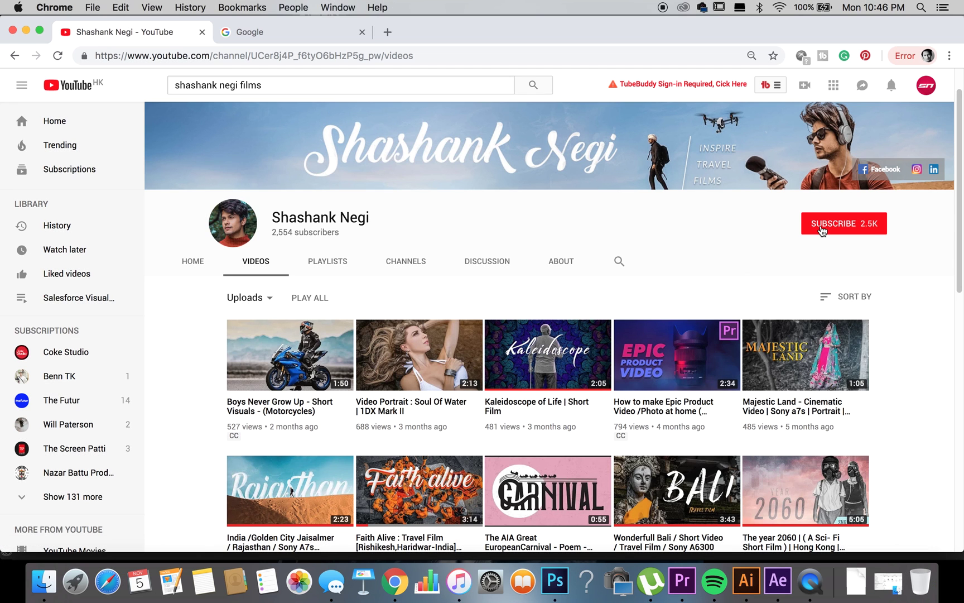
- Subscribe to the channel, then create a new Photo document using the portrait 8 x 10 inch preset
click(822, 228)
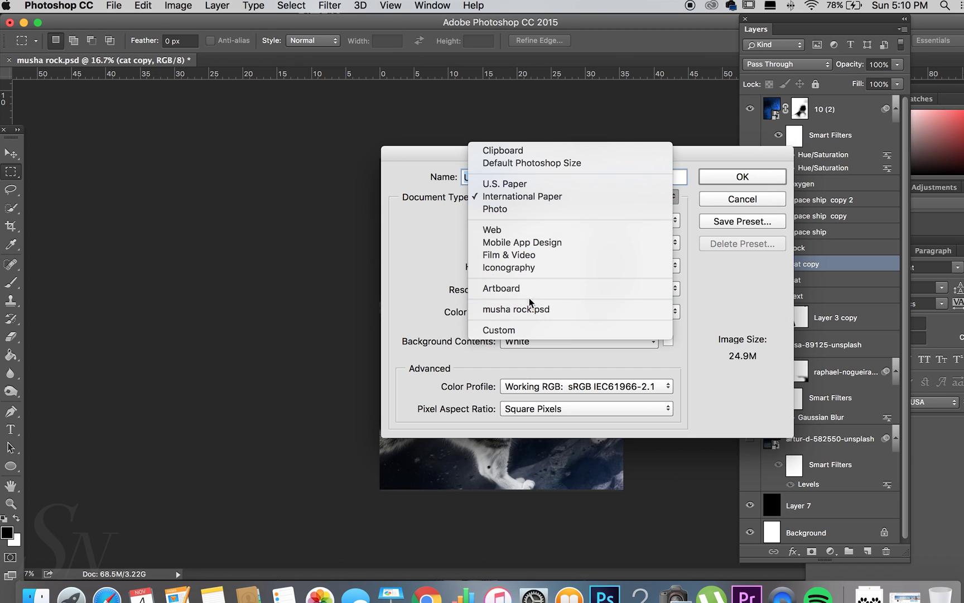
click(516, 211)
click(549, 226)
click(558, 319)
click(550, 222)
click(801, 212)
click(742, 177)
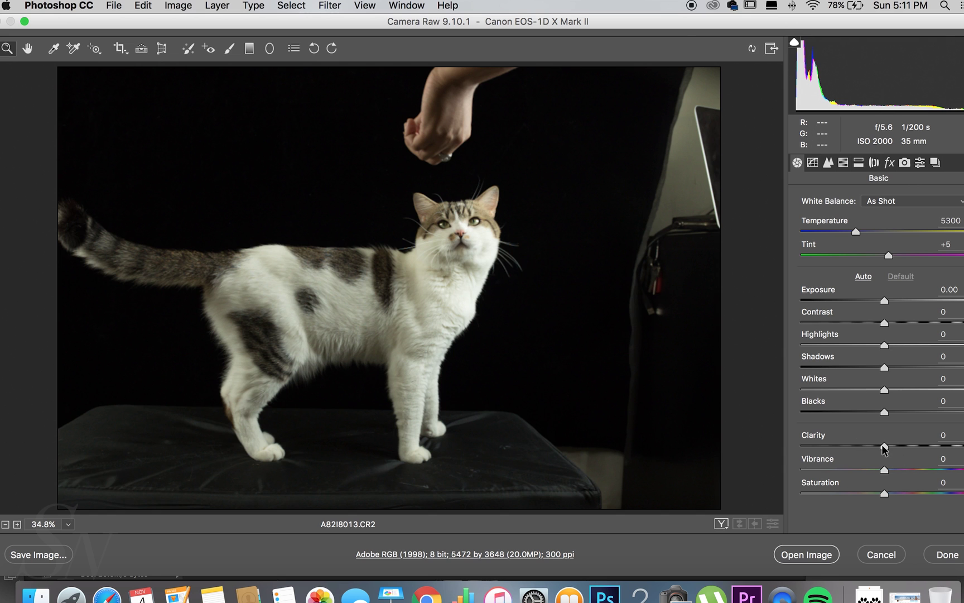
- In Camera Raw, add clarity, lower highlights, lift shadows, blacks and exposure, then open the photo
drag(884, 446, 896, 446)
drag(884, 345, 866, 346)
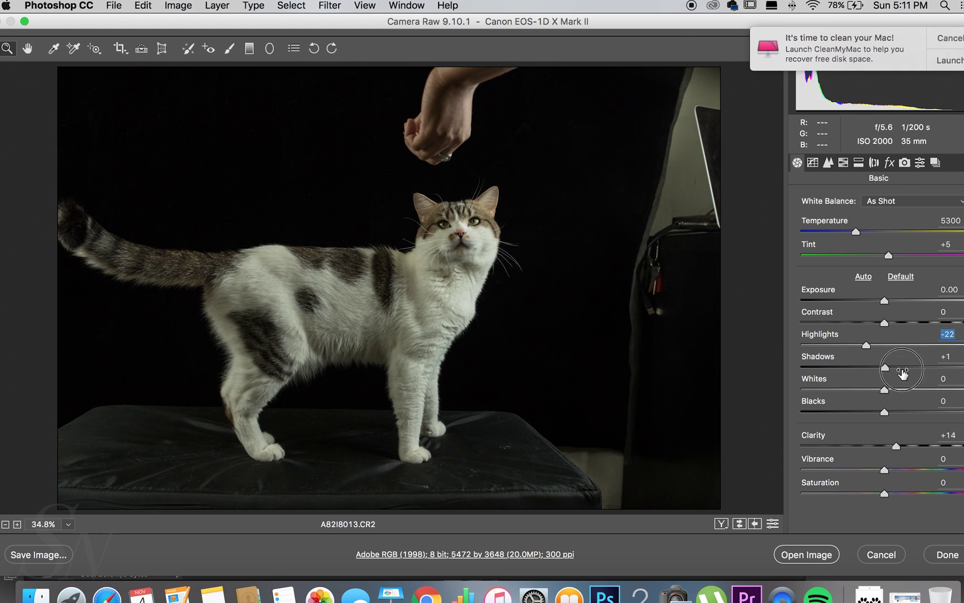
drag(902, 370, 960, 368)
drag(893, 413, 924, 412)
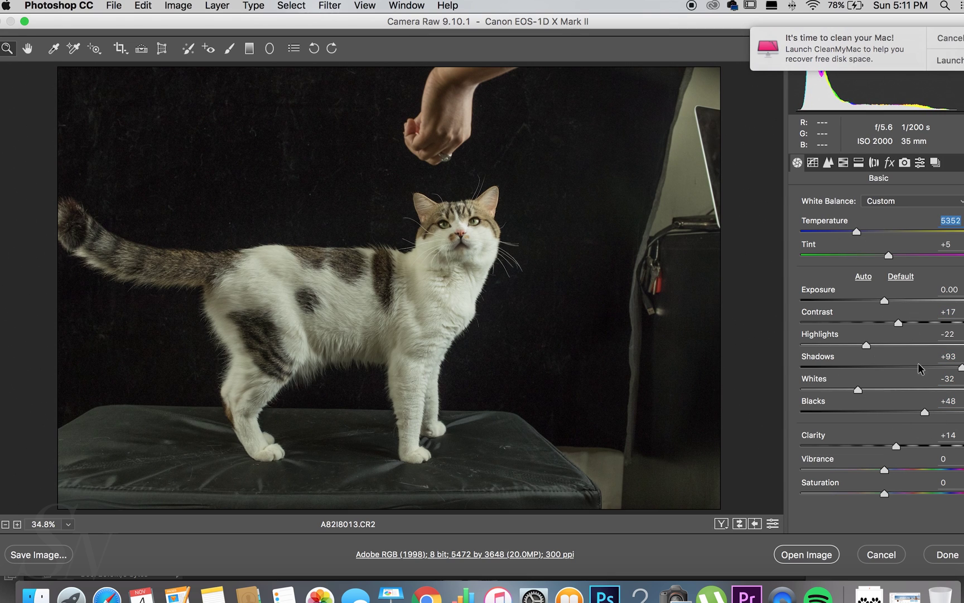
drag(866, 345, 849, 346)
drag(913, 414, 961, 412)
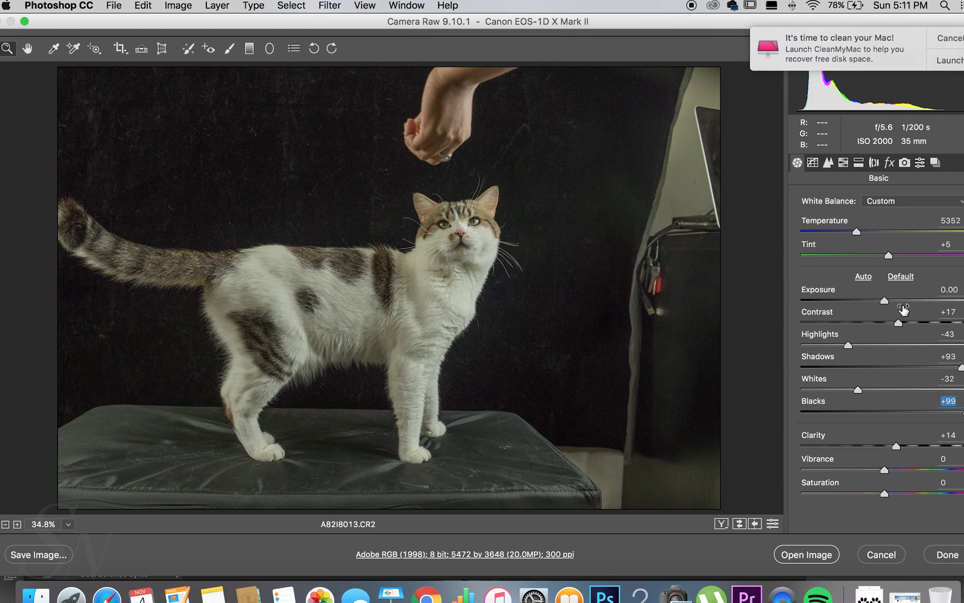
drag(886, 304, 904, 309)
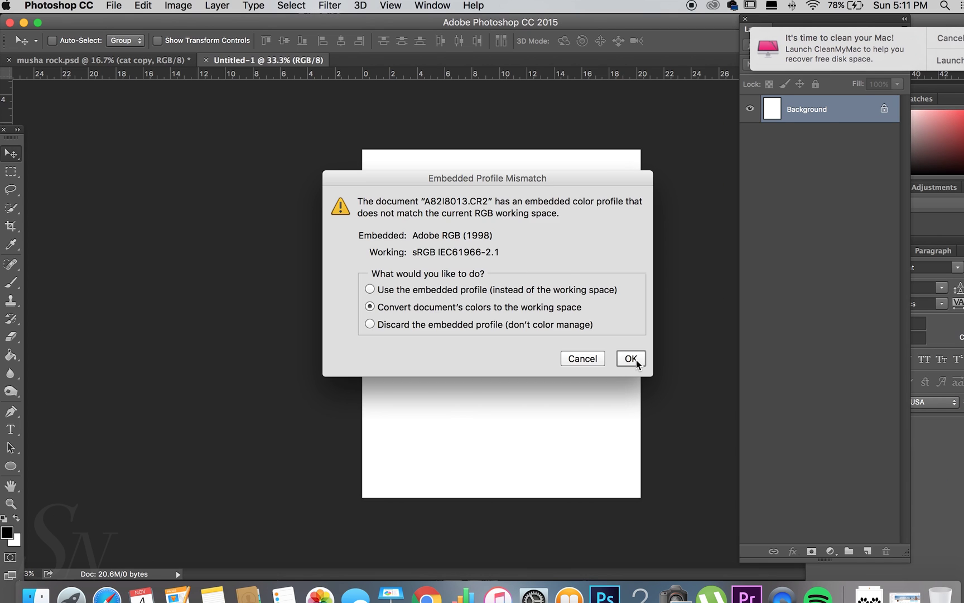
click(639, 361)
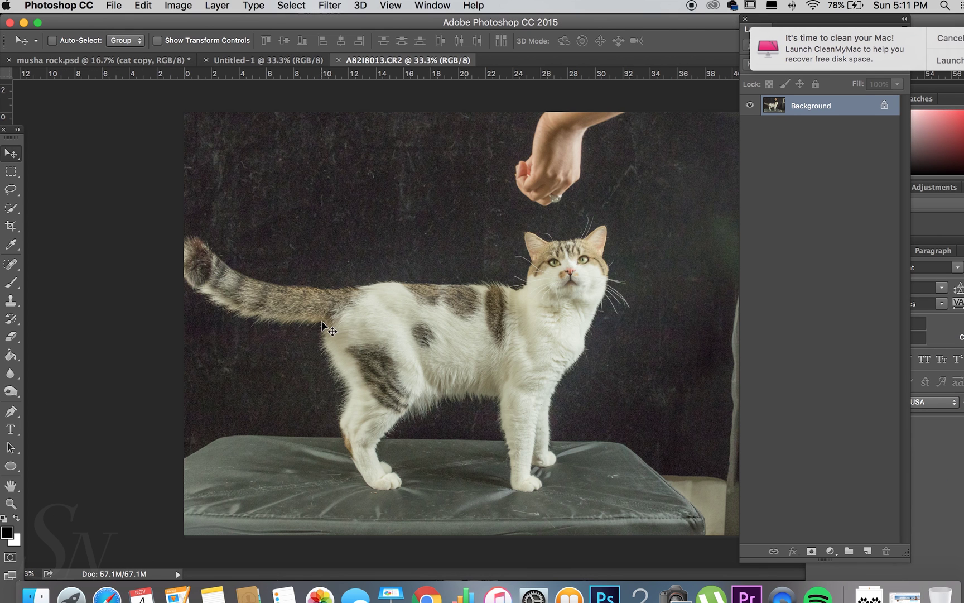
- Lasso the cat onto its own layer, hide the Background and reposition the cutout
click(10, 189)
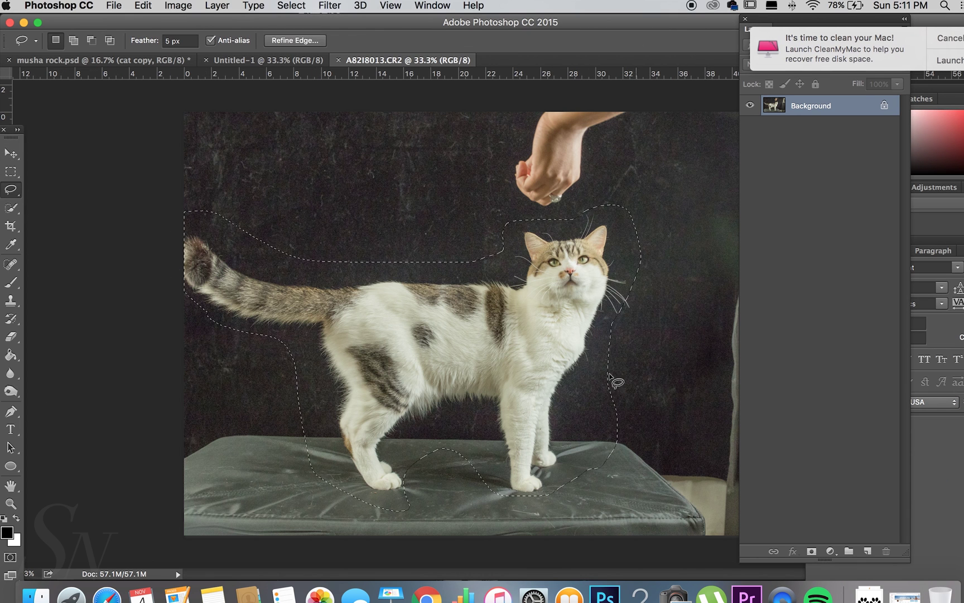
key(super+j)
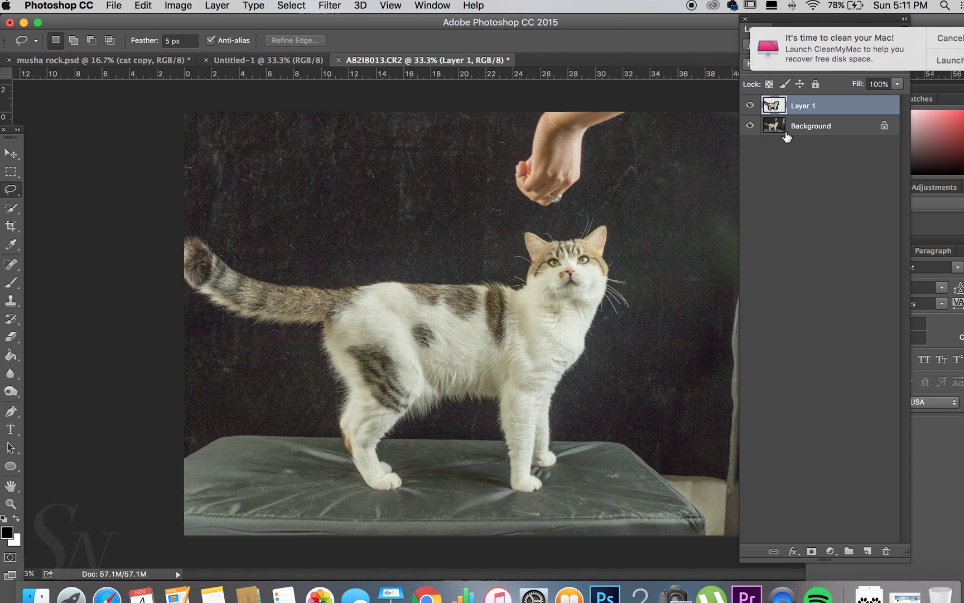
click(749, 125)
click(10, 153)
drag(507, 294, 528, 284)
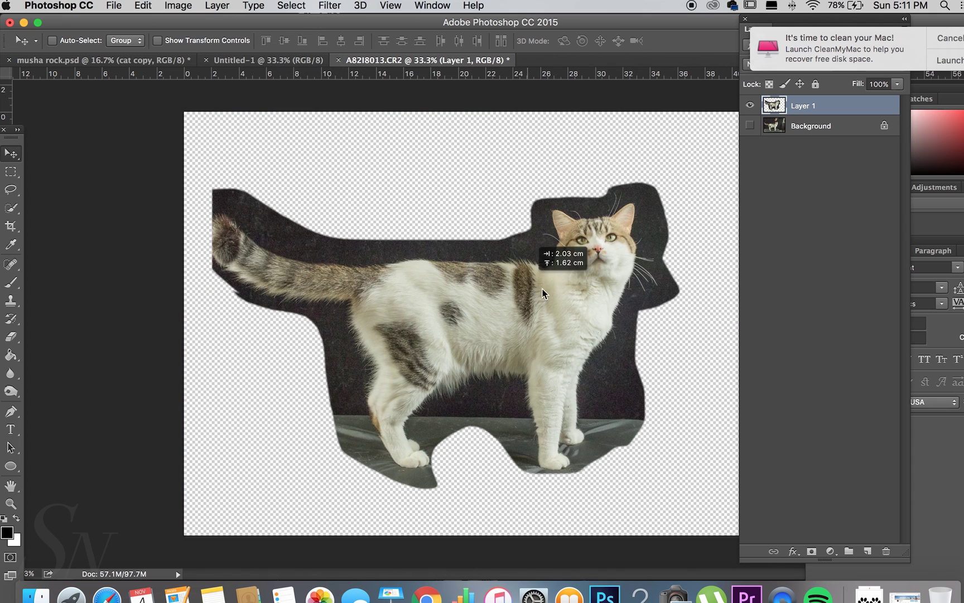
- Add a new layer beneath the cat filled with dark blue #2d4670
click(787, 127)
key(super+shift+n)
key(Return)
click(11, 355)
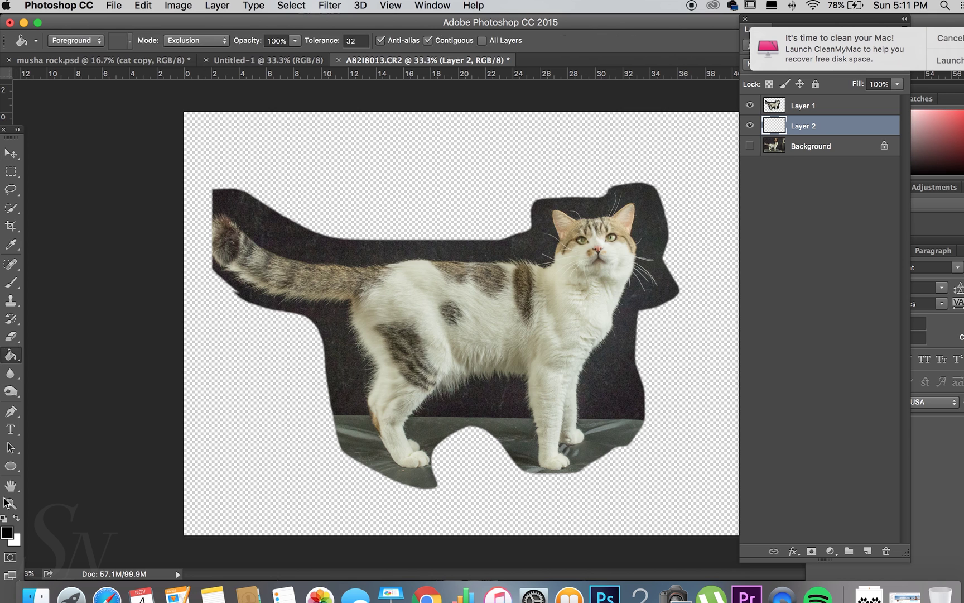
click(7, 533)
click(400, 244)
click(591, 210)
click(523, 249)
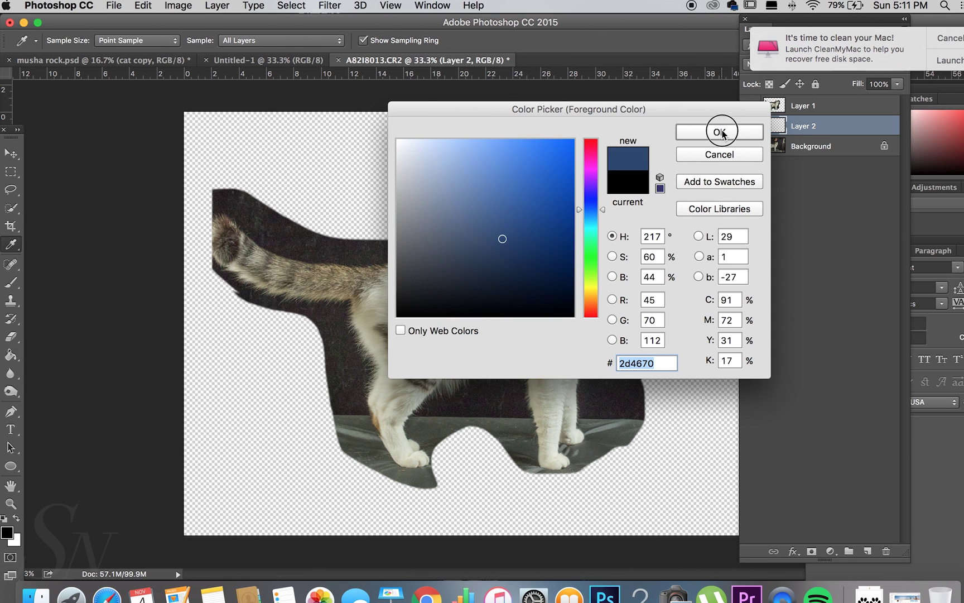
click(719, 132)
click(710, 227)
click(800, 106)
- Background-erase the dark backdrop around the cat at 20% then 78% tolerance
key(super+plus)
key(e)
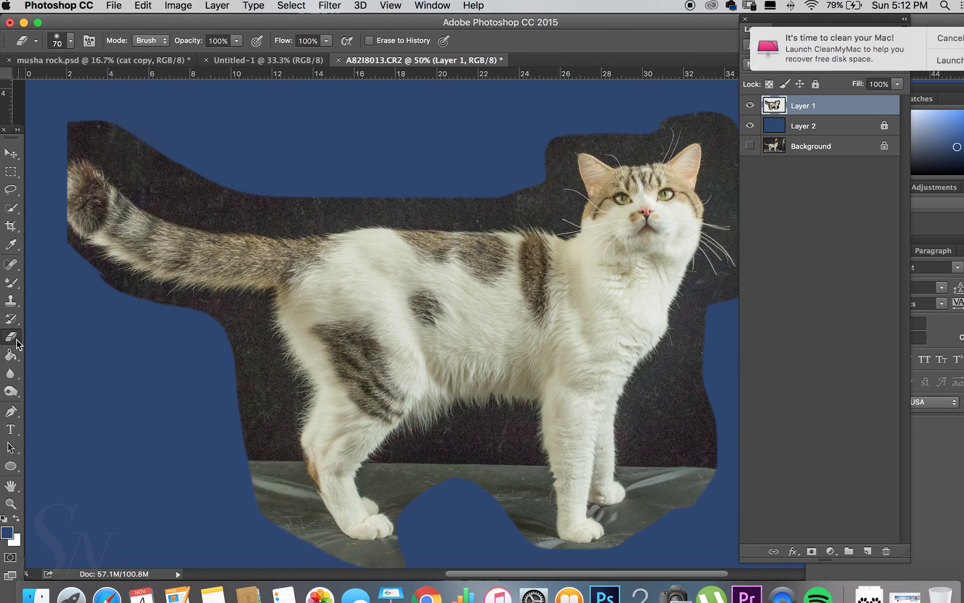
right_click(11, 337)
click(53, 341)
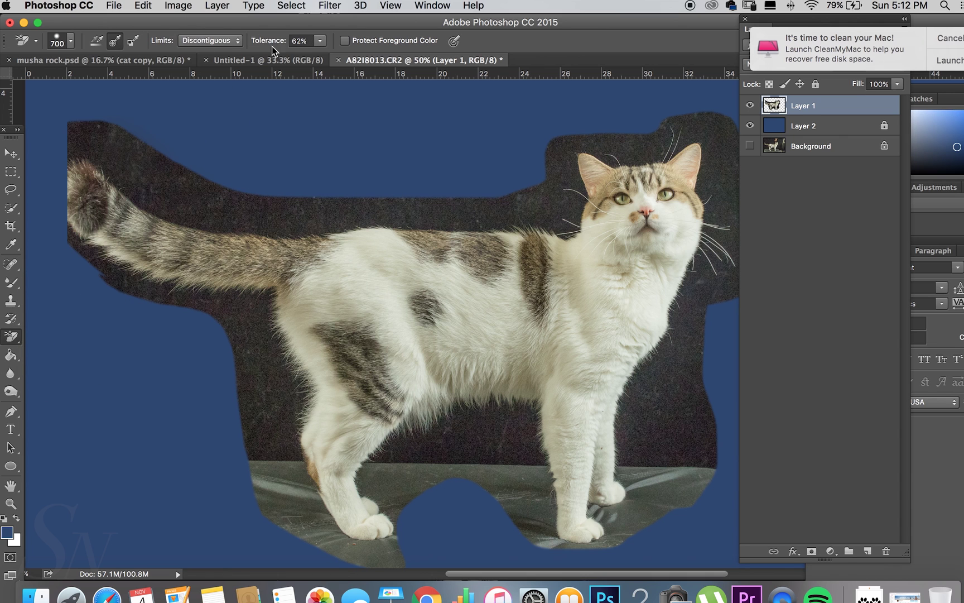
drag(115, 153, 184, 190)
key(super+z)
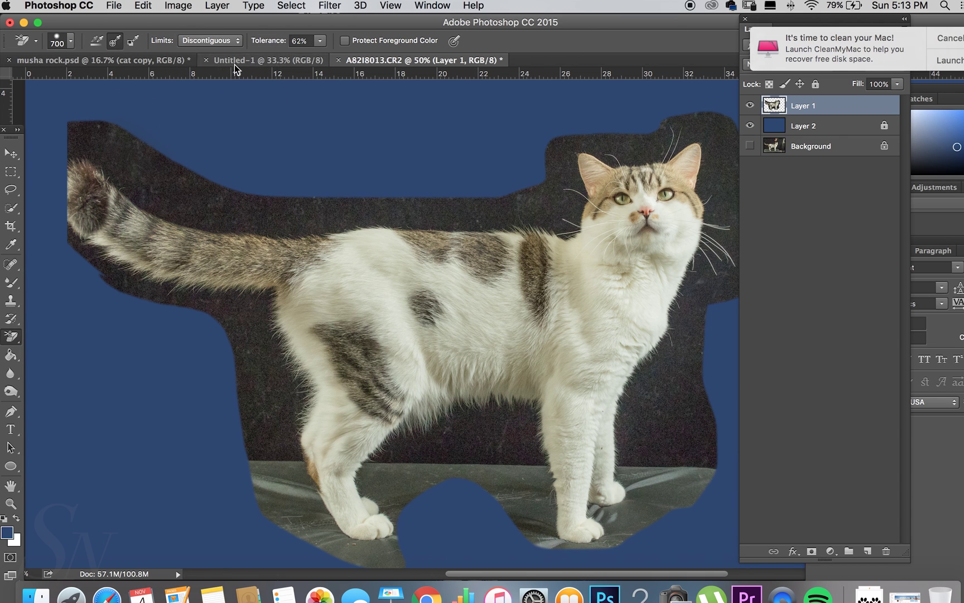
click(293, 55)
key(bracketleft)
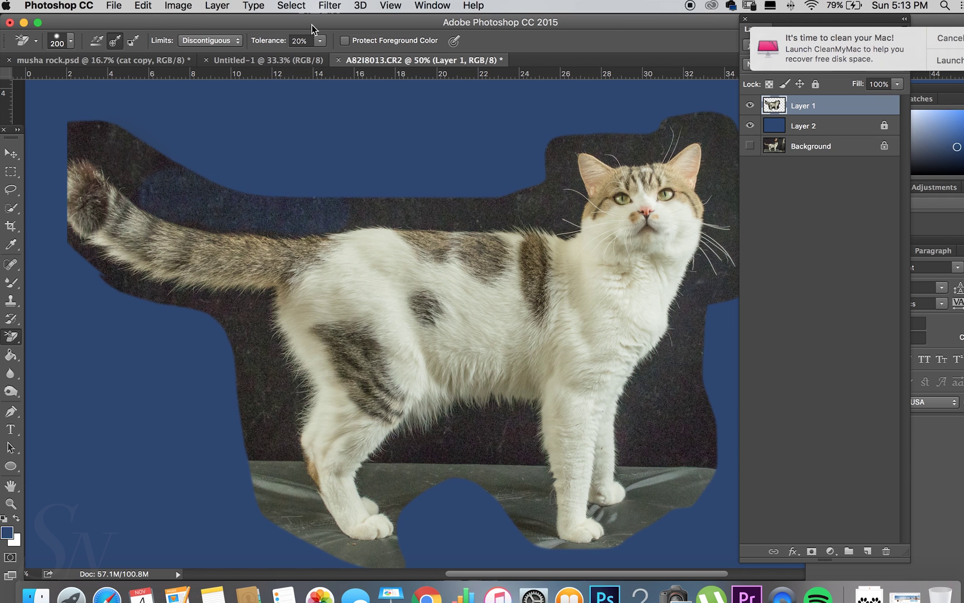
drag(272, 218, 208, 202)
drag(337, 56, 343, 56)
drag(322, 215, 390, 218)
- Clean the cat's remaining edges with the Brush, then bring up the Tutorial CASA folder
key(super+plus)
drag(215, 193, 269, 216)
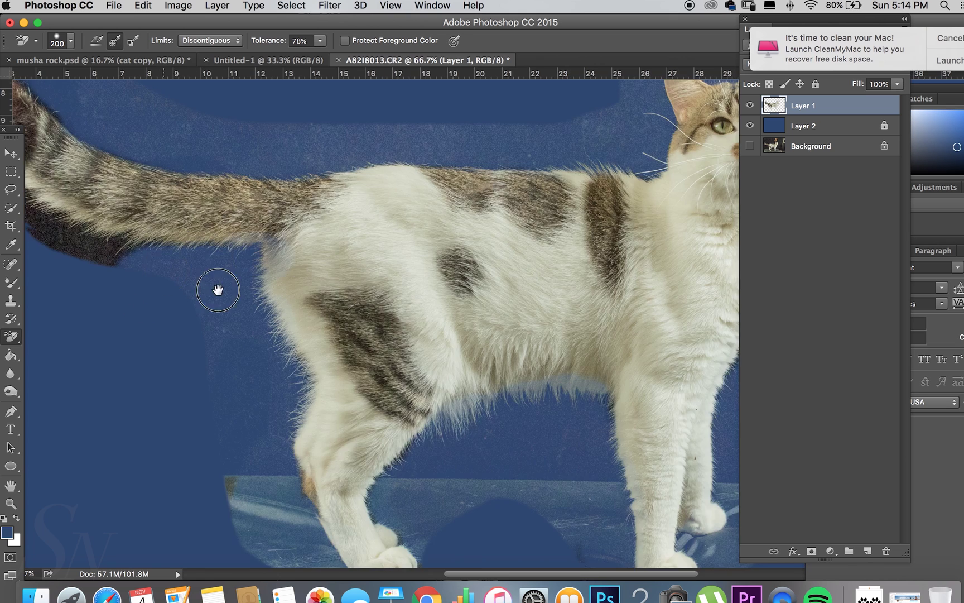
drag(218, 290, 286, 168)
key(super+minus)
key(super+minus)
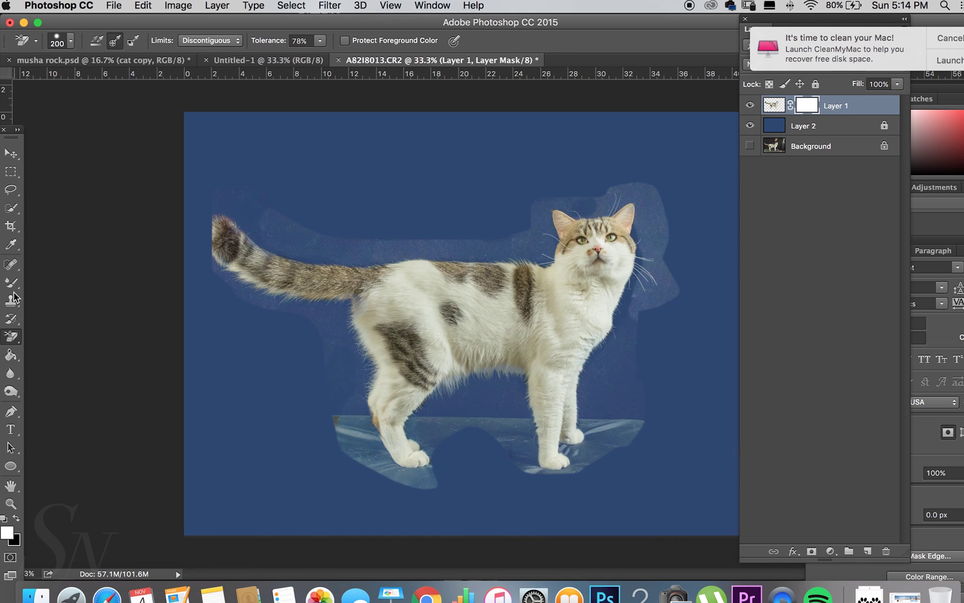
right_click(11, 282)
click(50, 275)
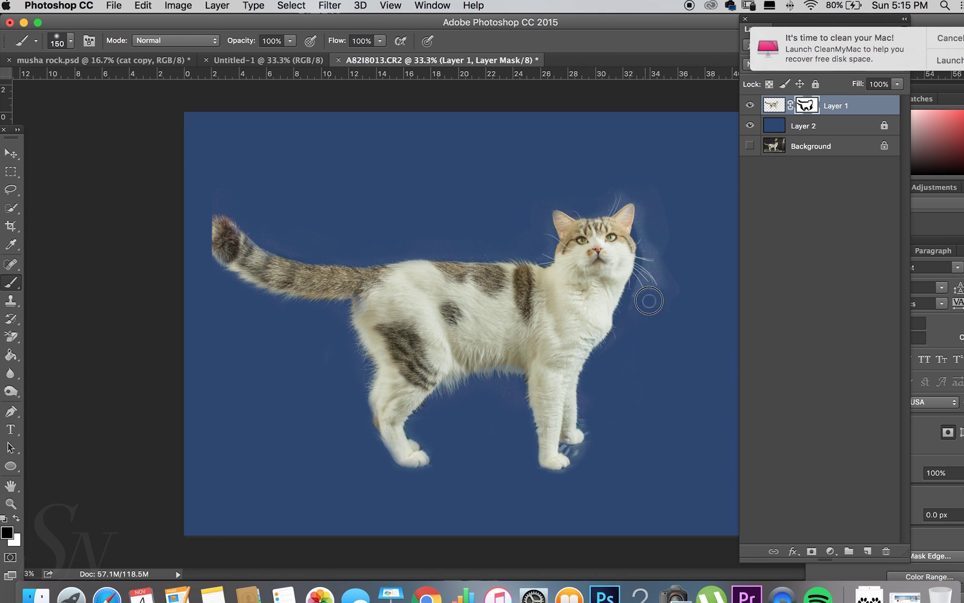
key(super+equal)
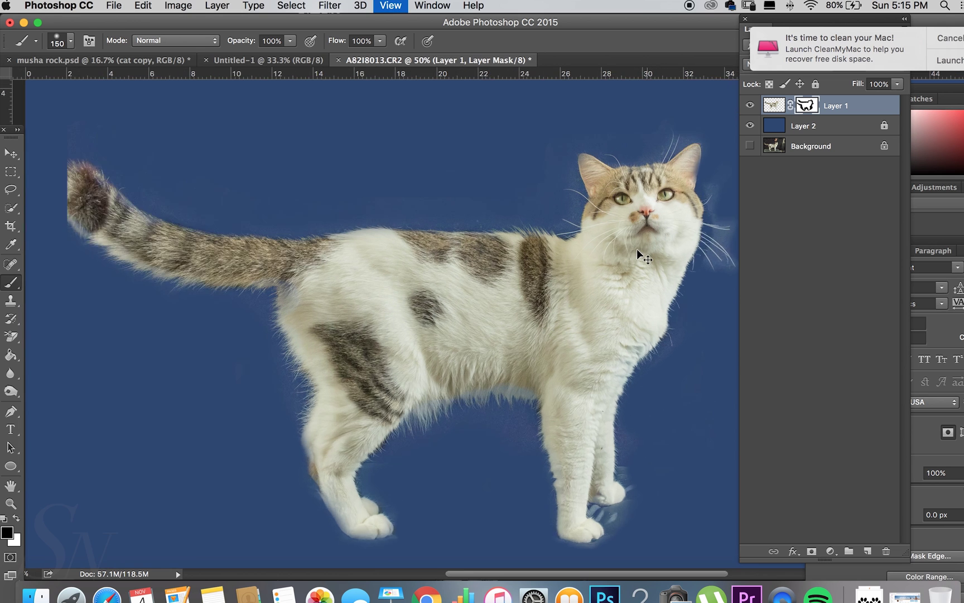
key(super+equal)
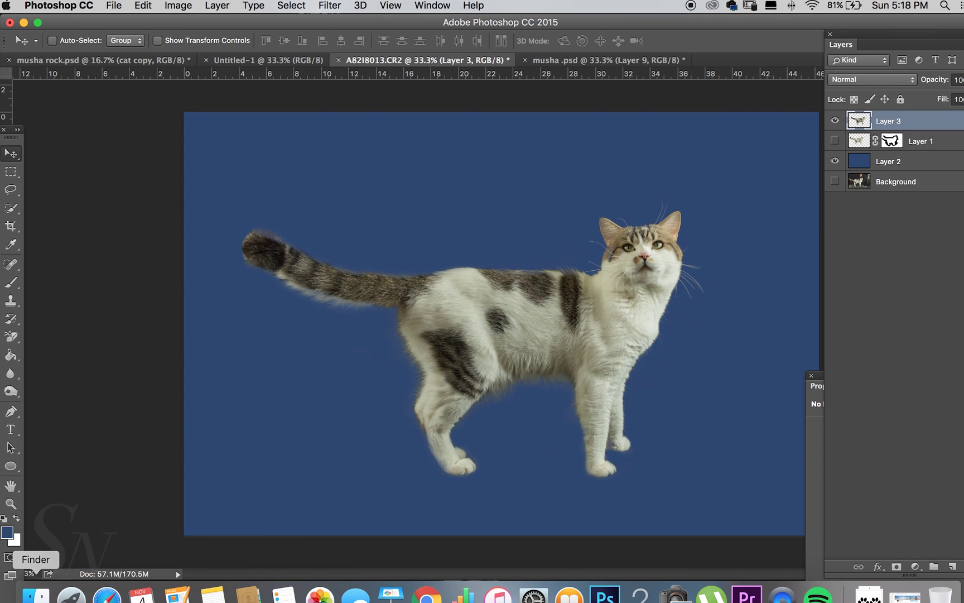
click(36, 594)
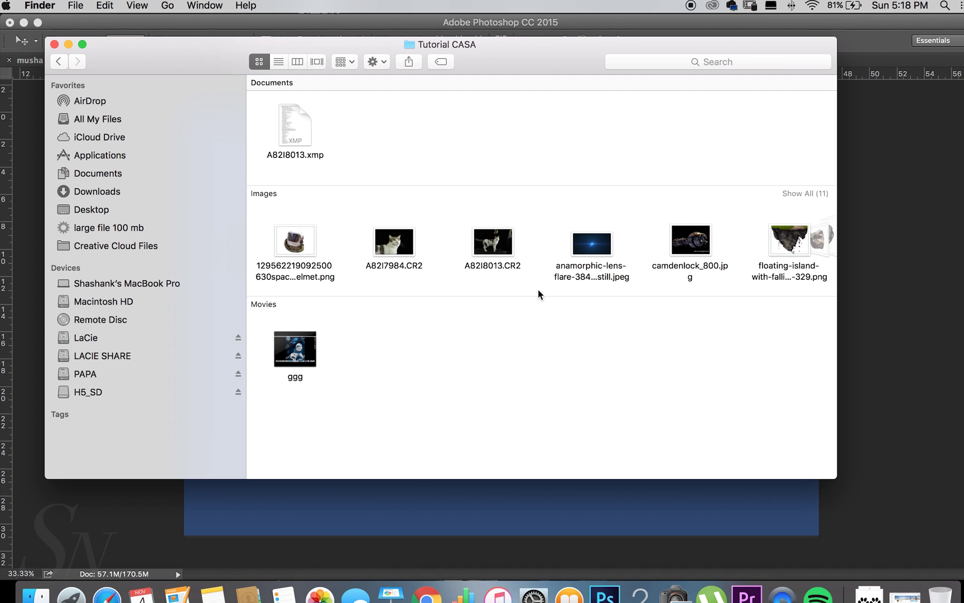
- Open A82I7984.CR2 in Camera Raw with more clarity, lifted shadows and darker blacks
double_click(406, 274)
drag(891, 446, 901, 446)
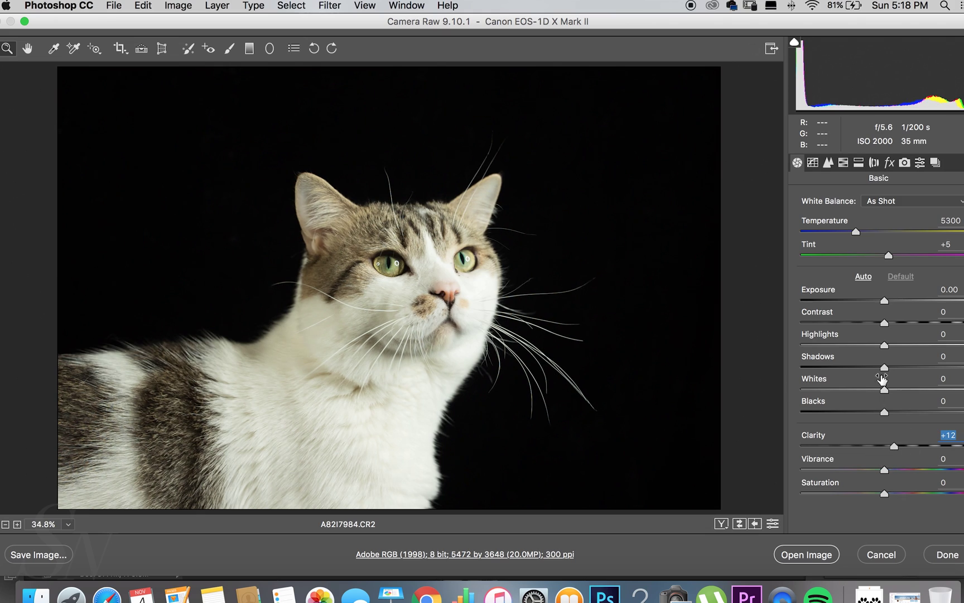
drag(884, 367, 942, 367)
drag(902, 416, 869, 413)
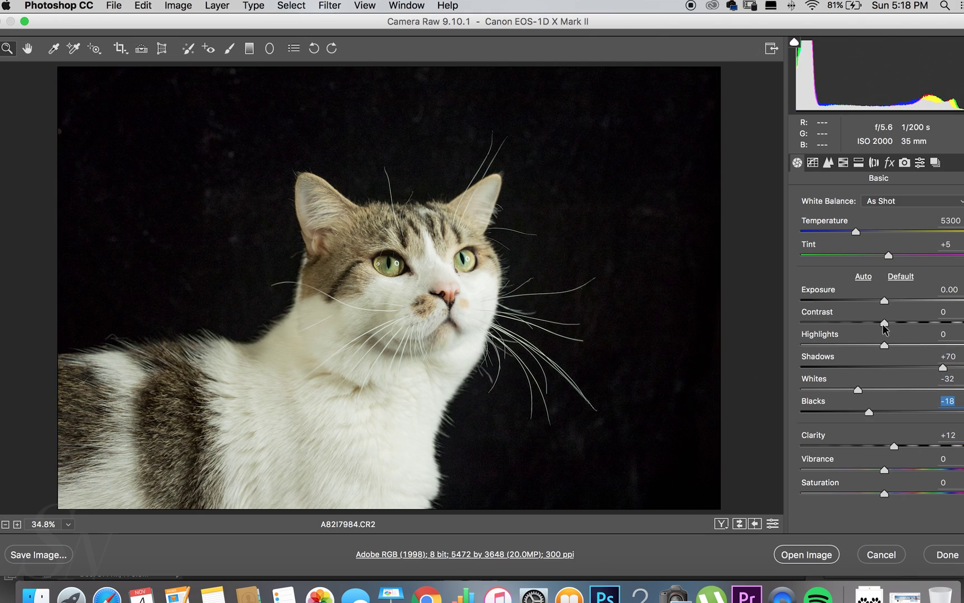
click(804, 554)
- Lasso and erase around the cat's head, fill a dark blue backdrop and mask the head layer
key(l)
drag(650, 477, 525, 474)
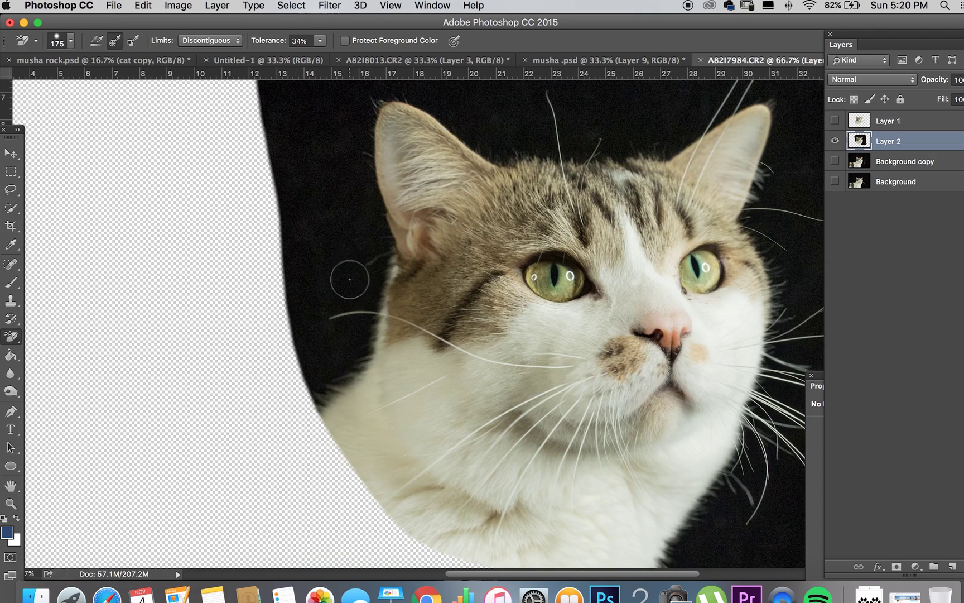
mouse_move(349, 279)
mouse_down()
mouse_move(370, 243)
mouse_move(323, 355)
mouse_move(350, 351)
mouse_up()
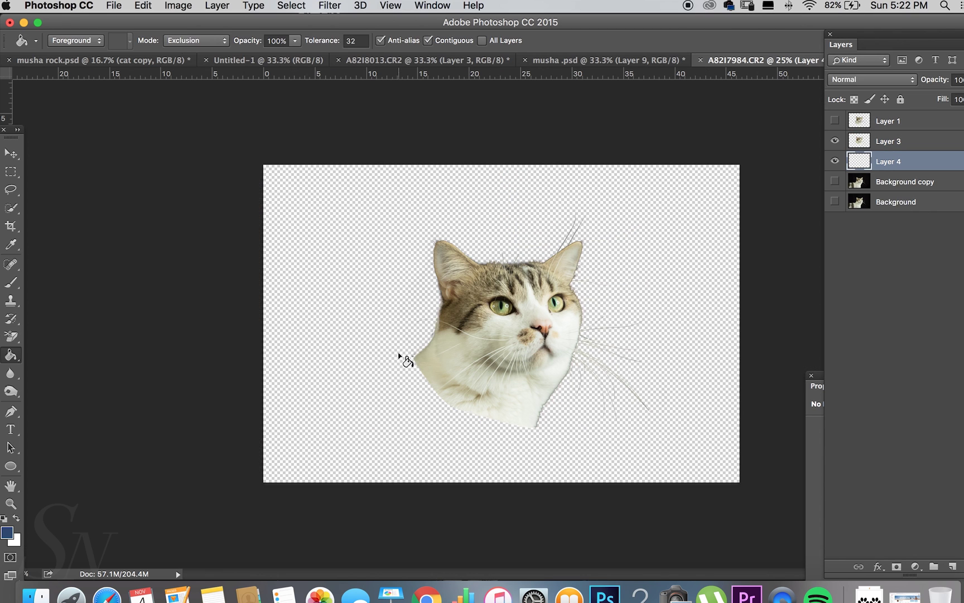
key(alt+BackSpace)
click(915, 141)
click(897, 566)
key(bracketright)
key(bracketright)
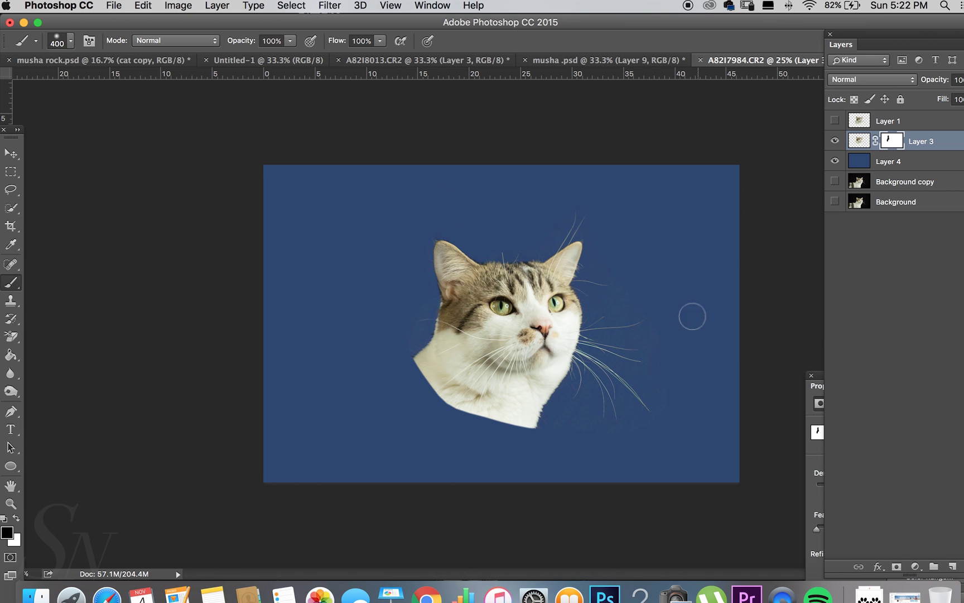
- Move the cut-out head onto the standing cat's body
key(v)
drag(522, 314, 440, 194)
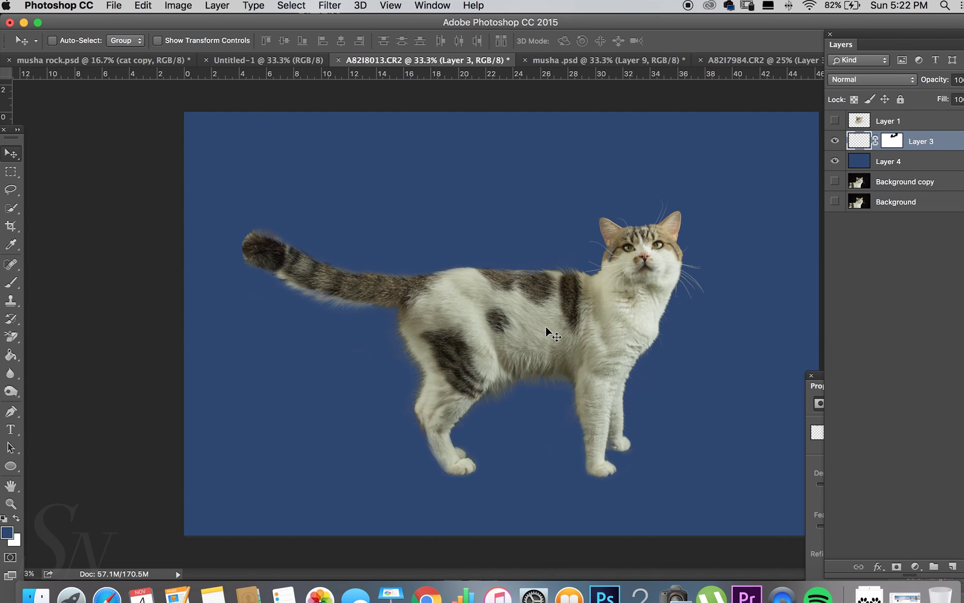
key(space)
key(space)
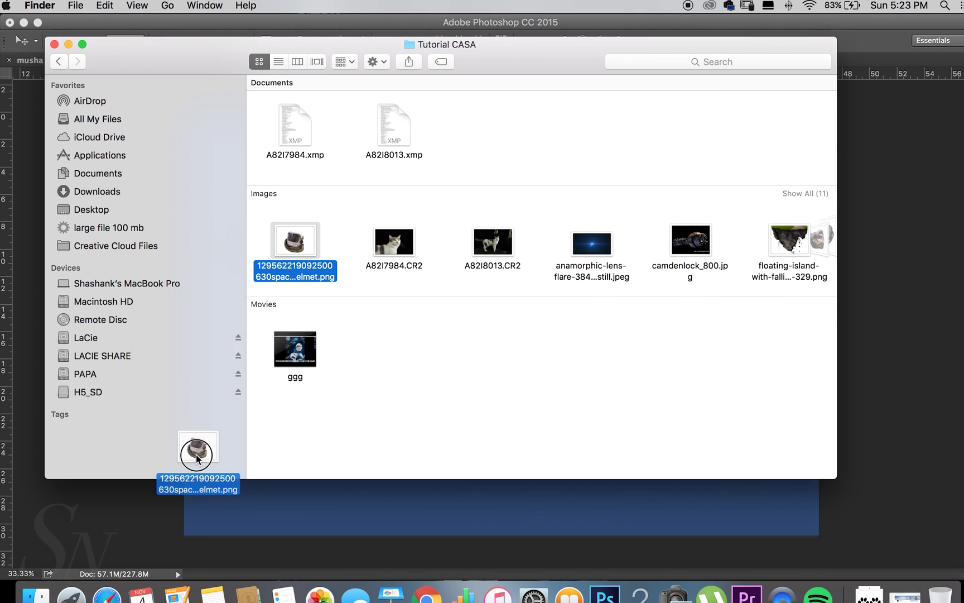
- Drag the helmet image in, enlarge it, flip it horizontally and place it over the cat's head
drag(302, 253, 414, 374)
drag(696, 180, 766, 126)
key(Return)
key(ctrl+t)
right_click(555, 204)
click(610, 375)
mouse_move(572, 252)
mouse_down()
mouse_move(549, 254)
mouse_move(480, 295)
mouse_up()
key(Return)
click(835, 141)
key(ctrl+t)
key(Return)
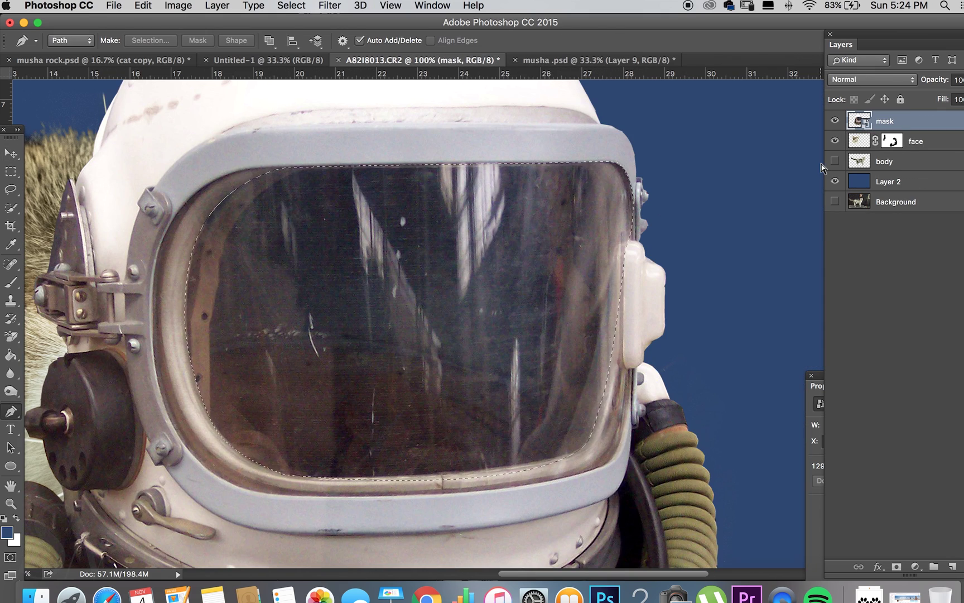
key(ctrl+shift+alt+n)
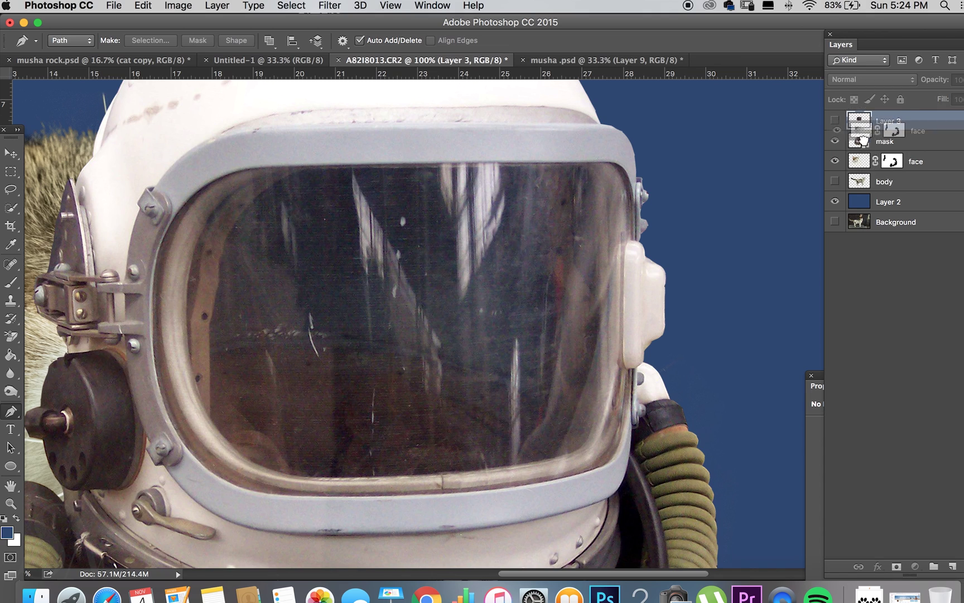
- Put the face layer above the helmet at 59% opacity, then scale and rotate it into the visor
drag(863, 140, 863, 132)
click(959, 80)
drag(962, 95, 948, 96)
key(ctrl+t)
key(ctrl+minus)
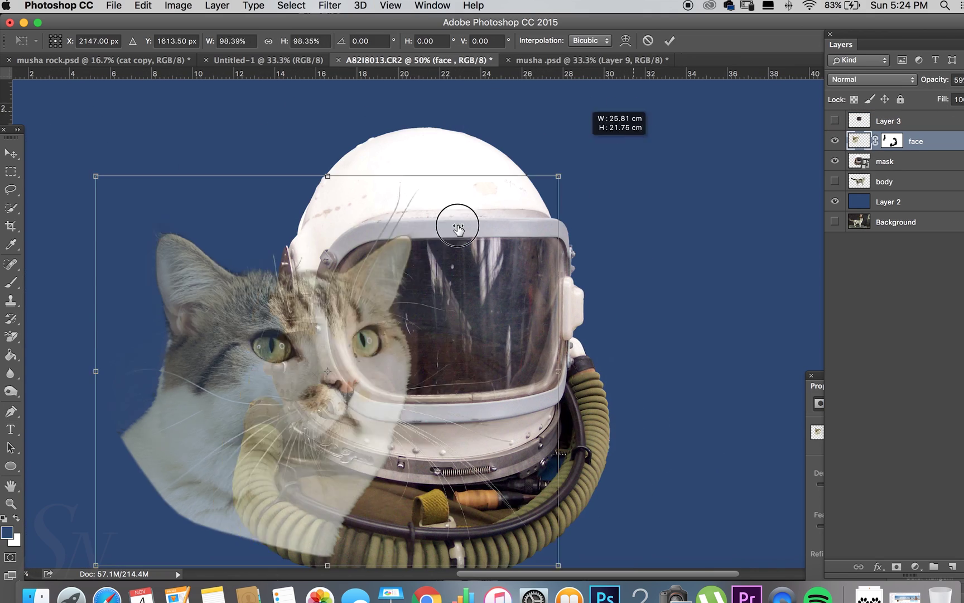
drag(458, 226, 534, 215)
mouse_move(625, 419)
mouse_down()
mouse_move(549, 366)
mouse_move(559, 385)
mouse_up()
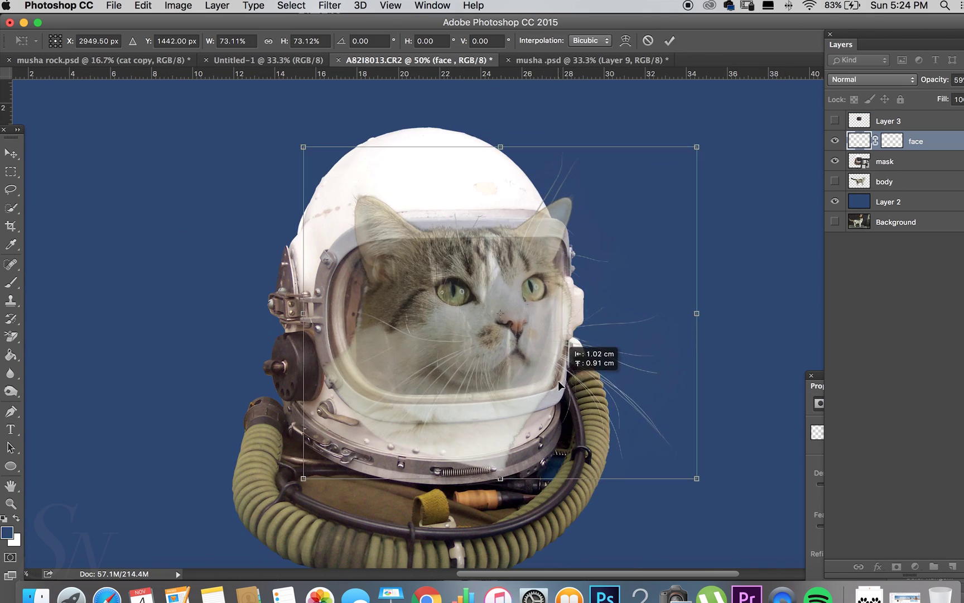
drag(721, 144, 628, 205)
key(Return)
- Pen-select the face within the visor, copy it to a new layer at full opacity, hiding the original
key(p)
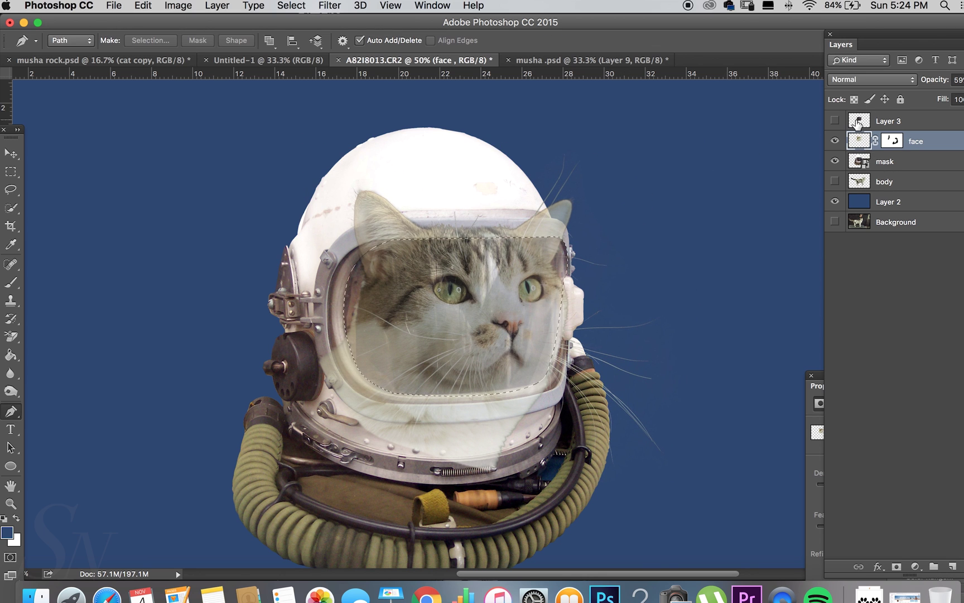
key(ctrl+j)
click(834, 161)
click(958, 79)
drag(943, 95, 963, 95)
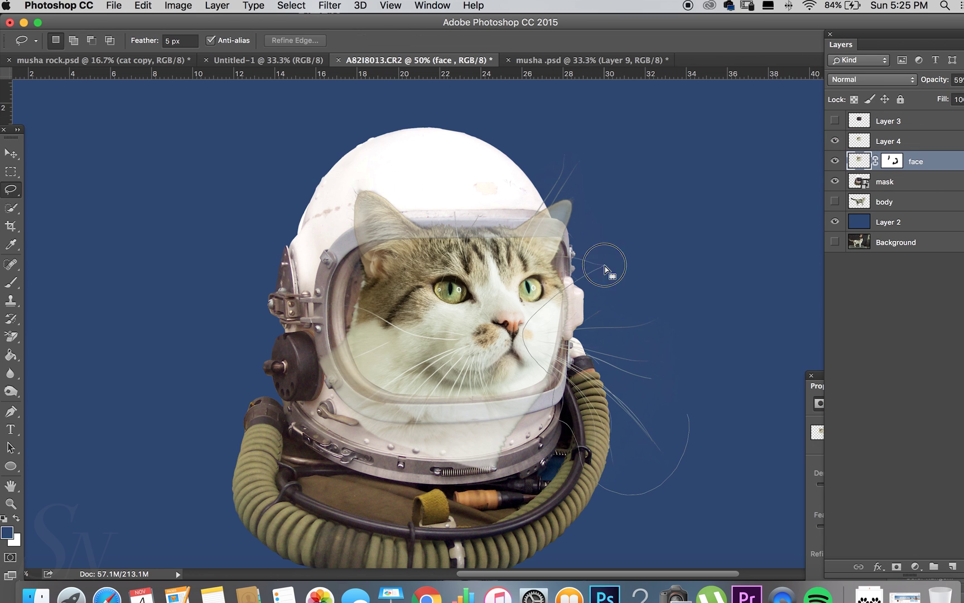
- Paint black on a new layer around the lower-left and top inner edges of the visor
click(952, 567)
click(835, 181)
key(b)
mouse_move(394, 408)
mouse_down()
mouse_move(377, 383)
mouse_move(315, 358)
mouse_up()
key(])
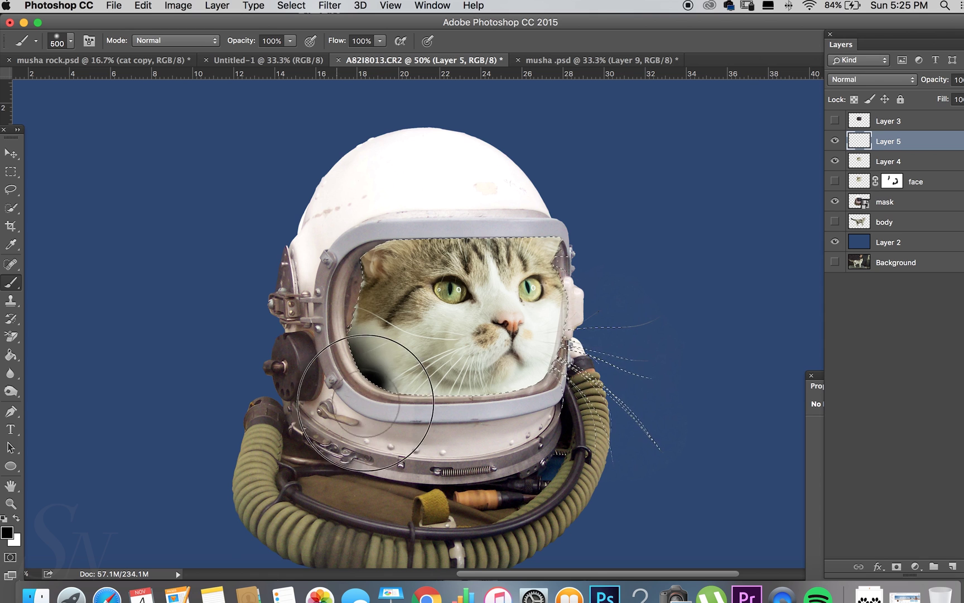
drag(351, 254, 552, 262)
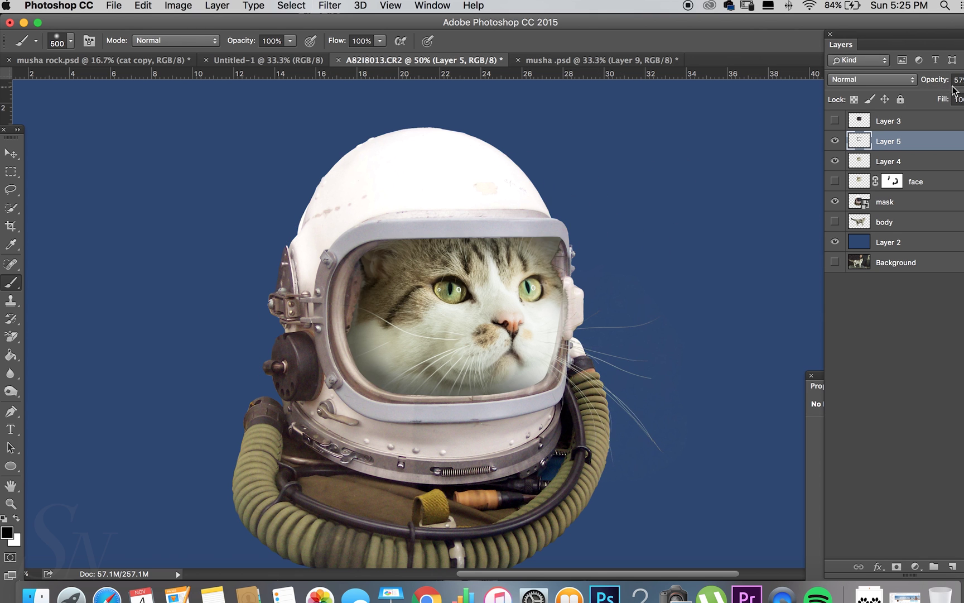
key(super+equal)
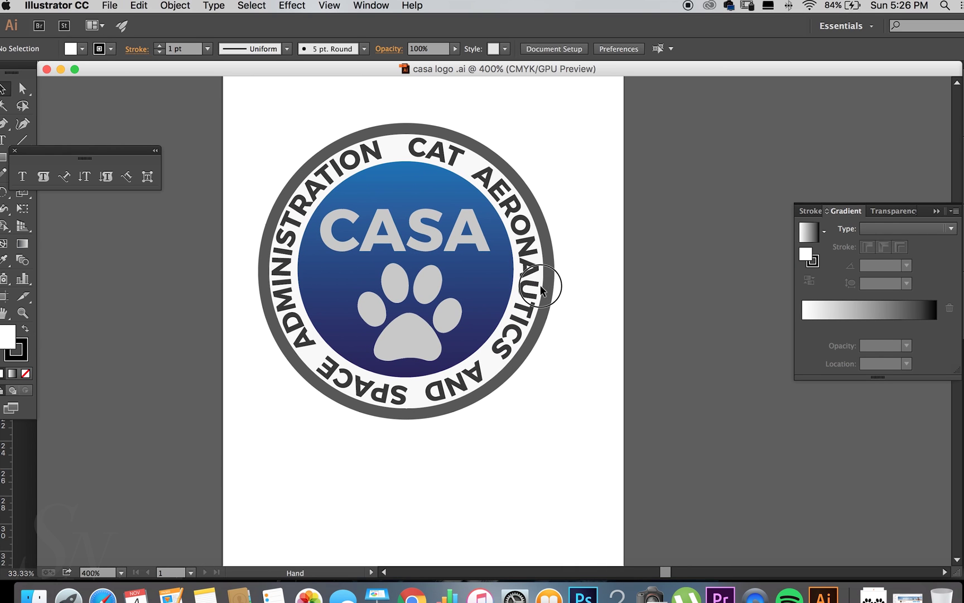
- Drag the CASA logo from Illustrator into the Photoshop document and place it
click(428, 241)
mouse_move(424, 305)
mouse_down()
mouse_move(537, 374)
mouse_move(508, 332)
mouse_move(533, 170)
mouse_up()
key(super+Tab)
key(Return)
- Rename the logo layer casa, shrink the logo onto the helmet dome and rasterize it
key(super+equal)
key(super+equal)
double_click(897, 140)
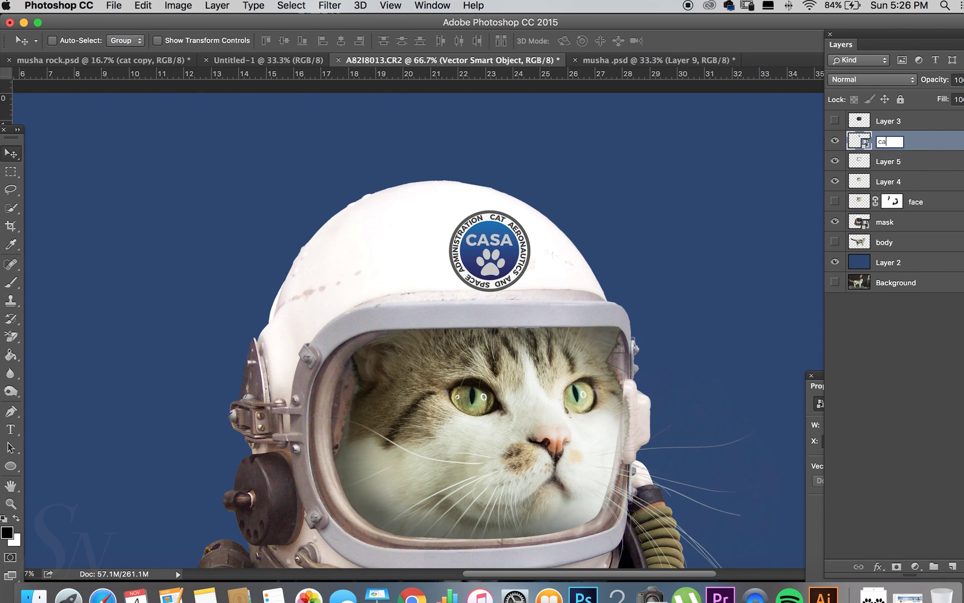
text(sa)
key(Return)
key(super+t)
drag(530, 211, 523, 217)
key(Return)
key(e)
key(Return)
click(144, 5)
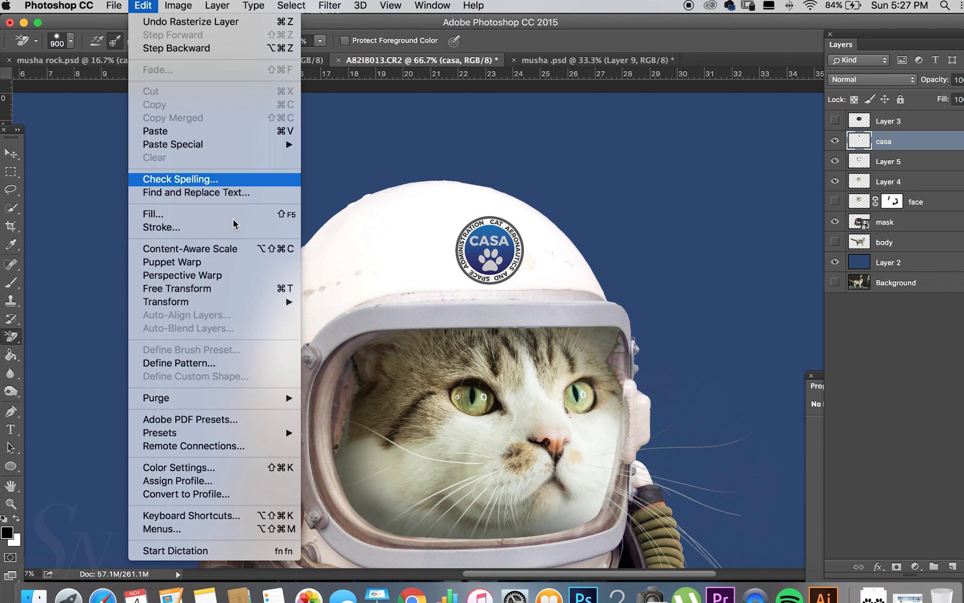
- Warp the CASA logo's top to follow the helmet's curve, after trying and cancelling Distort
mouse_move(166, 301)
click(318, 362)
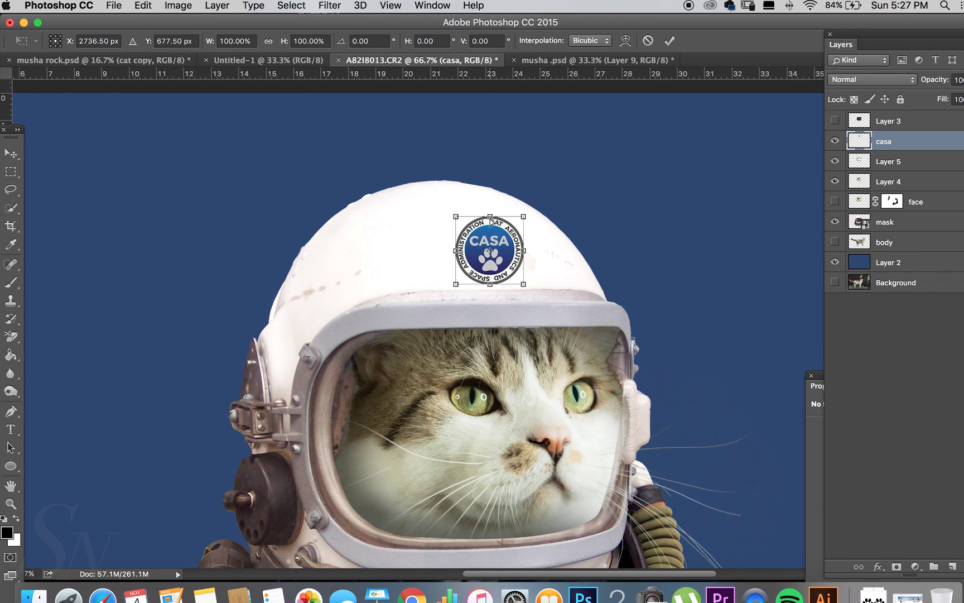
drag(490, 218, 483, 224)
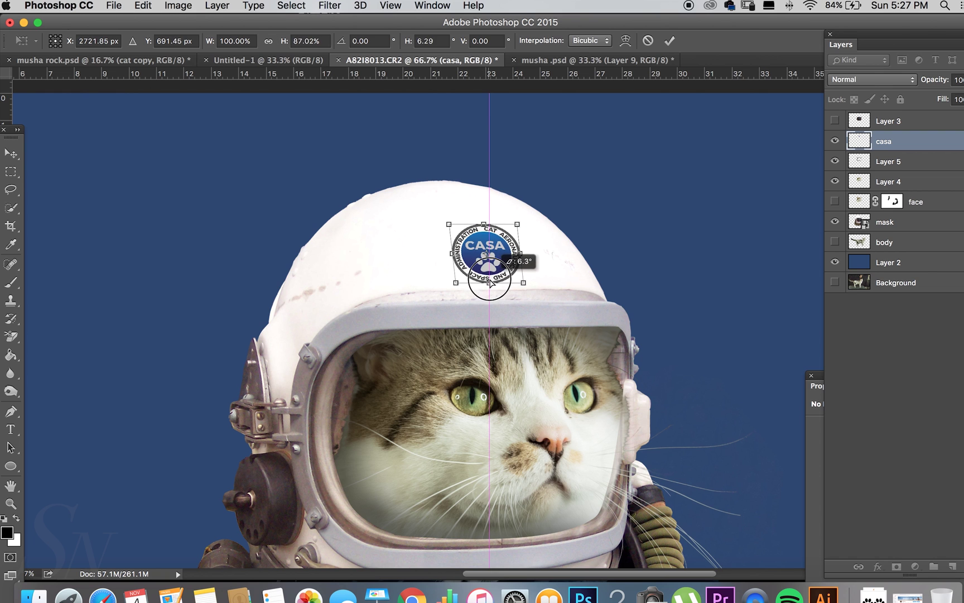
key(Escape)
click(143, 5)
click(204, 301)
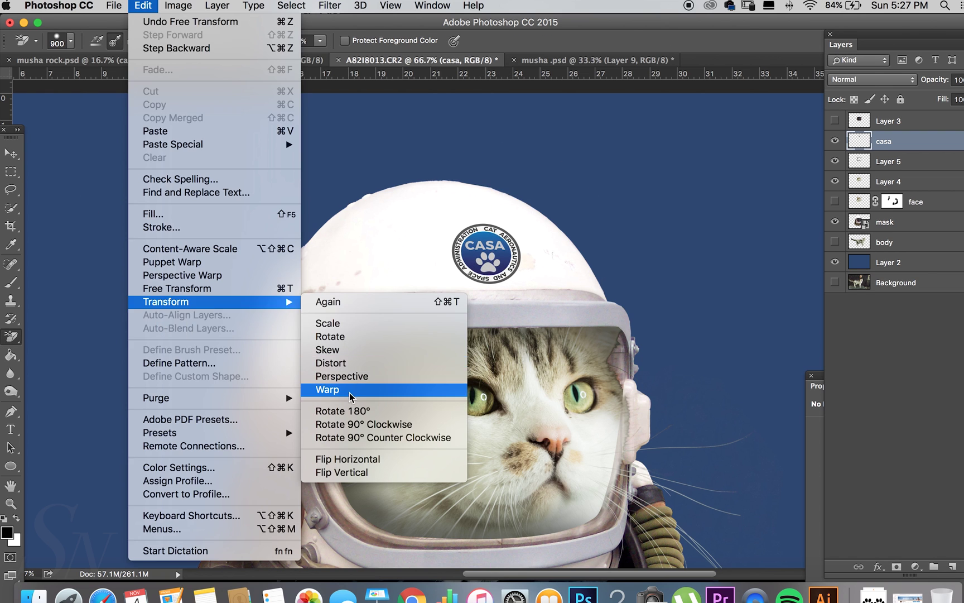
click(330, 389)
drag(499, 230, 491, 235)
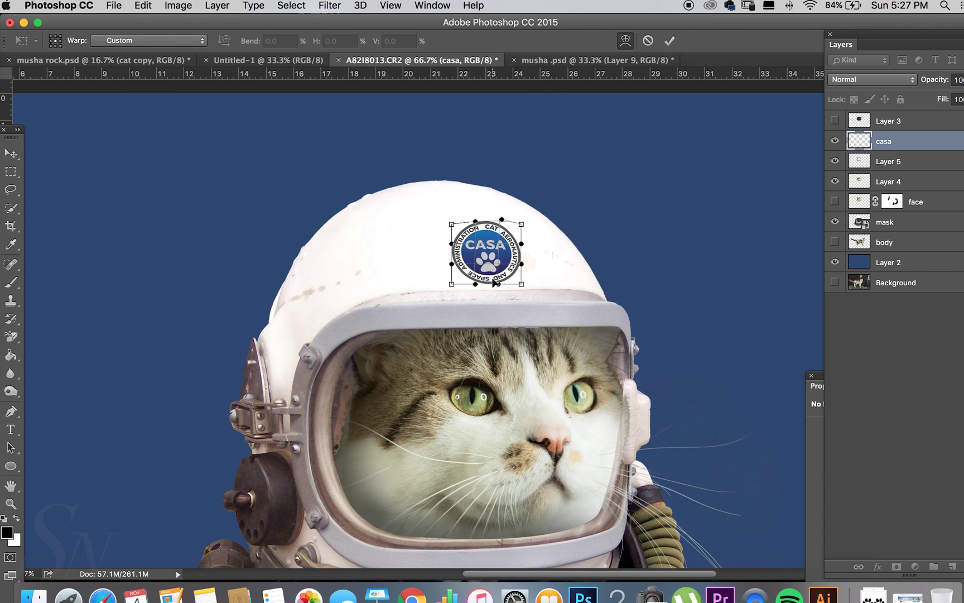
key(Return)
key(e)
text(logo)
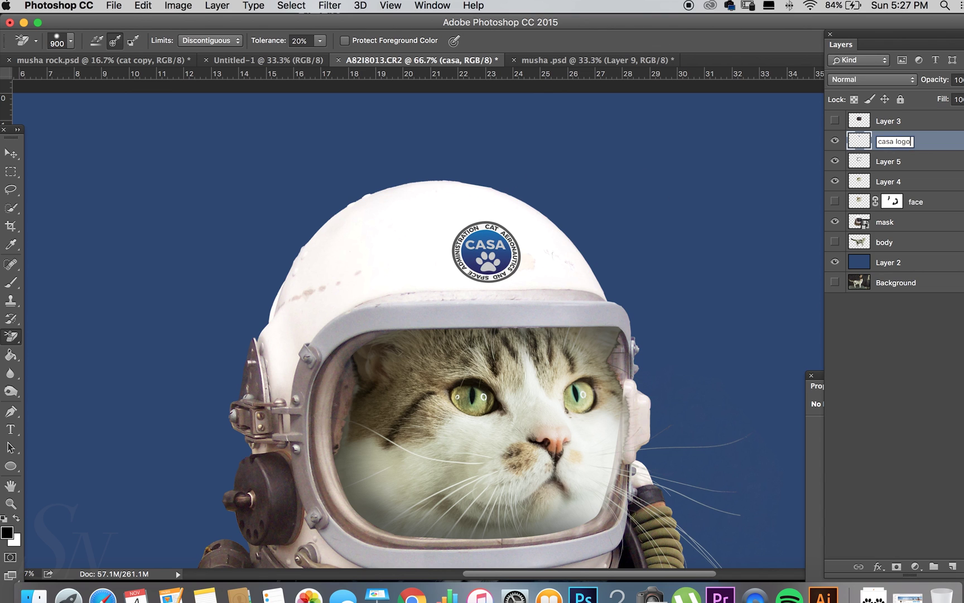
click(835, 141)
- Type 'NASA' above the helmet and set it in Avenir Black
key(t)
click(349, 163)
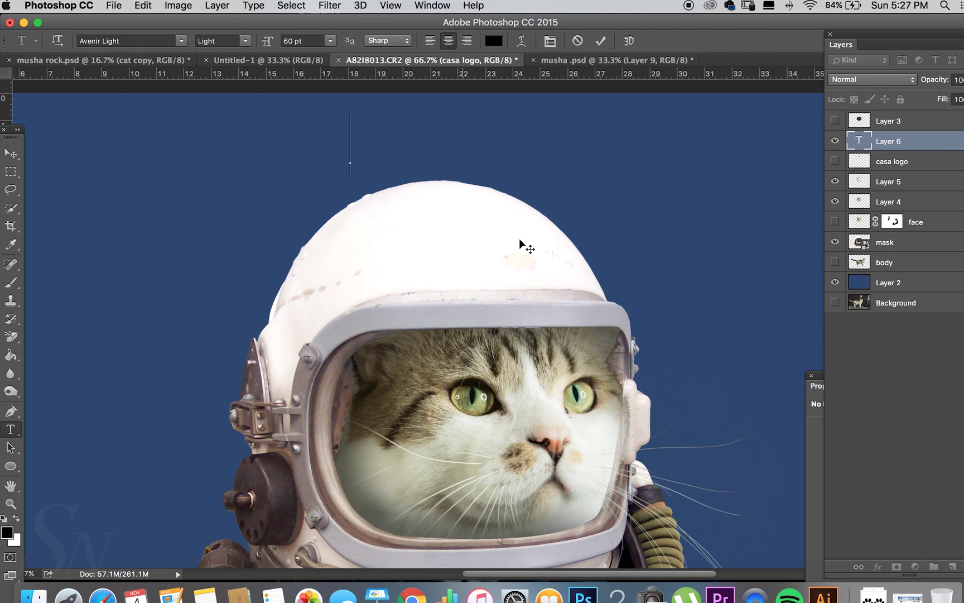
text(NASA)
key(ctrl+a)
click(222, 40)
click(217, 116)
key(ctrl+Return)
- Move the NASA text onto the helmet dome and scale it smaller
key(v)
drag(413, 153, 538, 280)
key(ctrl+t)
drag(505, 236, 528, 232)
key(Return)
- Warp the NASA text with a slight Arc bend
click(10, 429)
double_click(506, 265)
click(521, 40)
click(824, 271)
click(790, 293)
drag(770, 343, 814, 343)
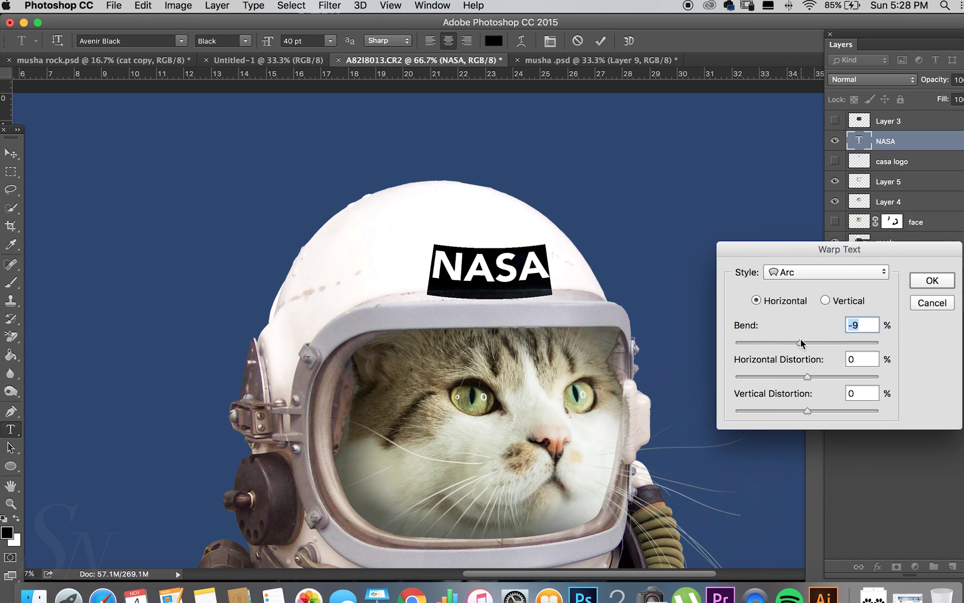
click(932, 280)
key(ctrl+Return)
- Tint the NASA layer dark grey #646162 with a Color Overlay style
key(v)
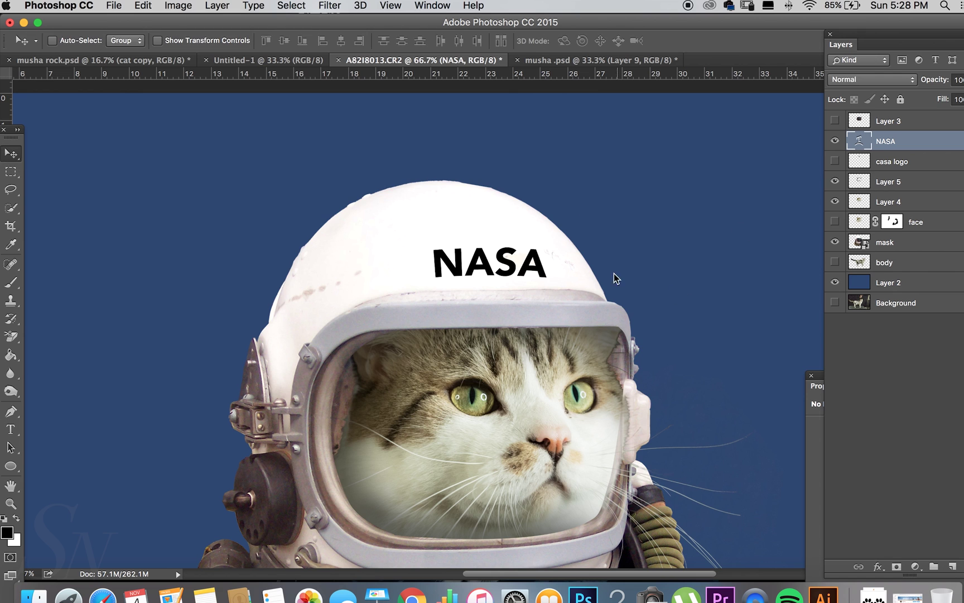
double_click(921, 140)
click(252, 271)
drag(533, 87, 598, 366)
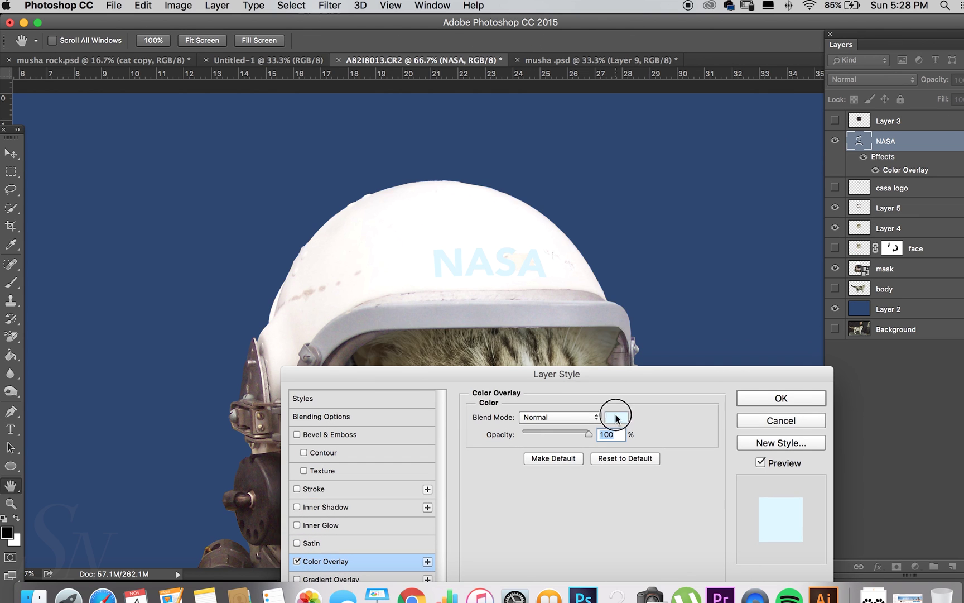
click(617, 417)
drag(541, 109, 850, 191)
drag(710, 304, 709, 330)
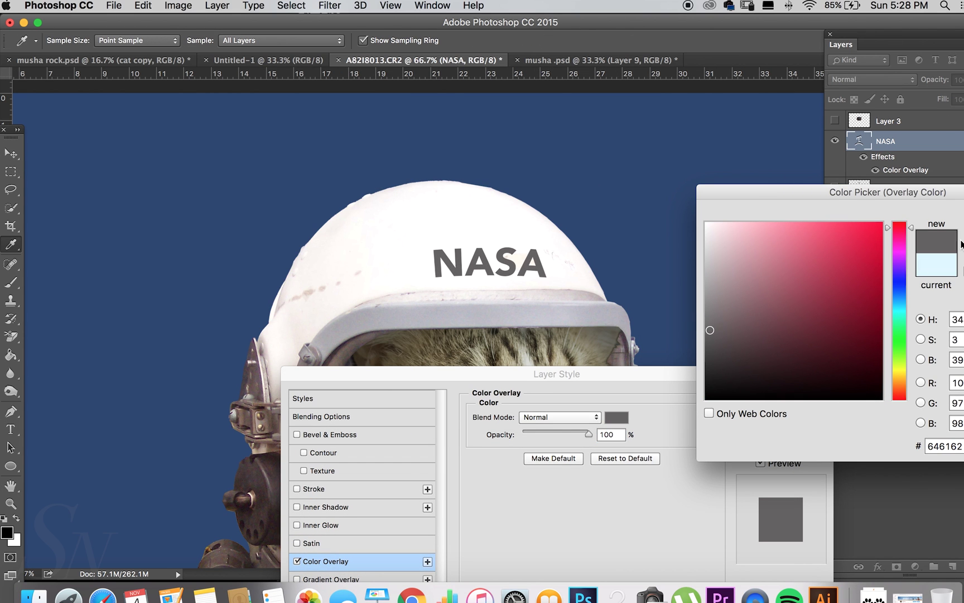
key(Return)
key(Return)
key(ctrl+minus)
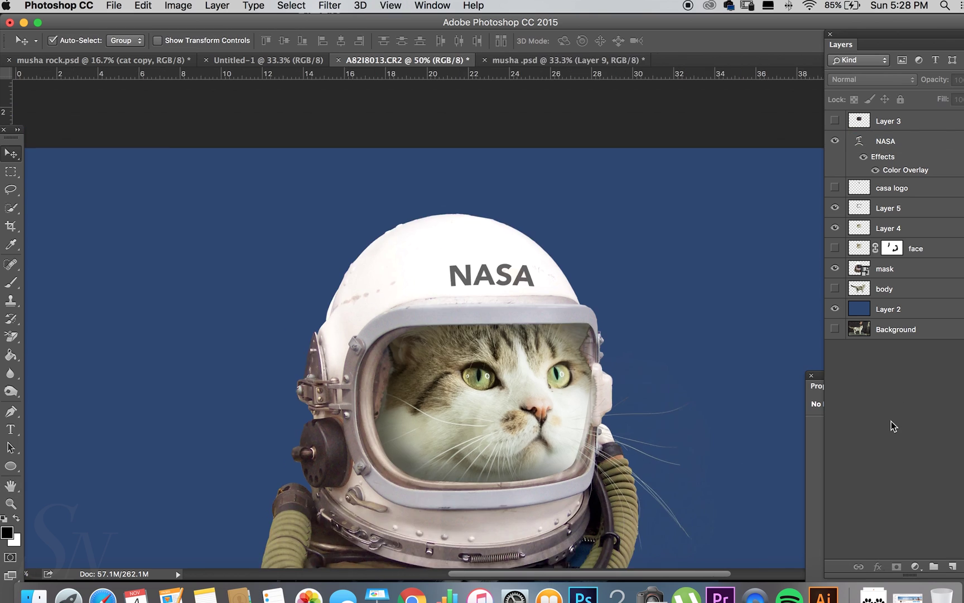
- Adjust Layer 3's opacity for a glassier visor, toggling it to compare
key(ctrl+minus)
click(835, 121)
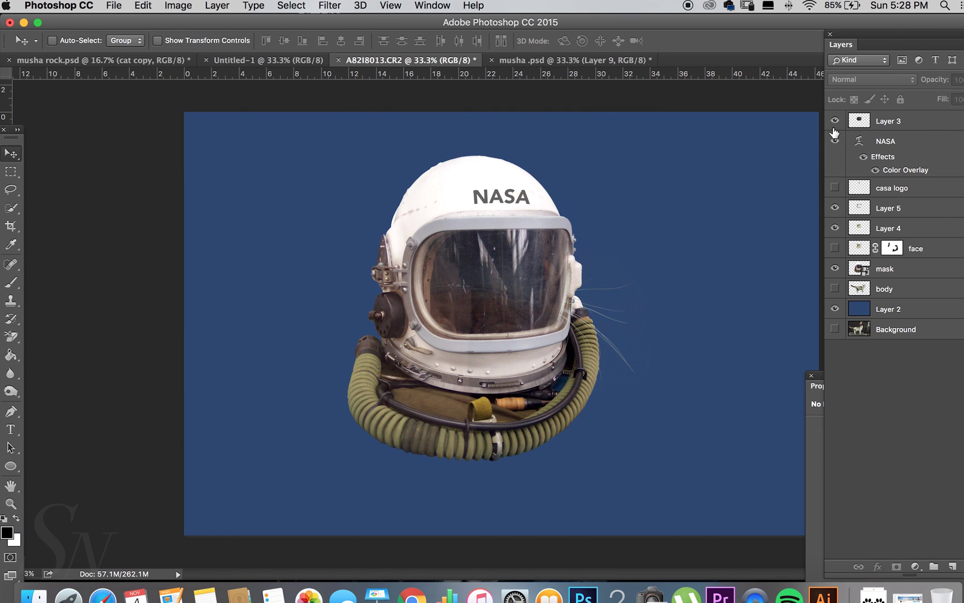
click(835, 121)
click(887, 121)
click(960, 80)
drag(915, 95, 935, 99)
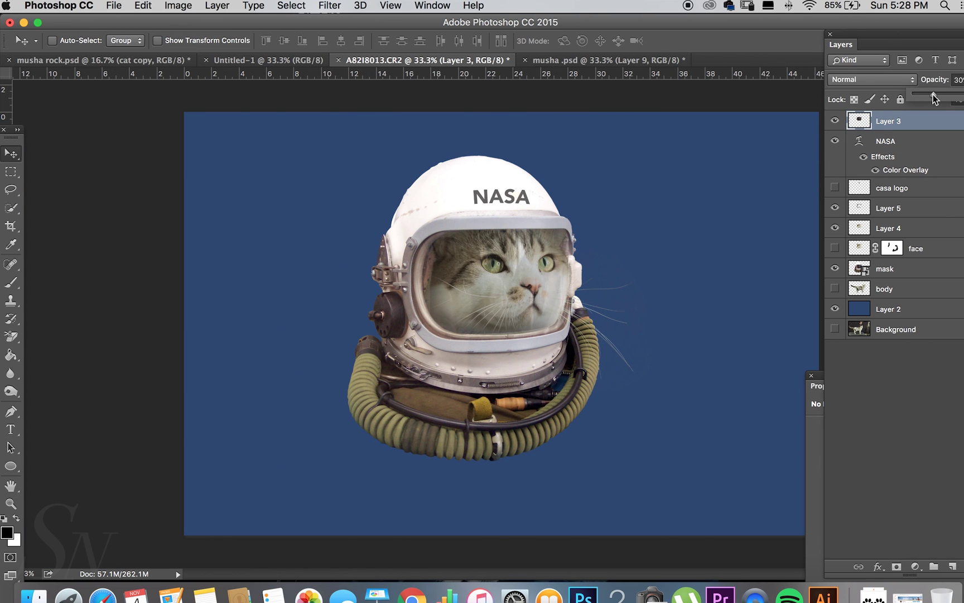
mouse_move(937, 99)
mouse_down()
mouse_move(958, 99)
mouse_move(912, 98)
mouse_up()
click(834, 121)
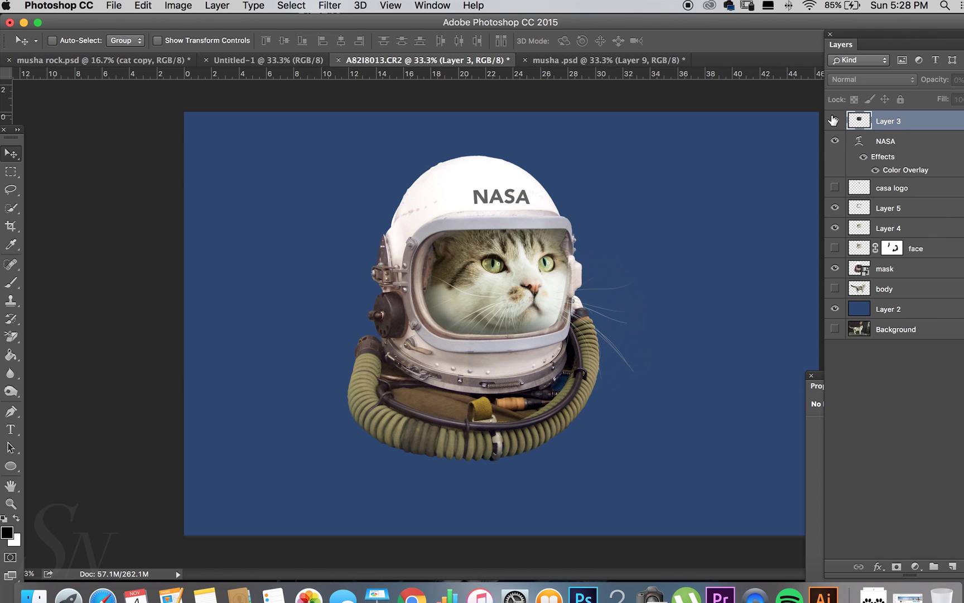
- Hide and delete the NASA text layer and show the CASA logo again
click(885, 141)
click(835, 141)
click(835, 188)
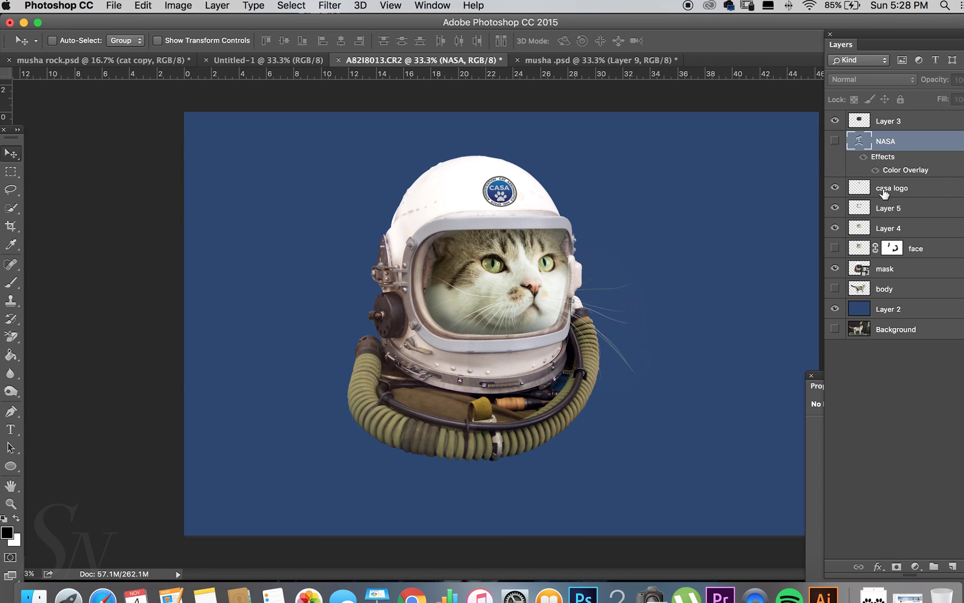
key(Delete)
click(900, 401)
key(super+minus)
- Group the layers from the top helmet layer down to Layer 3 into the face group
click(885, 222)
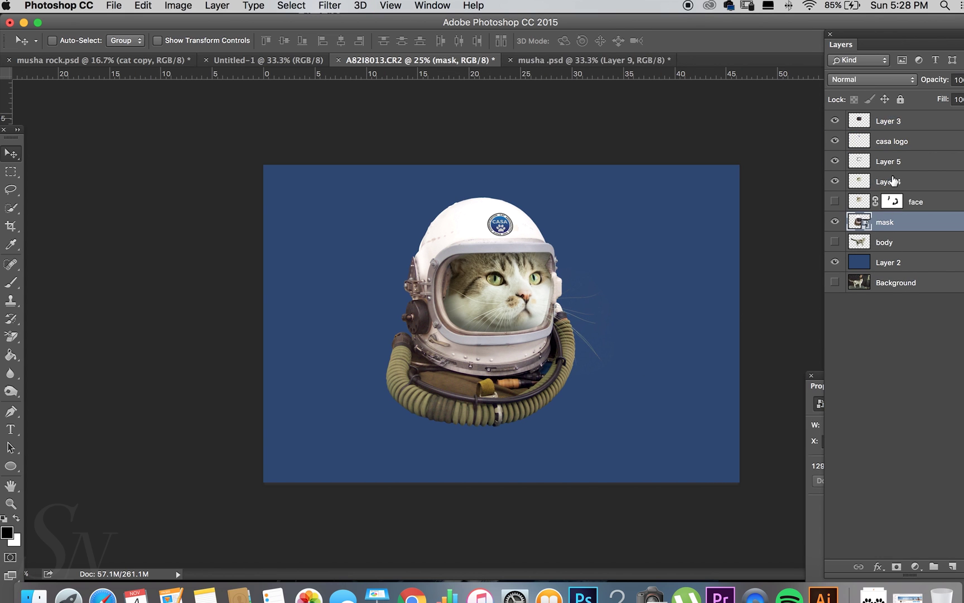
shift+click(887, 121)
key(super+g)
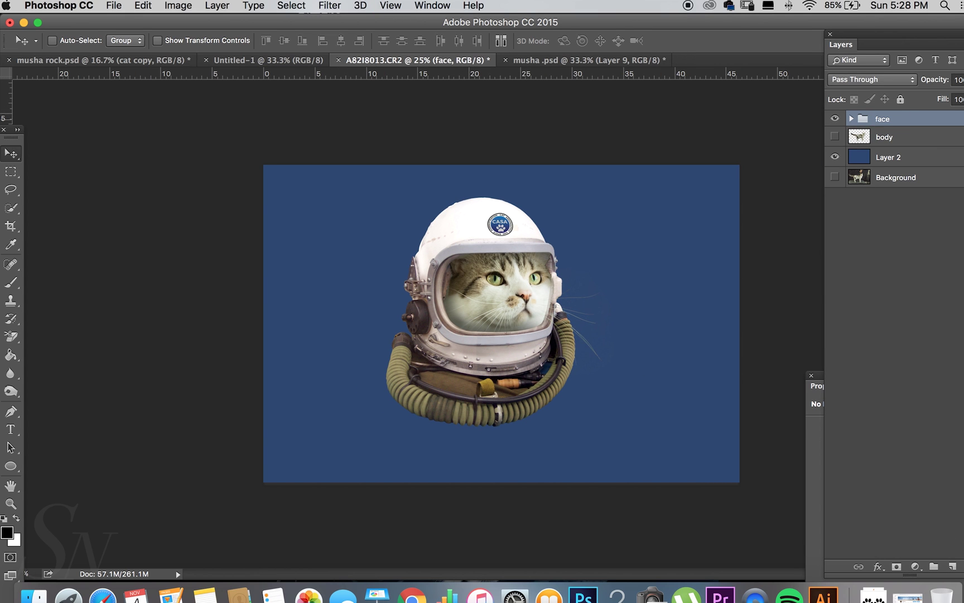
click(835, 119)
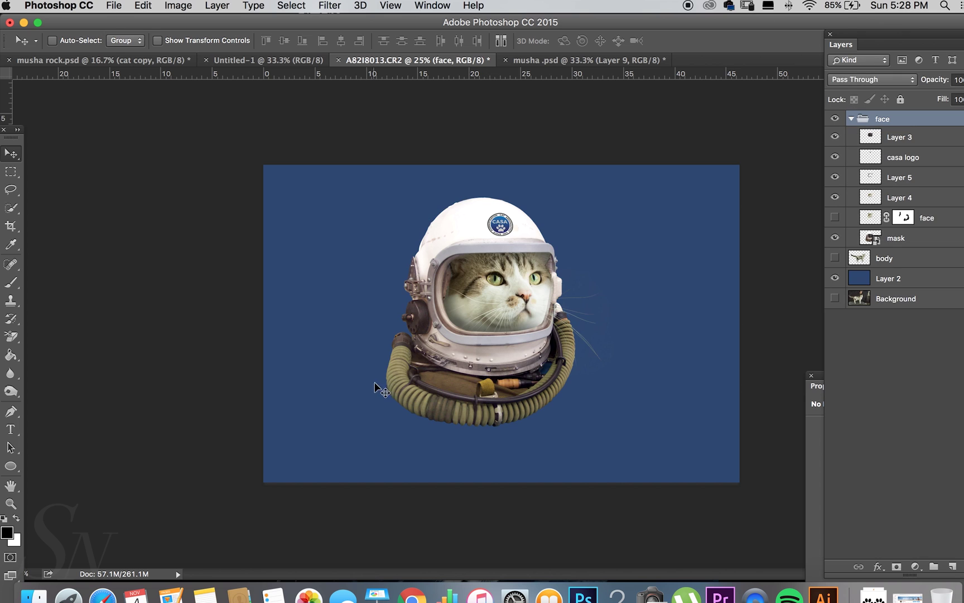
click(891, 241)
key(super+plus)
- Copy the lassoed hoses to a new layer and colorize them light blue with Hue/Saturation
key(l)
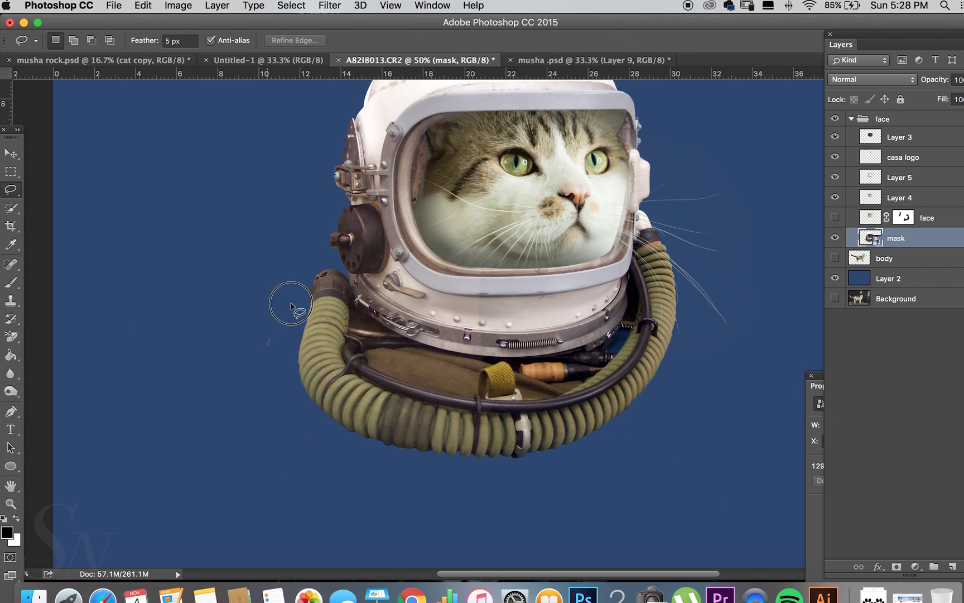
key(super+j)
key(super+u)
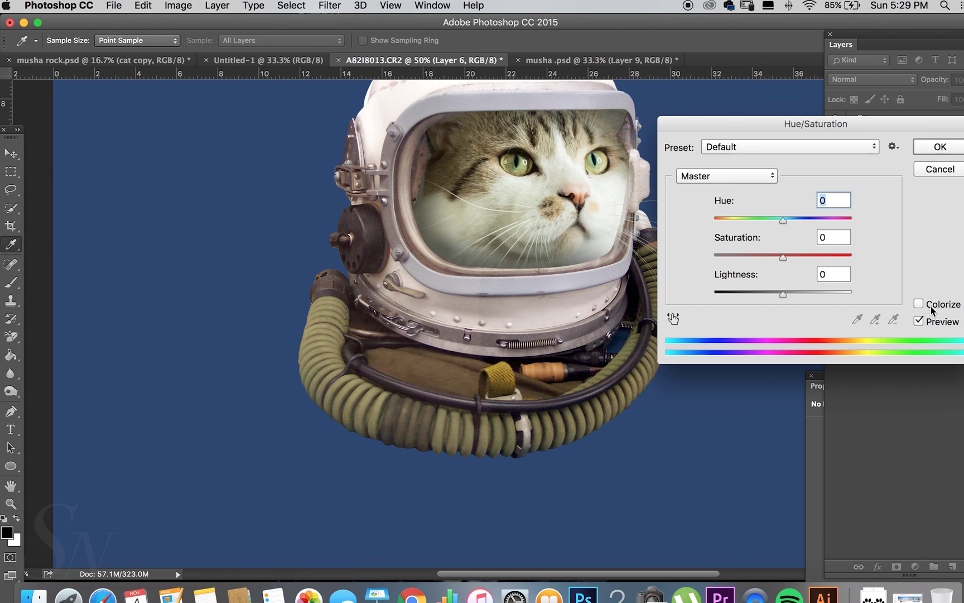
click(919, 303)
drag(728, 222, 806, 221)
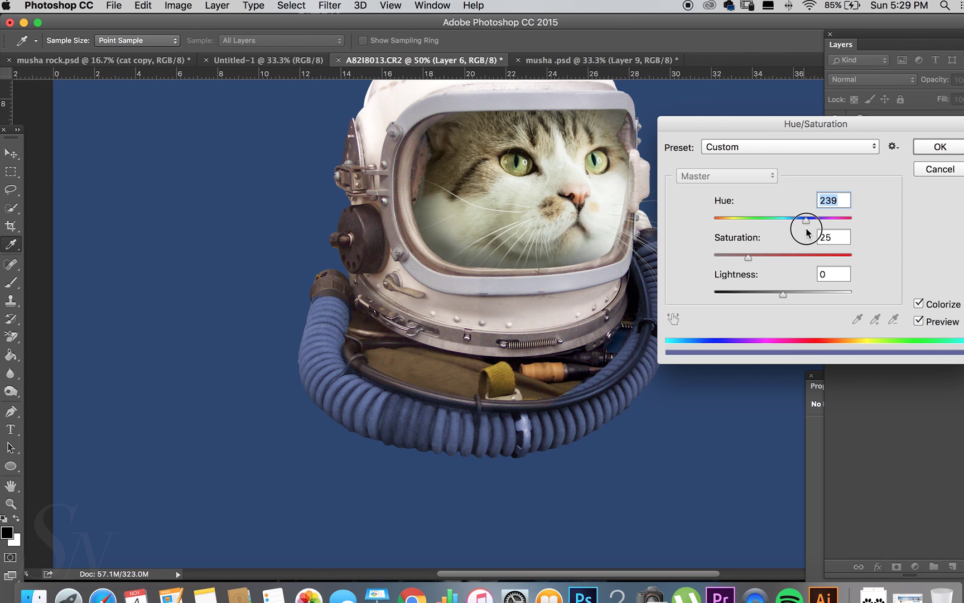
drag(750, 262, 762, 258)
drag(805, 220, 732, 222)
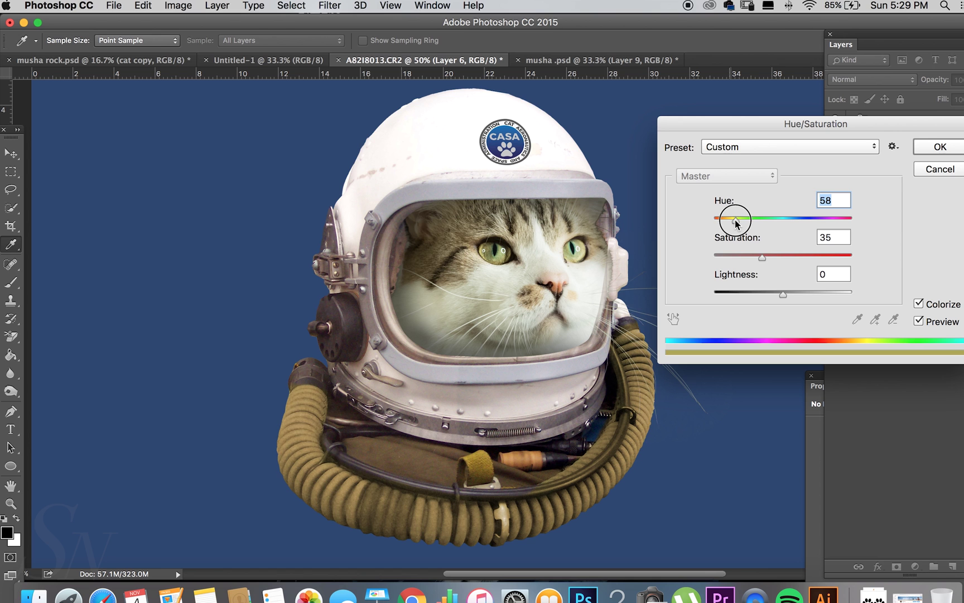
drag(762, 257, 793, 258)
drag(845, 232, 848, 233)
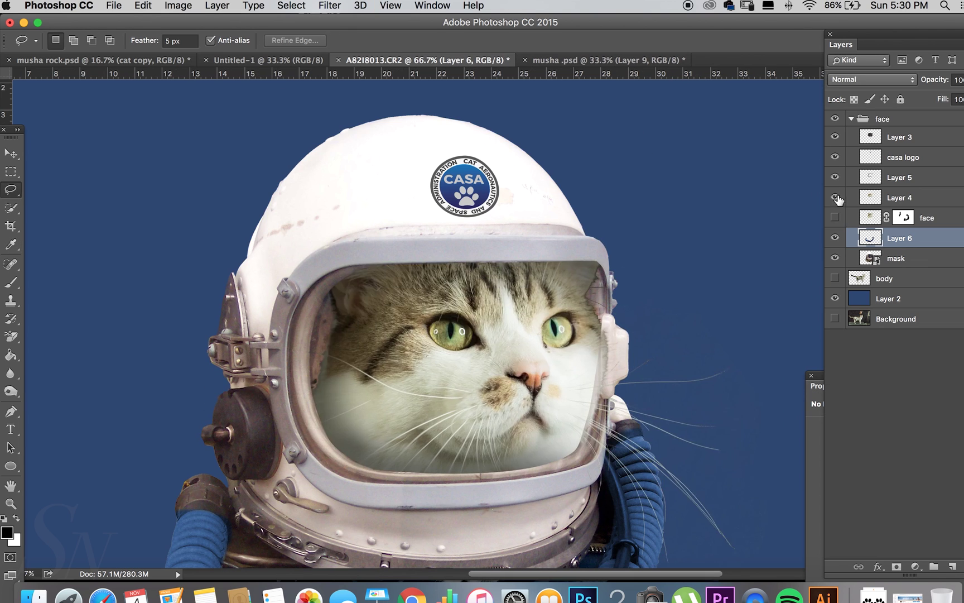
- Pick the Burn tool with Midtones range at 54% exposure and zoom out to 33.3%
click(11, 300)
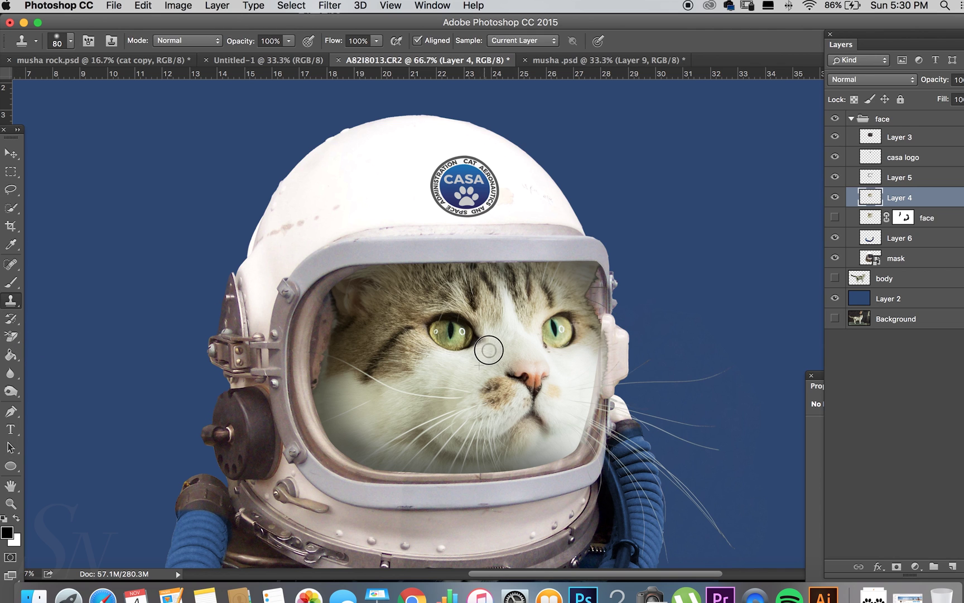
drag(10, 391, 51, 403)
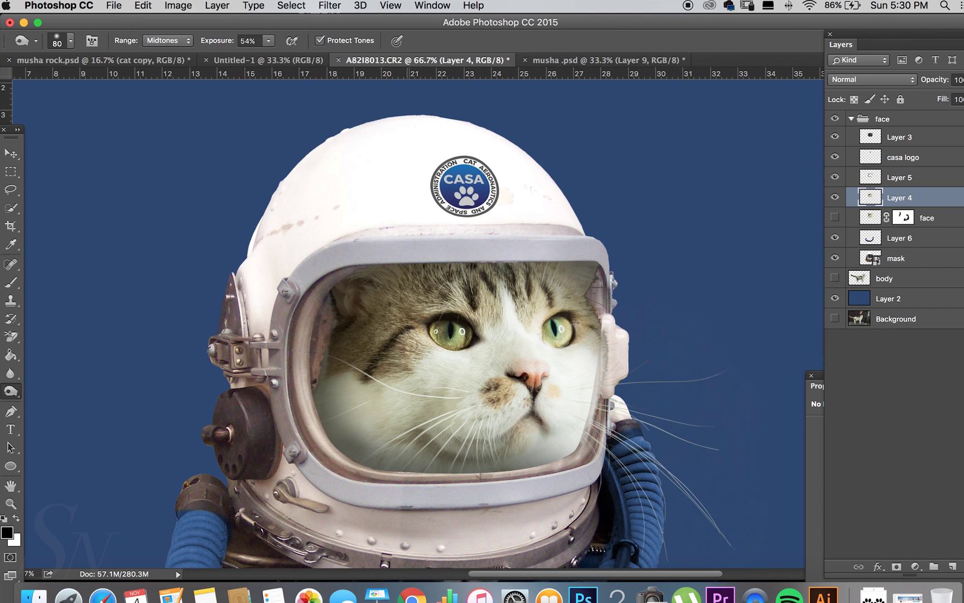
key(super+minus)
key(super+minus)
key(super+minus)
- Check the blue backdrop edges, then show the standing cat body and select the face group
key(super+plus)
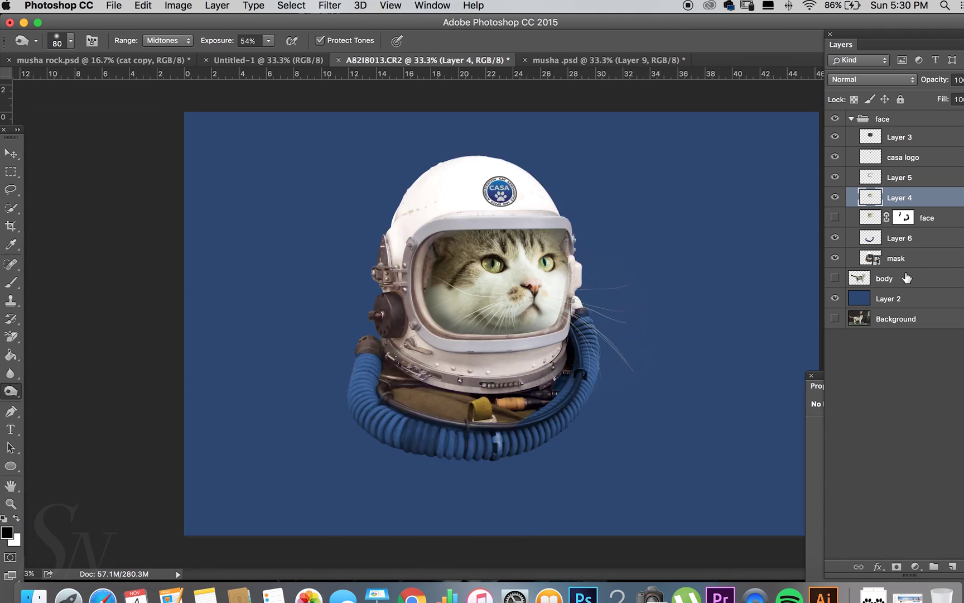
click(835, 298)
click(834, 298)
click(896, 258)
click(850, 119)
click(834, 136)
click(881, 136)
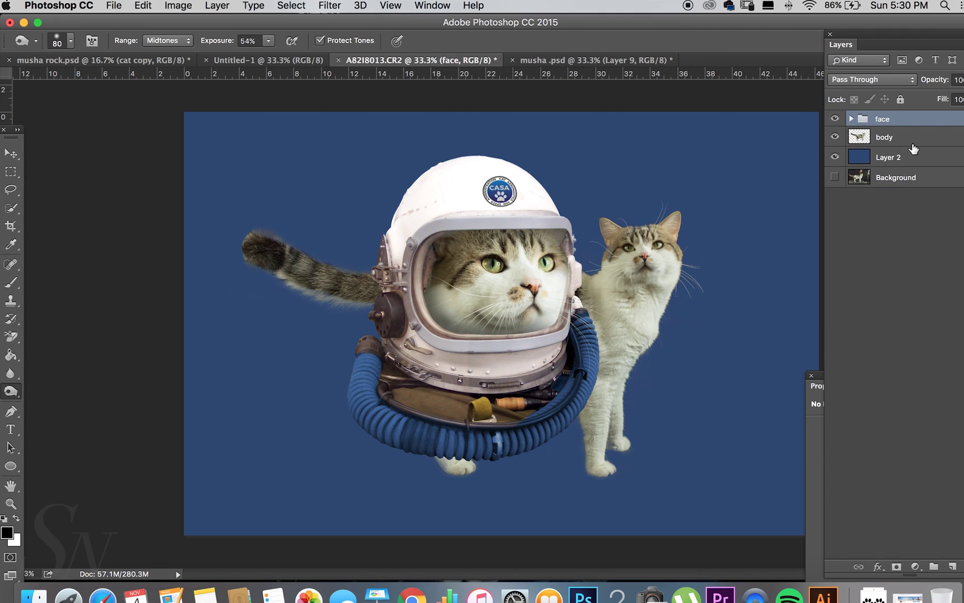
click(860, 120)
- Shrink, rotate and move the helmeted head group onto the body's neck
key(super+t)
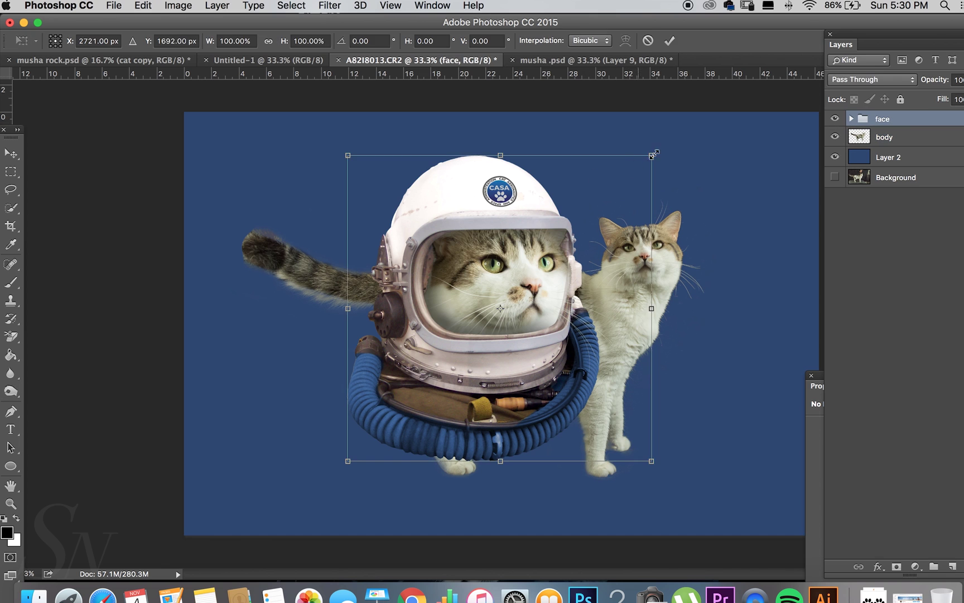
drag(658, 152, 536, 234)
drag(452, 323, 651, 225)
mouse_move(781, 120)
mouse_down()
mouse_move(801, 161)
mouse_move(778, 179)
mouse_up()
drag(706, 201, 701, 206)
key(Return)
key(o)
click(702, 206)
- Fine-tune the helmet's tilt and position on the neck with further transforms
key(Return)
key(super+t)
drag(773, 116, 777, 205)
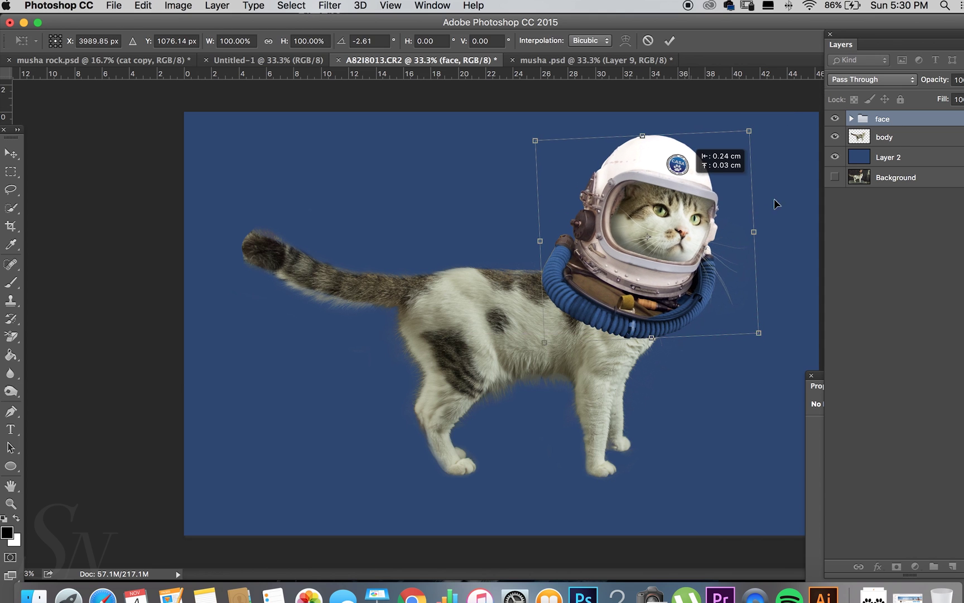
key(Return)
key(super+t)
drag(663, 205, 673, 190)
key(Return)
- Add a new empty layer above the body layer
click(608, 208)
click(891, 144)
key(super+shift+n)
key(Return)
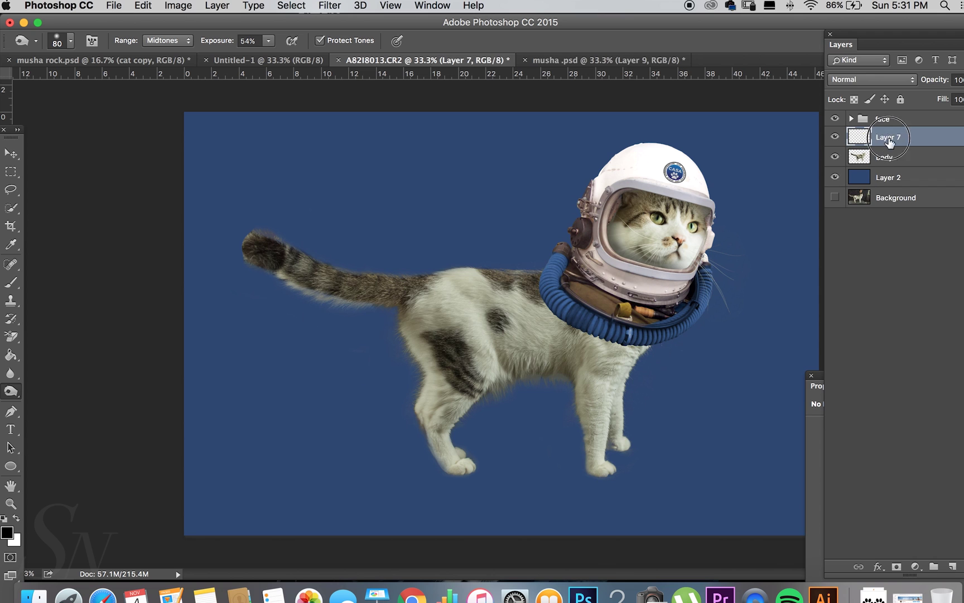
- Paint a soft black shadow over the cat's body, confined to its outline
click(10, 282)
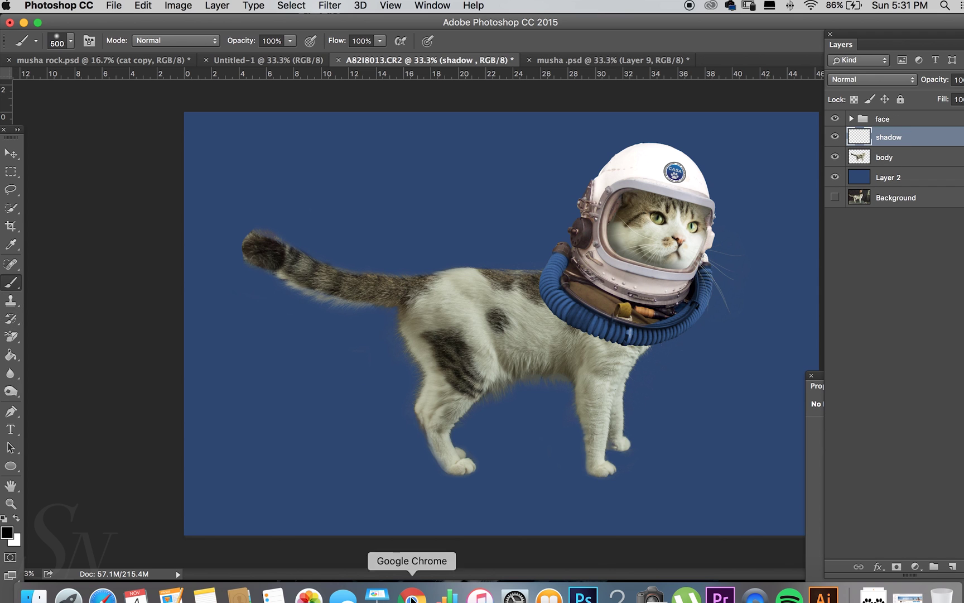
drag(546, 284, 639, 318)
key(super+z)
super+click(860, 157)
click(642, 323)
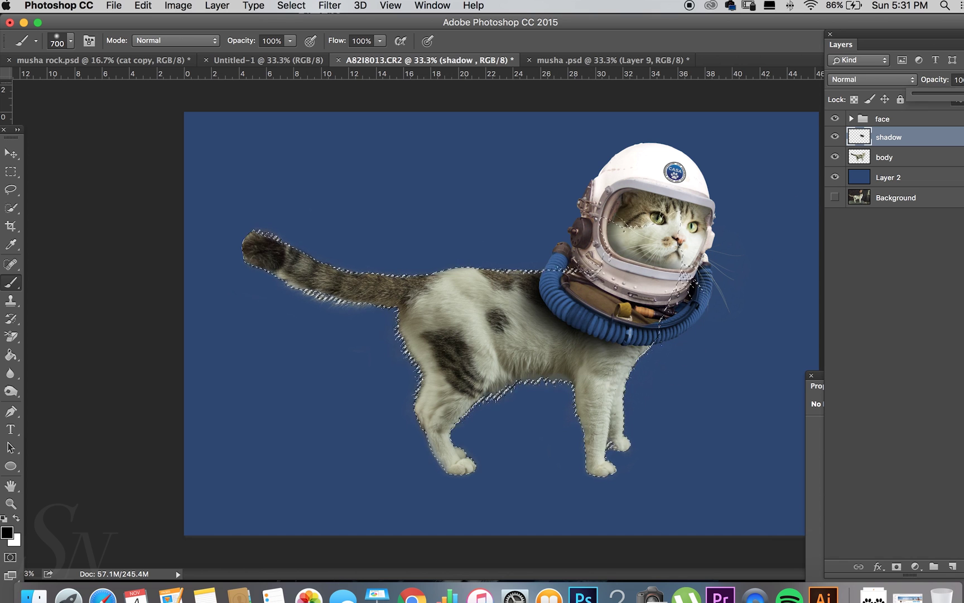
drag(957, 79, 937, 98)
key(super+h)
- Group the face, shadow and body layers together
key(super+minus)
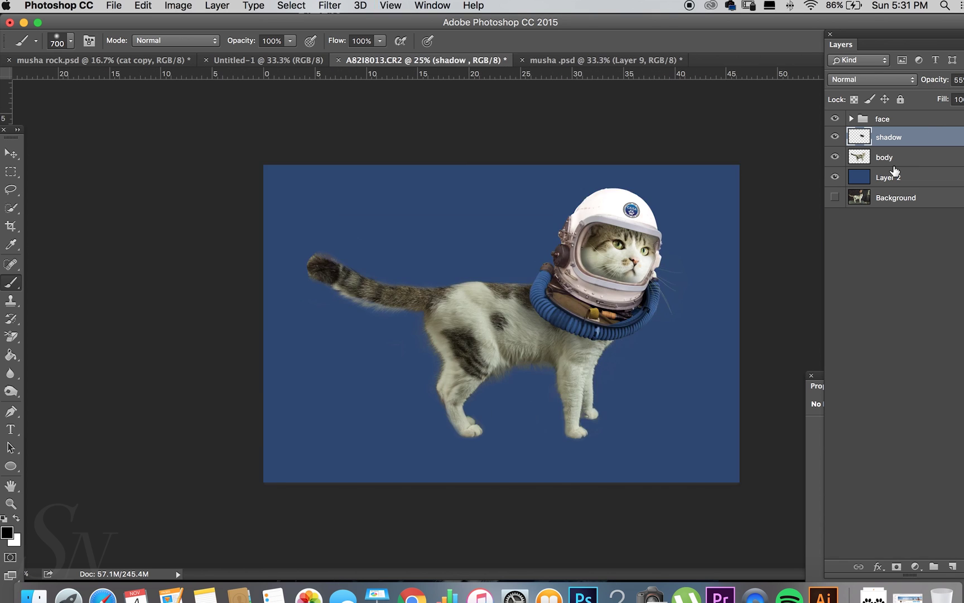
key(super+minus)
key(super+g)
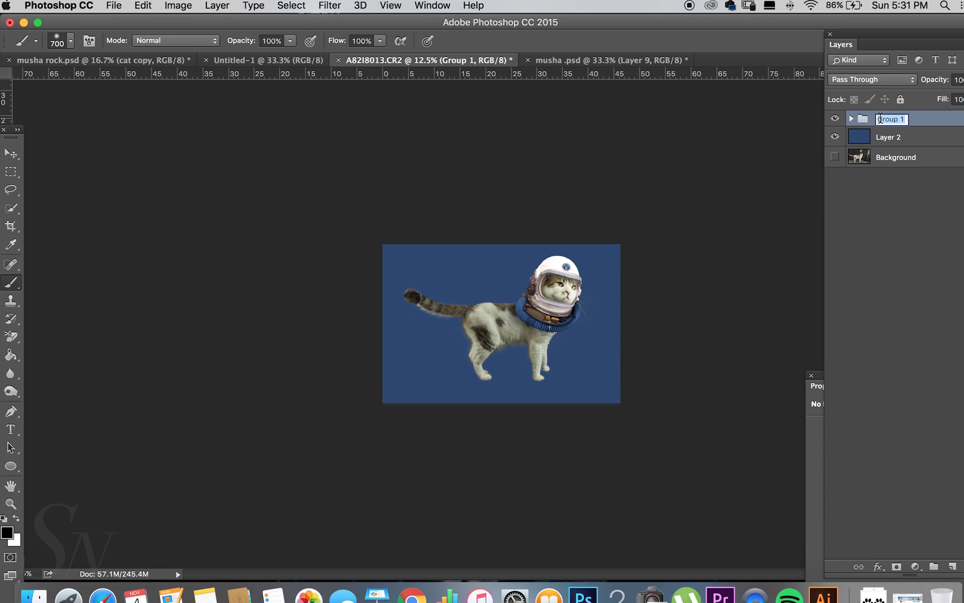
- Move the full body cat group into Untitled-1, then shrink and tilt it
key(super+plus)
key(super+plus)
key(super+plus)
key(v)
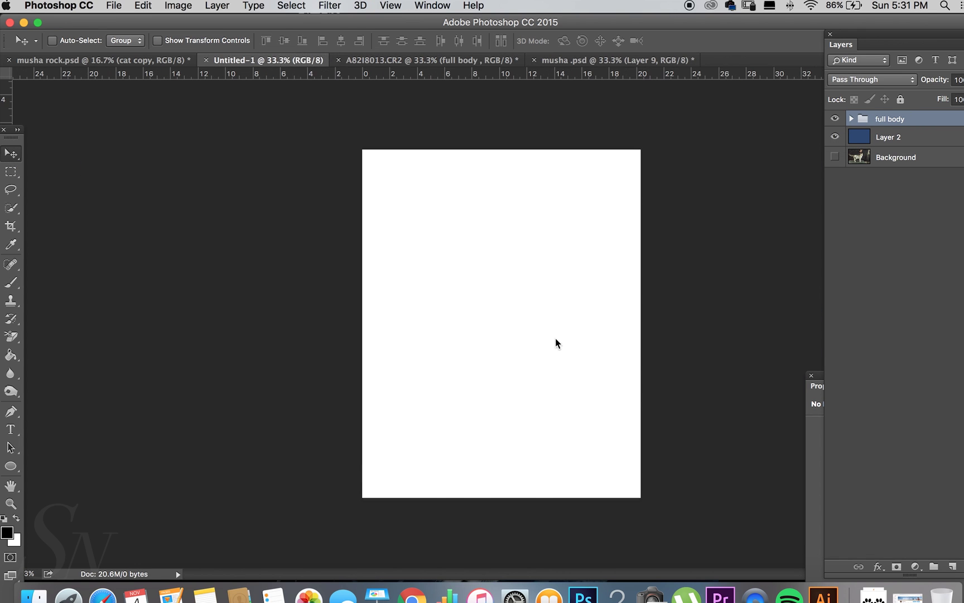
drag(641, 252, 558, 332)
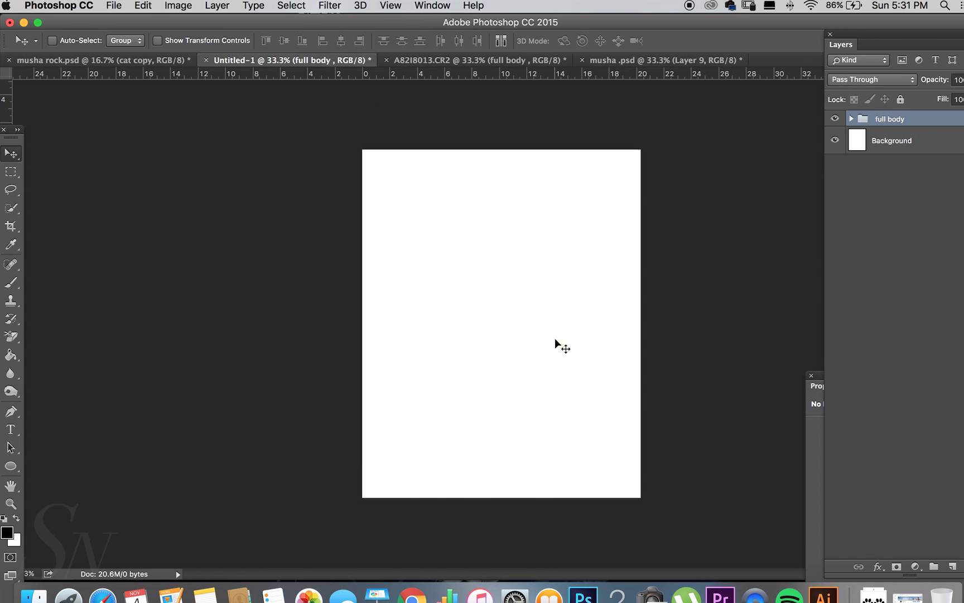
key(super+t)
drag(663, 235, 564, 275)
mouse_move(641, 212)
mouse_down()
mouse_move(575, 318)
mouse_move(620, 253)
mouse_up()
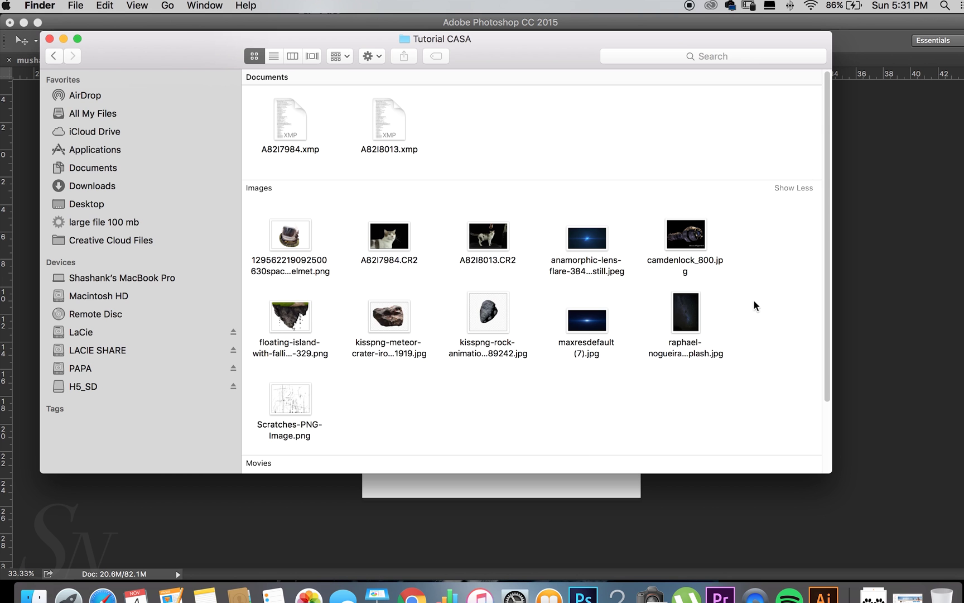
- Place the meteor rock image from Finder into the portrait document
click(388, 315)
key(space)
key(space)
key(Right)
drag(360, 331, 881, 332)
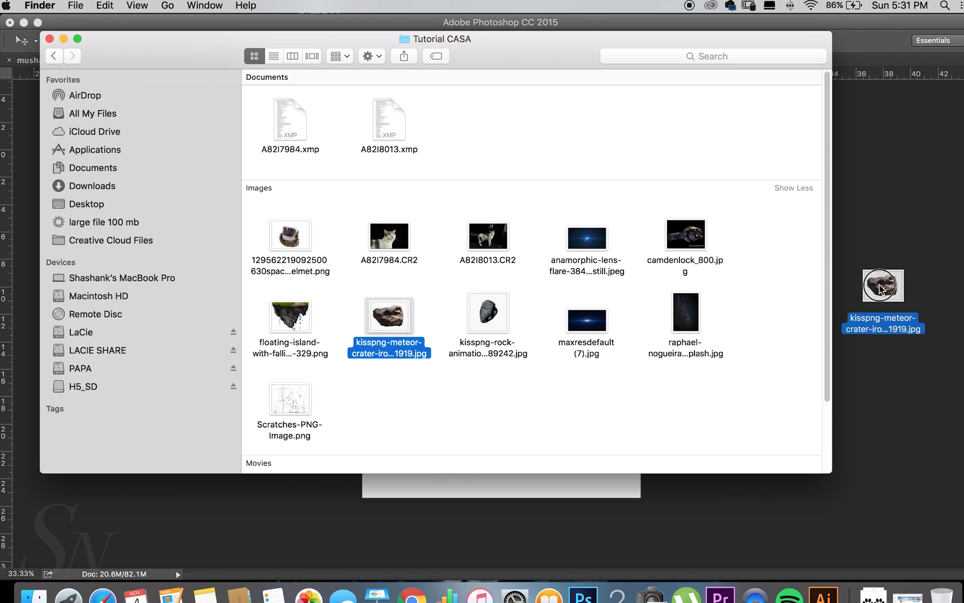
key(Return)
key(super+equal)
key(super+equal)
key(p)
key(super+equal)
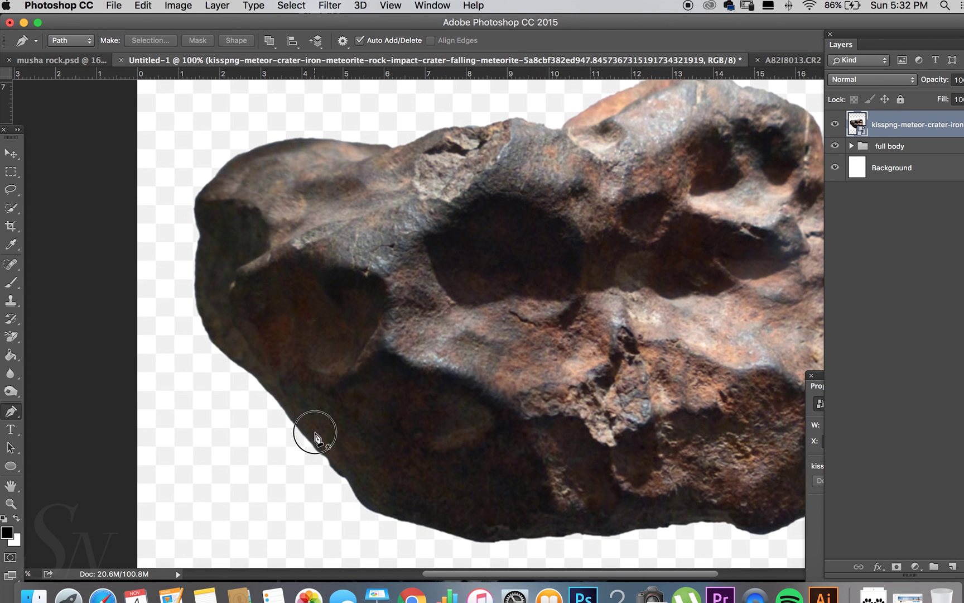
- Delete the original meteor layer, keeping only the cut-out copy
scroll(264, 317, up, 5)
scroll(264, 317, left, 2)
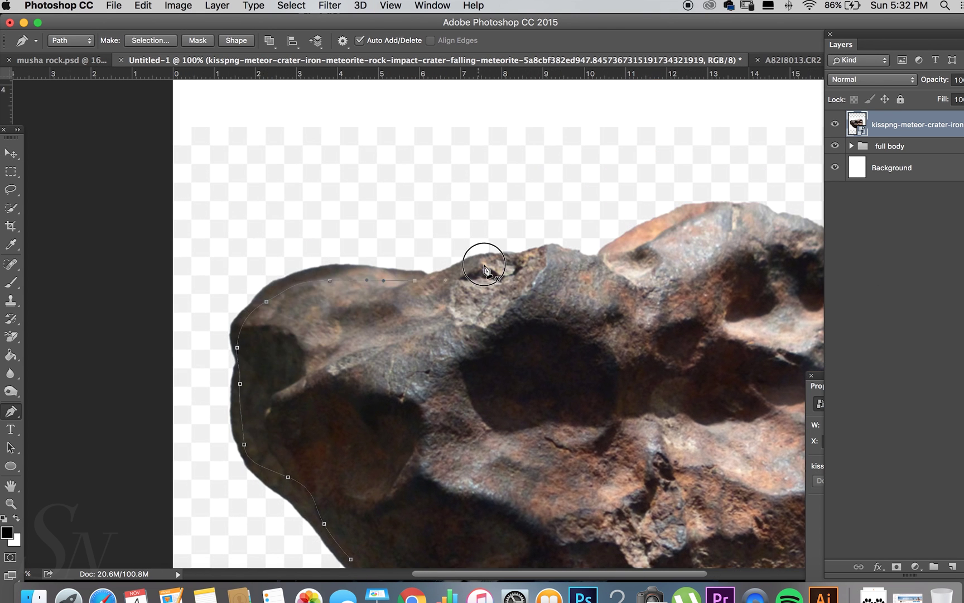
scroll(430, 248, right, 10)
scroll(510, 146, down, 10)
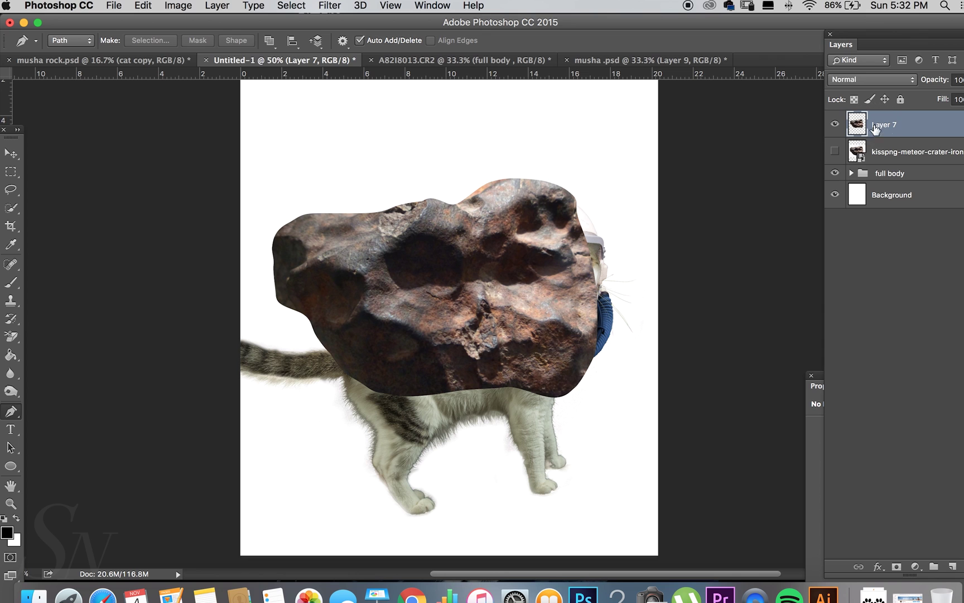
click(887, 152)
key(Delete)
- Rename the cut-out layer to 'rock', move it down, and place it below the cat group
double_click(884, 125)
text(rock)
key(Return)
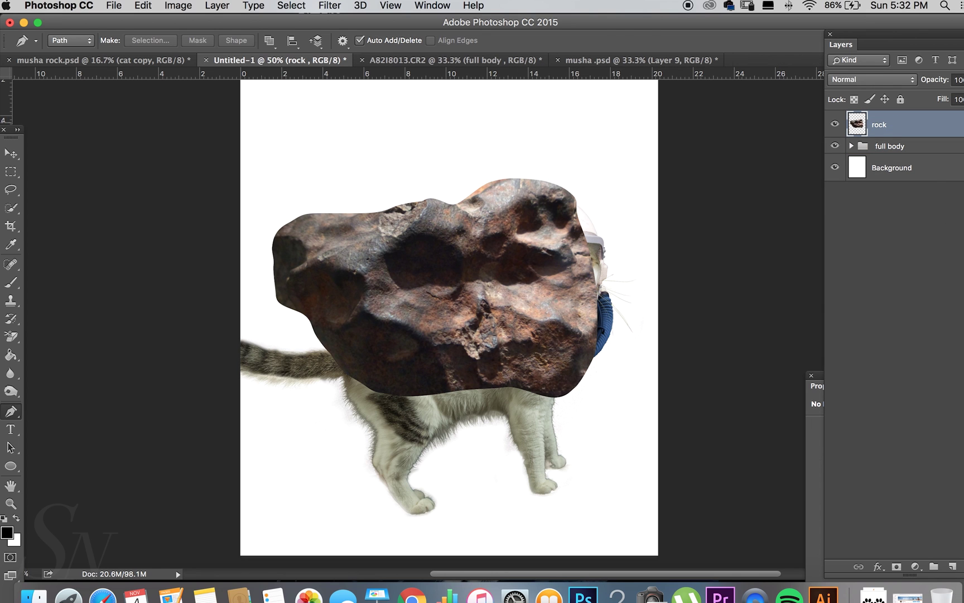
key(ctrl+t)
mouse_move(435, 287)
mouse_down()
mouse_move(464, 495)
mouse_move(747, 385)
mouse_up()
key(Return)
drag(887, 124, 908, 165)
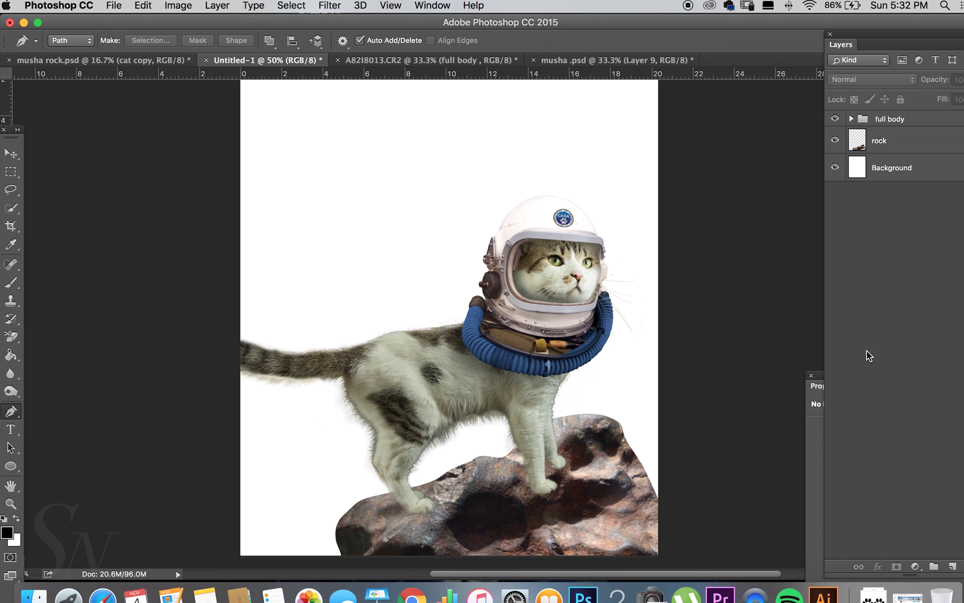
- Enlarge and position the rock under the cat's paws at the page bottom
click(878, 140)
key(ctrl+t)
drag(600, 447, 624, 448)
drag(689, 424, 693, 413)
drag(642, 458, 598, 466)
key(Return)
key(p)
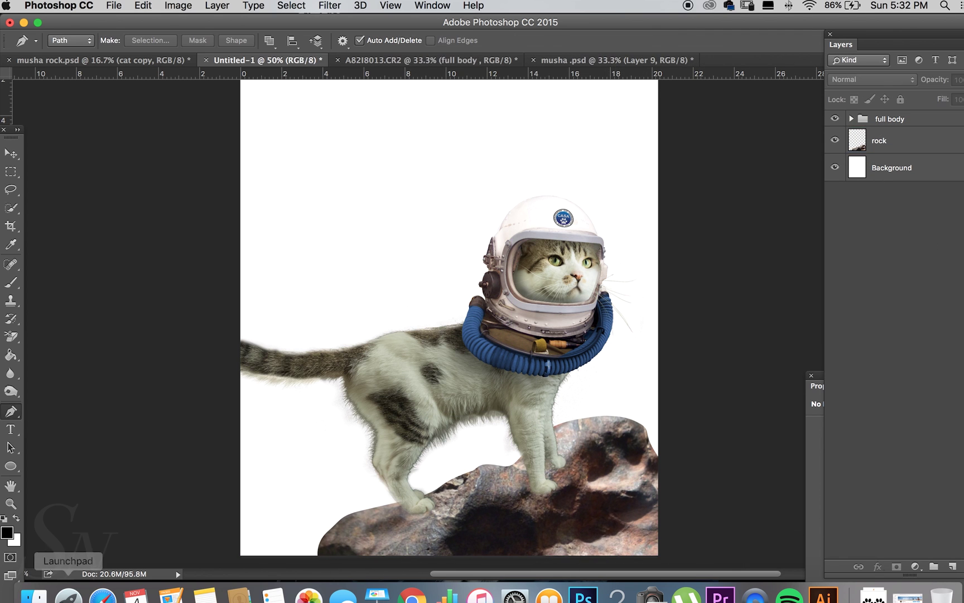
- Preview the starry night photo and look up space particles image results
click(35, 595)
click(687, 317)
key(space)
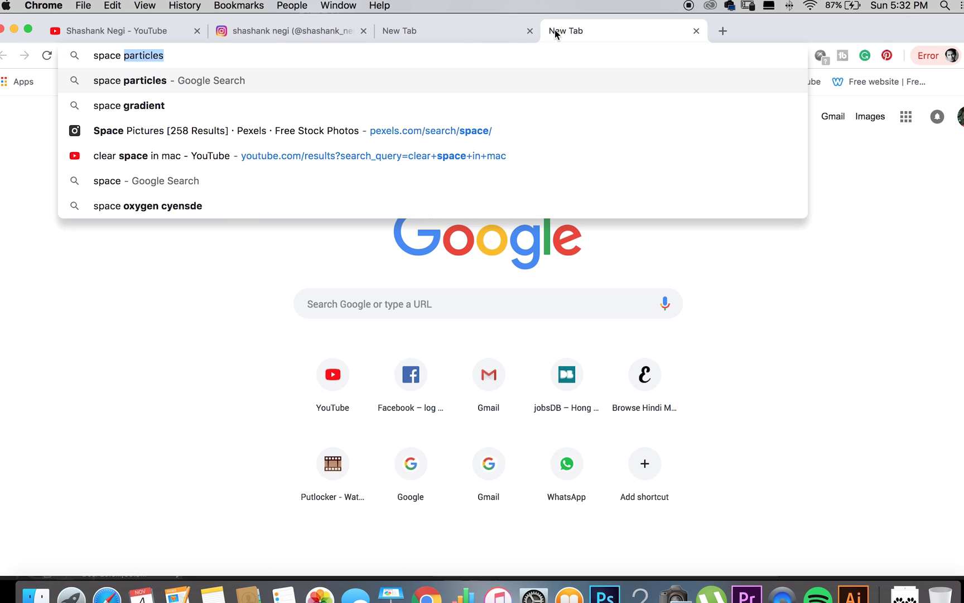
text(space)
key(Return)
click(151, 137)
scroll(446, 249, down, 5)
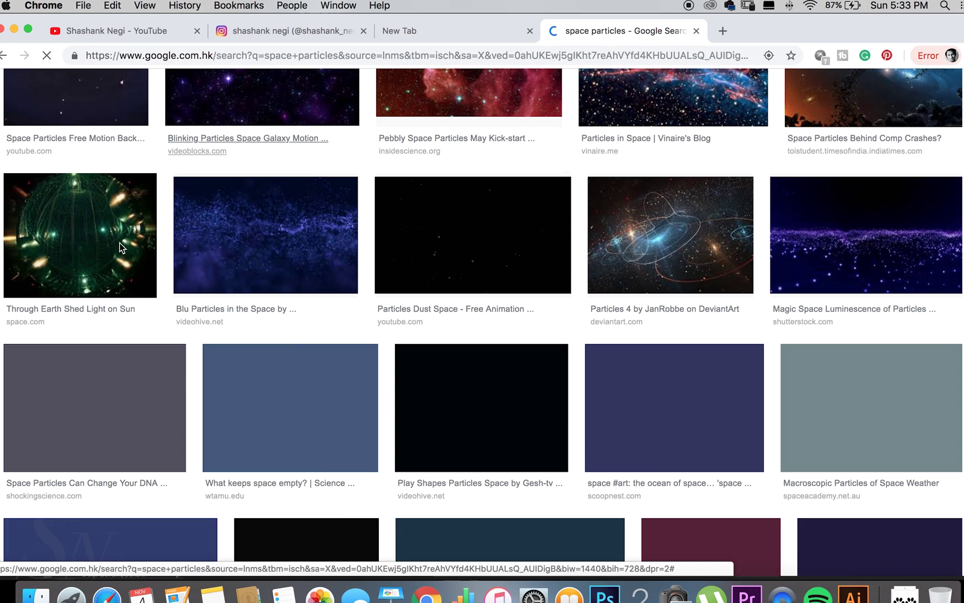
- Place the starry night photo into the composition, enlarged to cover the page
click(605, 595)
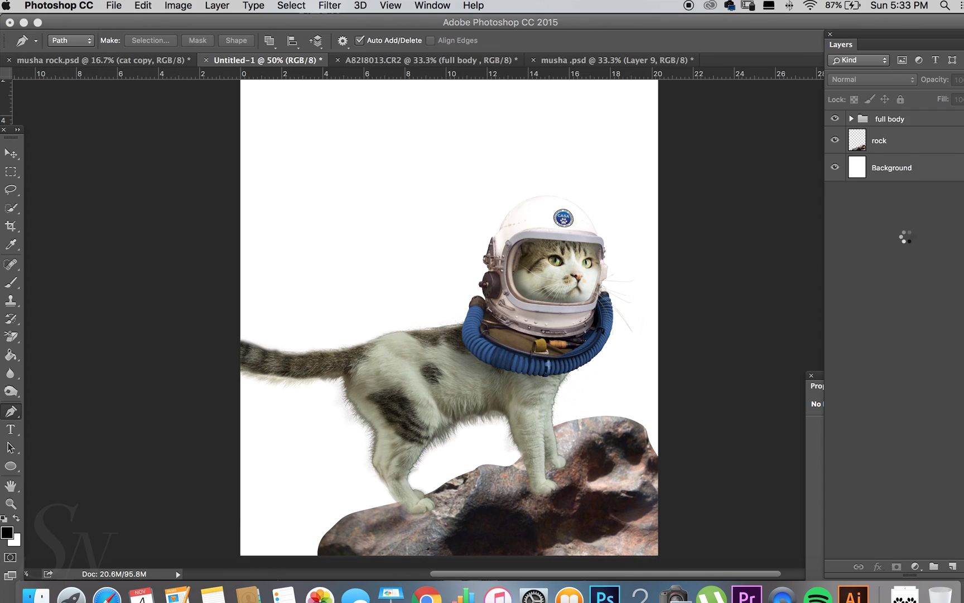
drag(695, 323, 450, 306)
key(super+minus)
drag(446, 208, 611, 212)
key(Return)
- Move the starfield below the rock, add a black-filled layer above Background, and dim stars to 53%
drag(911, 129, 911, 181)
click(893, 194)
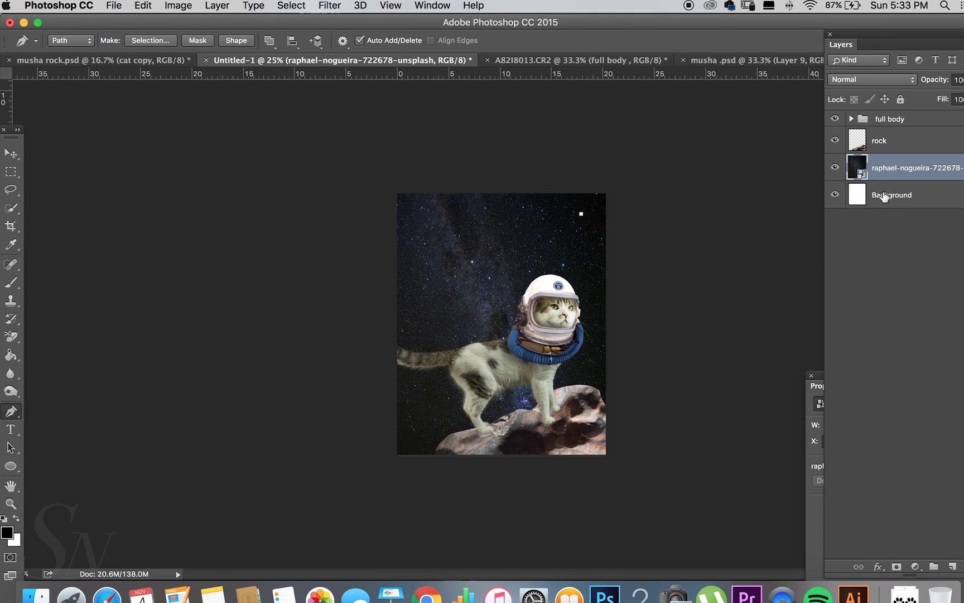
click(952, 567)
key(g)
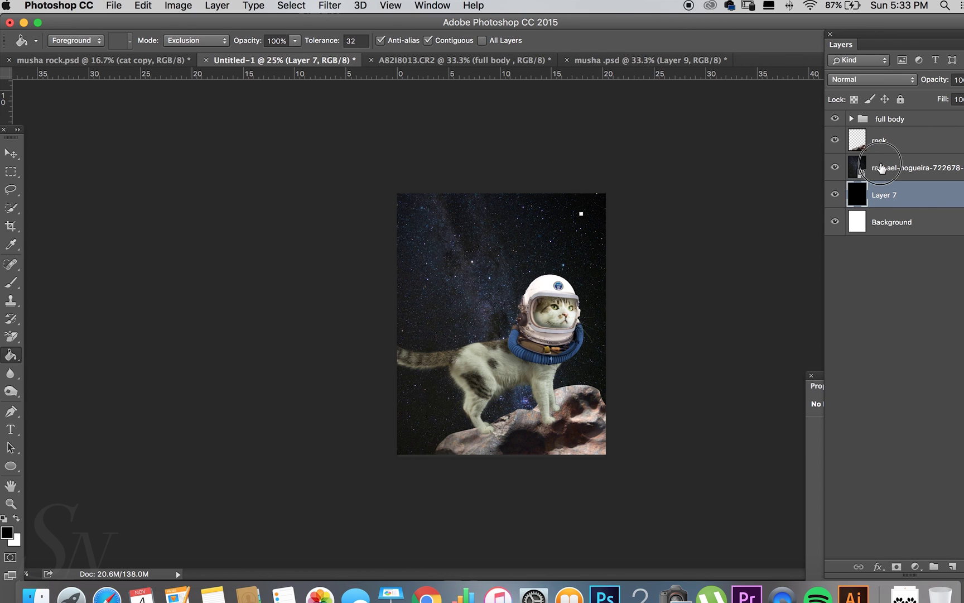
click(880, 168)
drag(960, 80, 951, 101)
- Desaturate the rock layer with Hue/Saturation set to -100 saturation
key(super+plus)
click(880, 140)
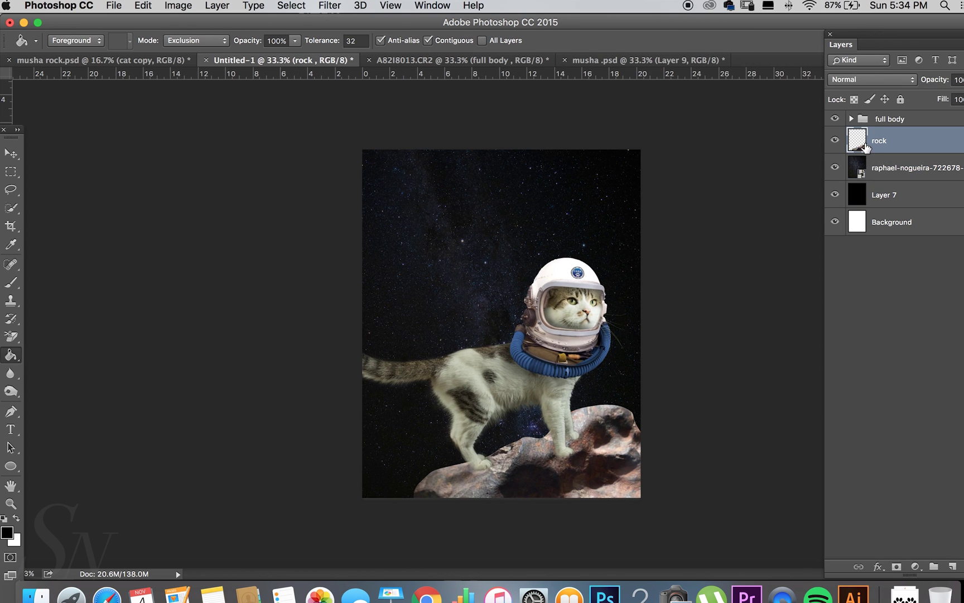
key(super+u)
mouse_move(782, 294)
mouse_down()
mouse_move(763, 294)
mouse_move(773, 296)
mouse_up()
key(Return)
key(super+b)
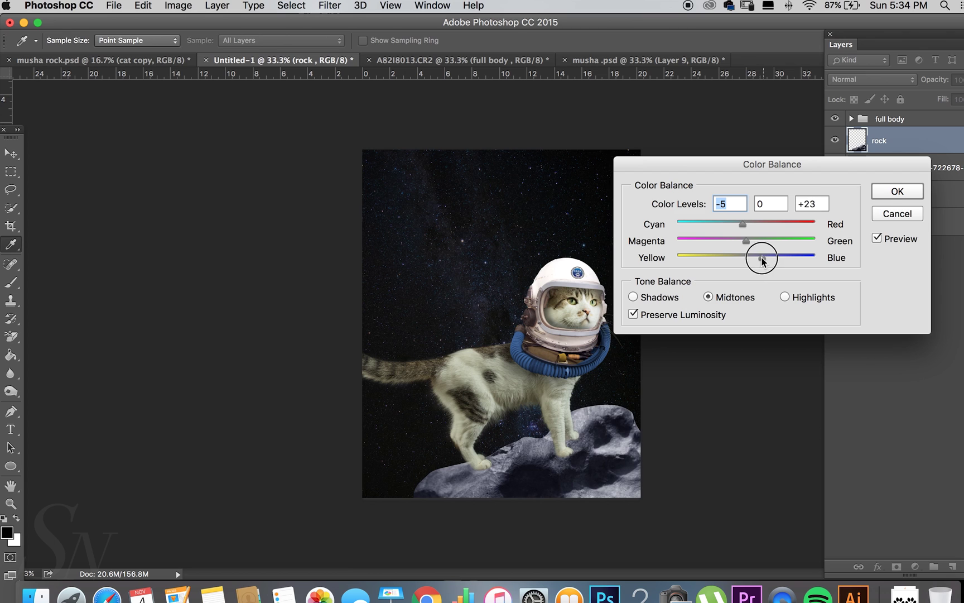
- Apply a bluish colour balance to the rock and darken it with Hue/Saturation
click(890, 198)
key(super+u)
mouse_move(783, 292)
mouse_down()
mouse_move(754, 296)
mouse_move(765, 297)
mouse_up()
key(Return)
- Add a Hue/Saturation adjustment clipped to the cat's body layer, lowering its saturation
click(871, 119)
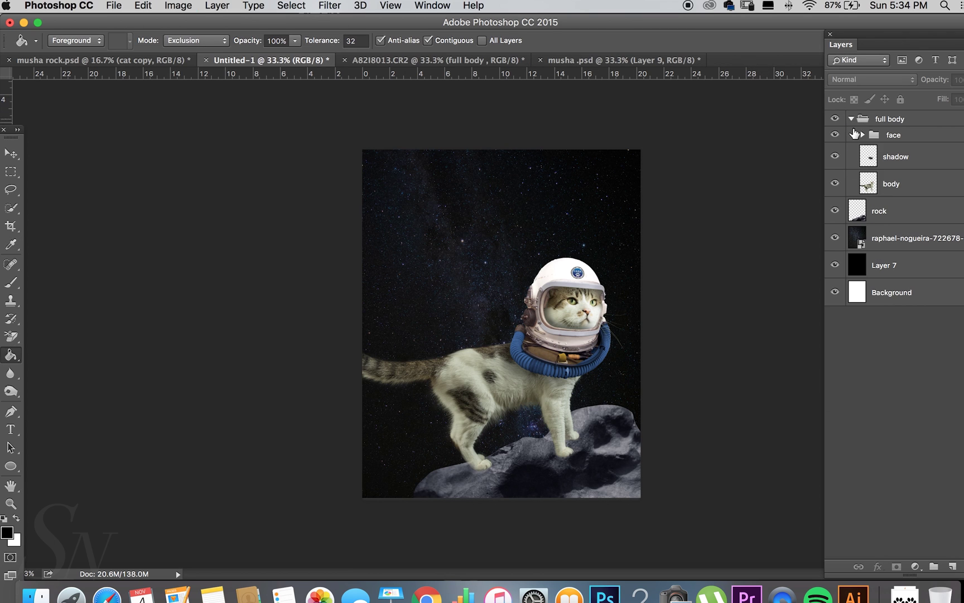
click(903, 179)
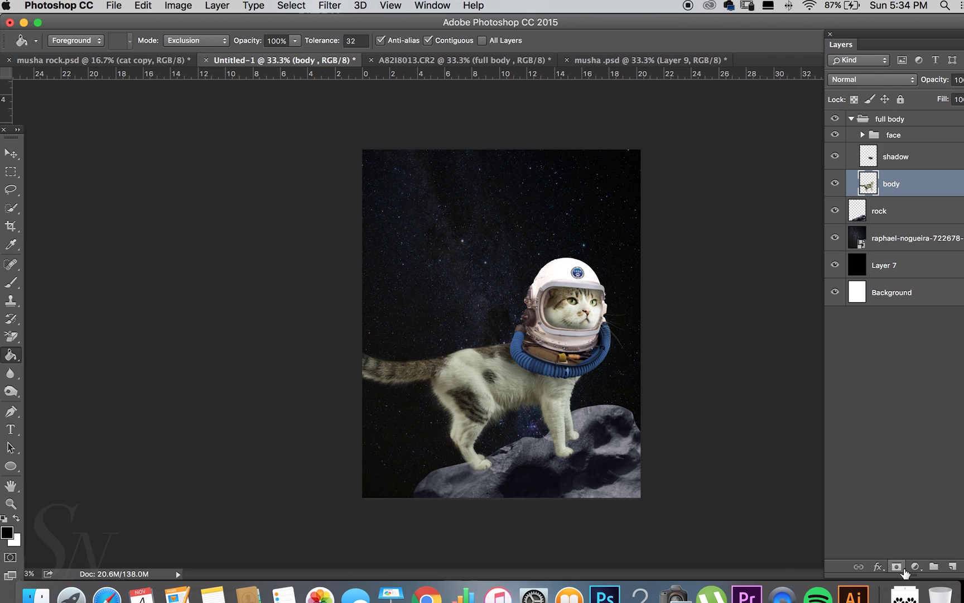
click(917, 567)
click(920, 428)
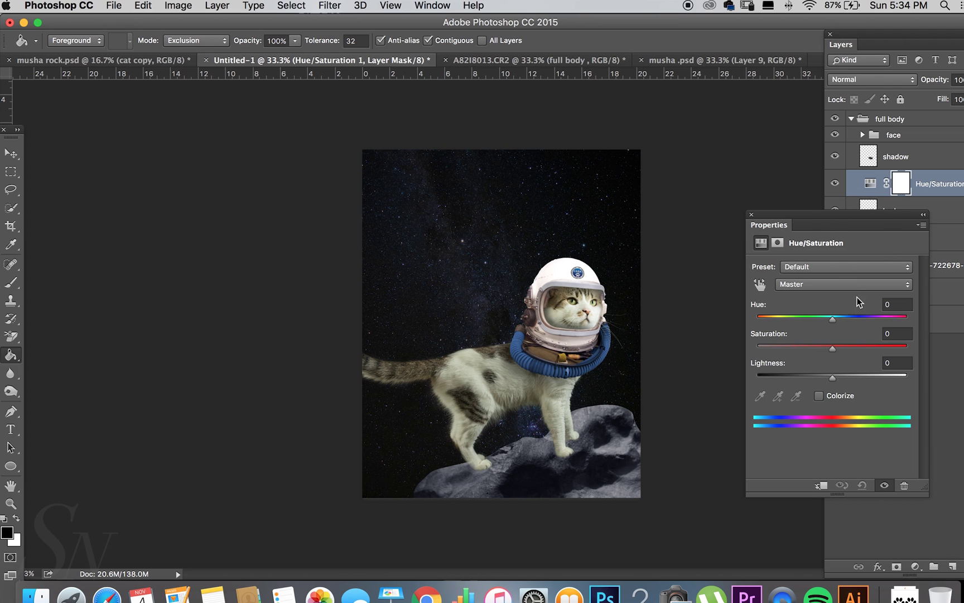
alt+click(874, 196)
click(890, 190)
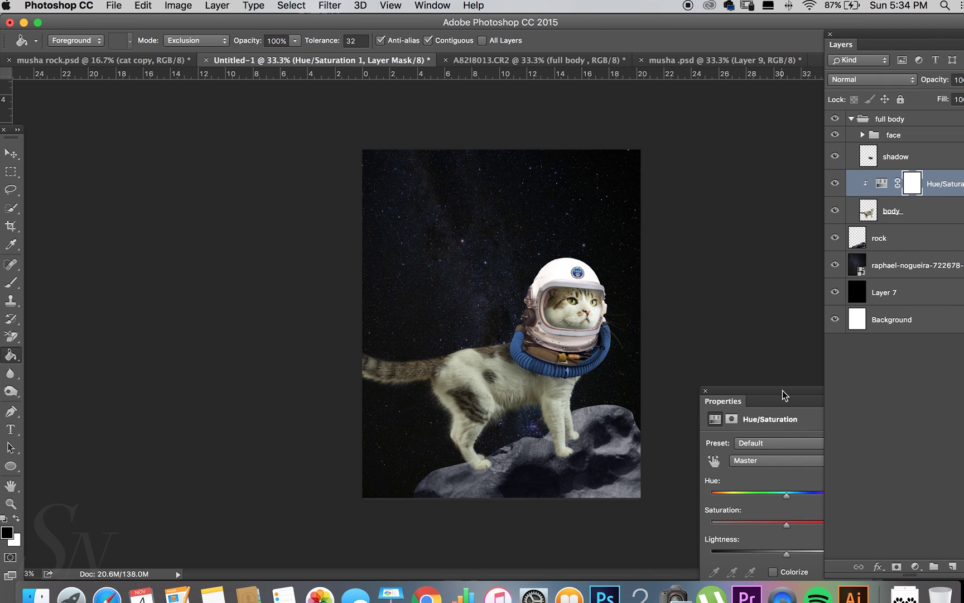
drag(769, 377, 765, 381)
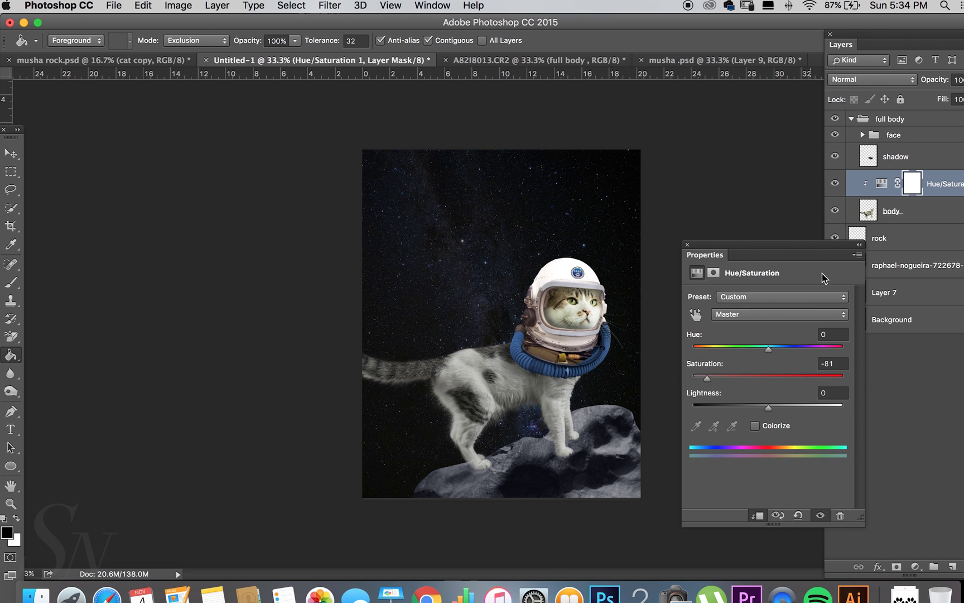
- Add a clipped Hue/Saturation adjustment to Layer 4 in the face group with saturation -58
click(862, 134)
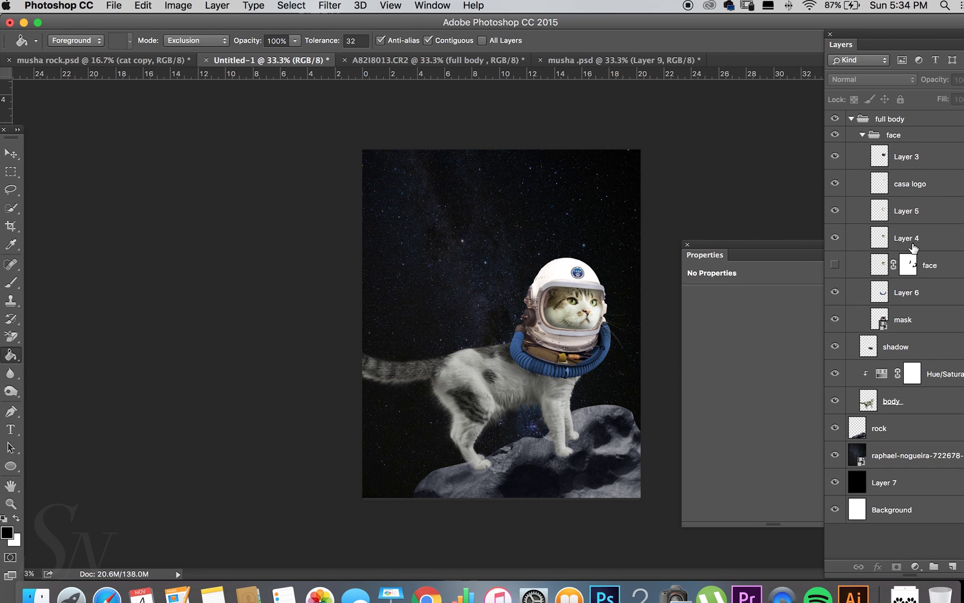
click(907, 238)
click(916, 567)
alt+click(927, 428)
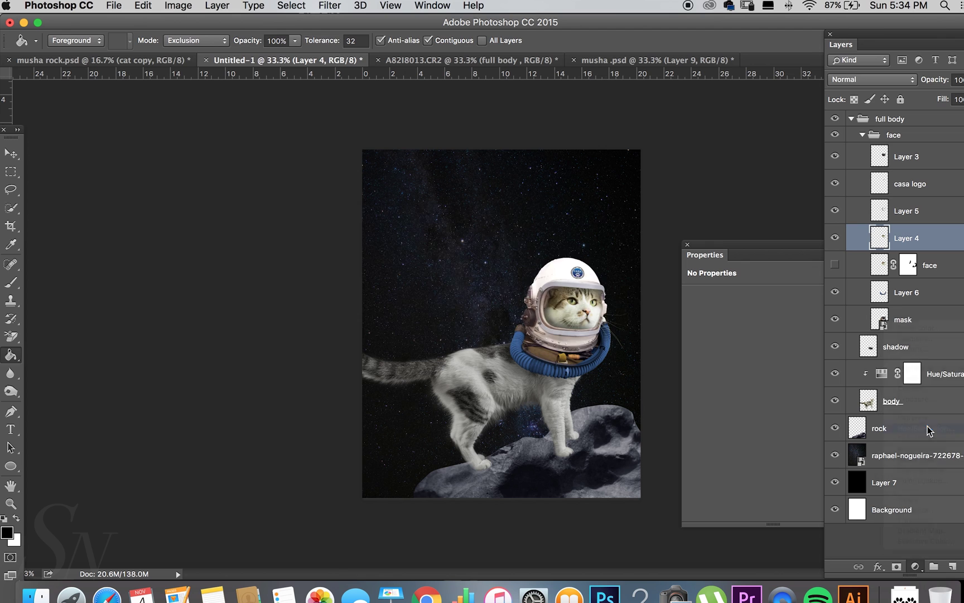
click(607, 271)
click(916, 566)
click(920, 431)
alt+click(891, 251)
drag(768, 378, 729, 379)
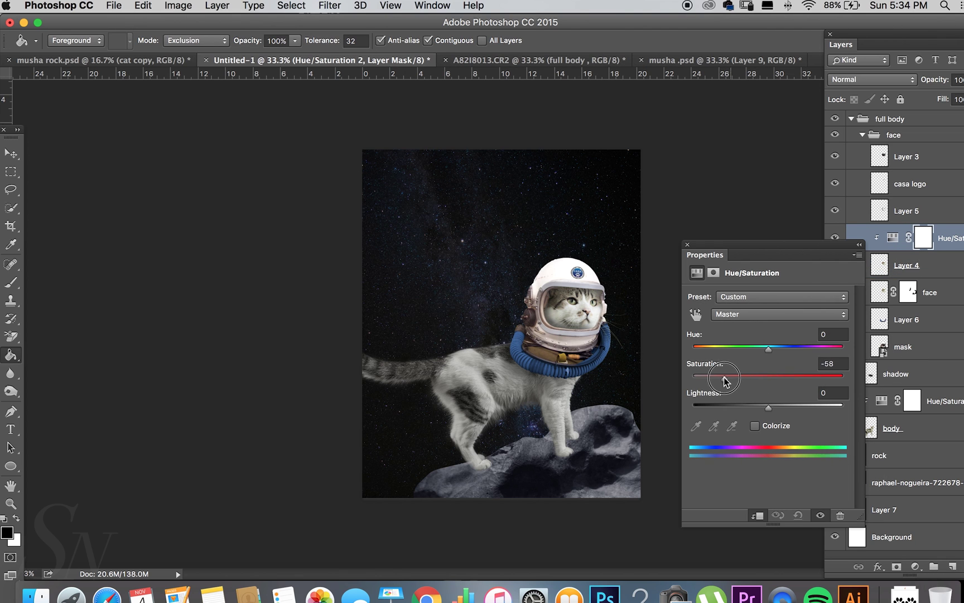
click(688, 243)
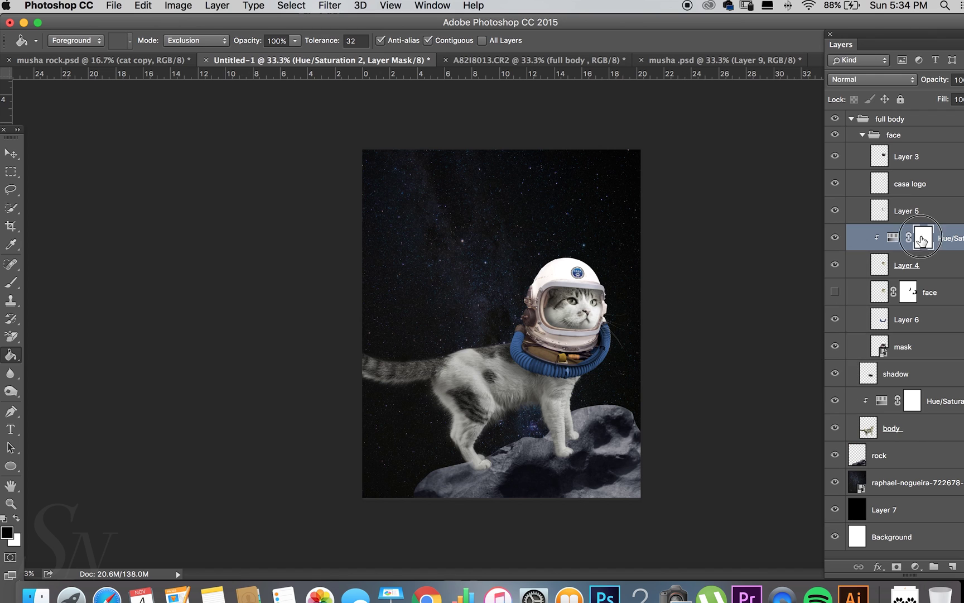
scroll(622, 333, up, 3)
click(10, 283)
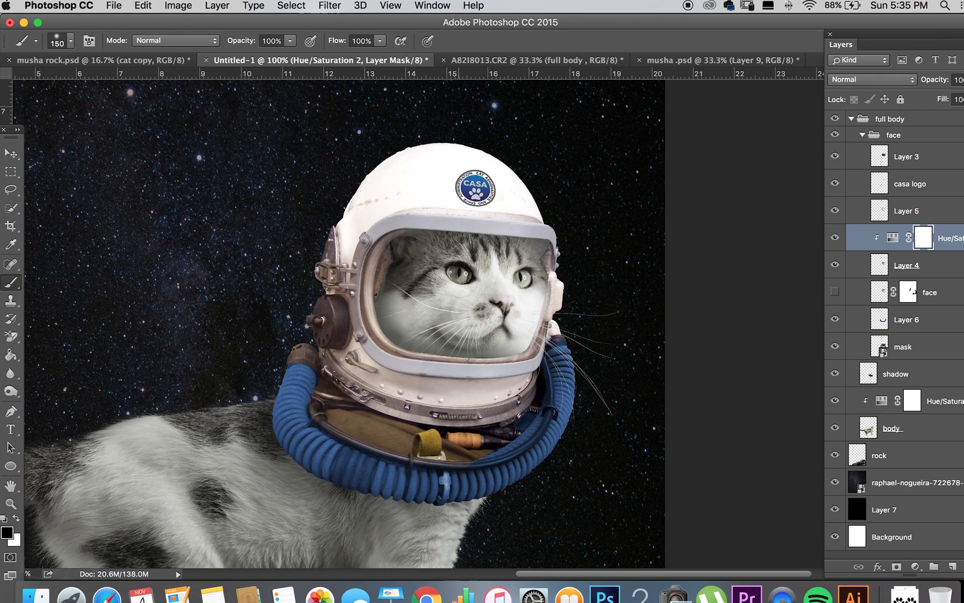
- Paint black at 51% opacity and 59% flow on the Hue/Saturation masks to restore colour like the green eyes
click(258, 54)
click(380, 40)
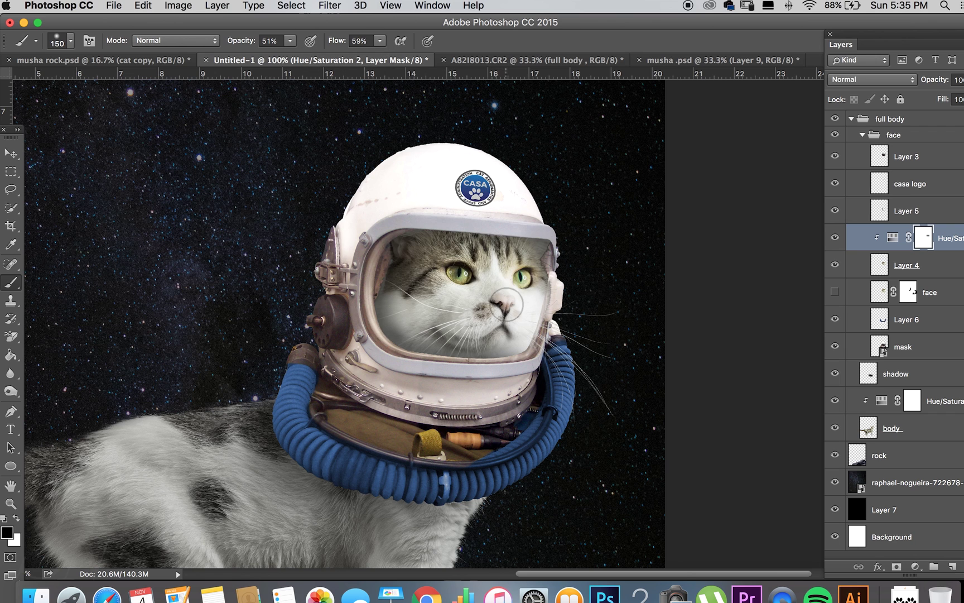
click(891, 400)
key(super+minus)
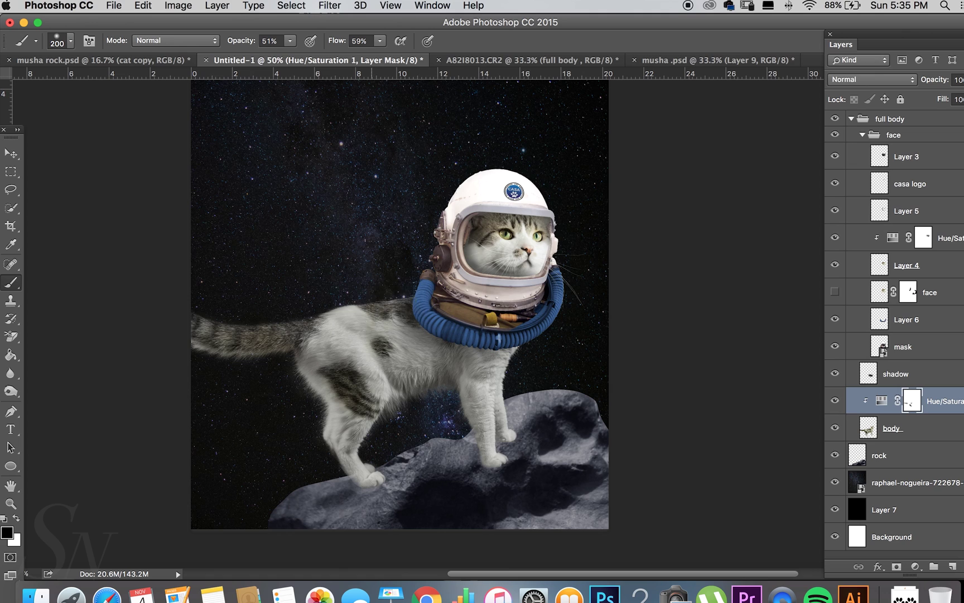
key(super+minus)
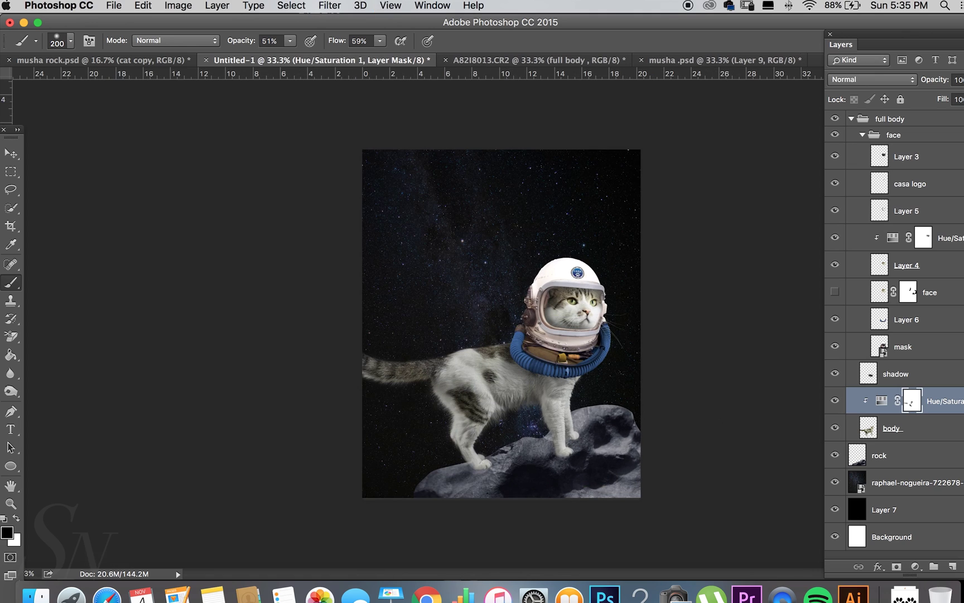
key(super+Tab)
click(611, 215)
- Search Google Images for 'space ship' and scroll through the results
key(space)
key(space)
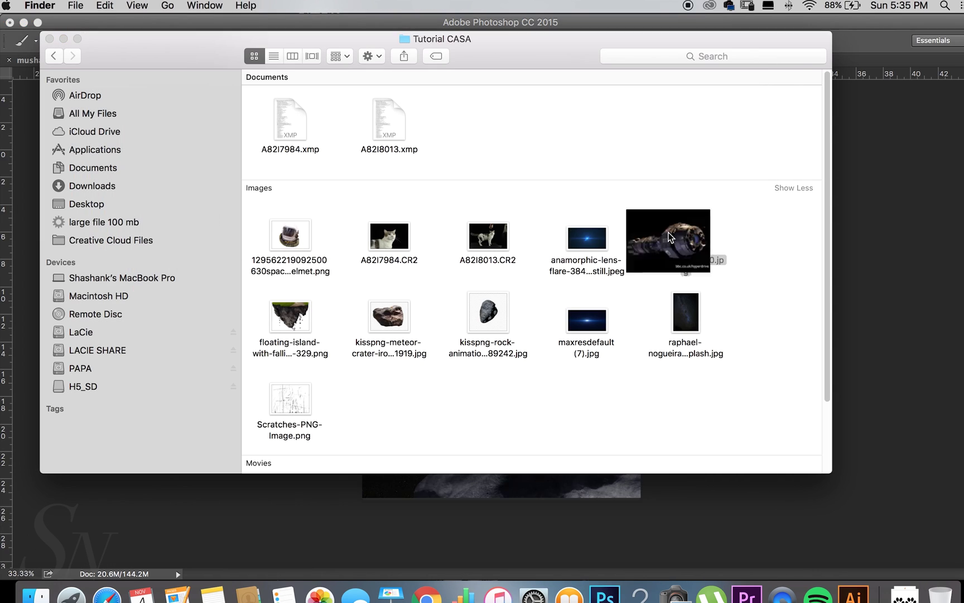
click(427, 595)
scroll(487, 243, up, 5)
drag(189, 100, 3, 95)
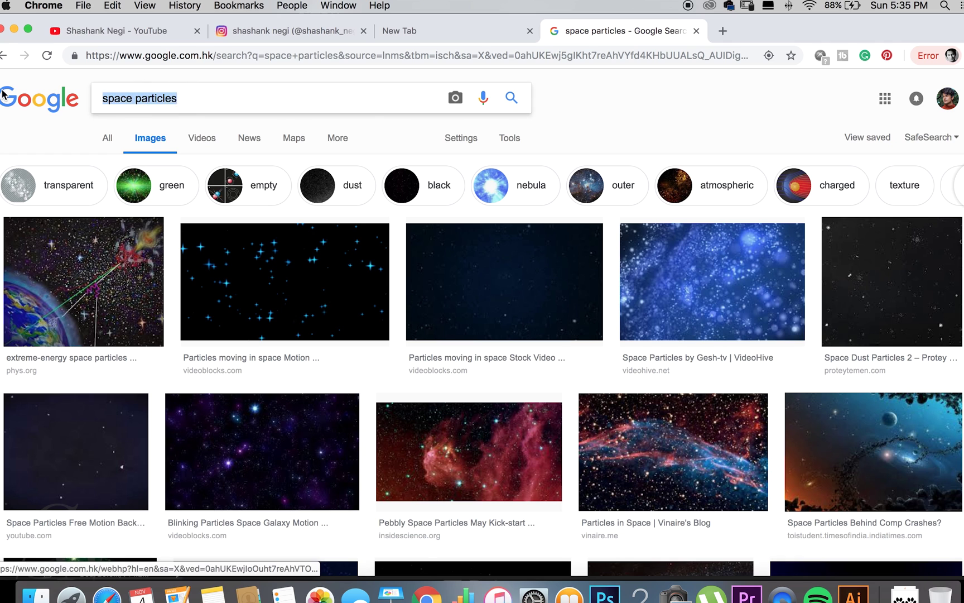
text(space ship)
key(Return)
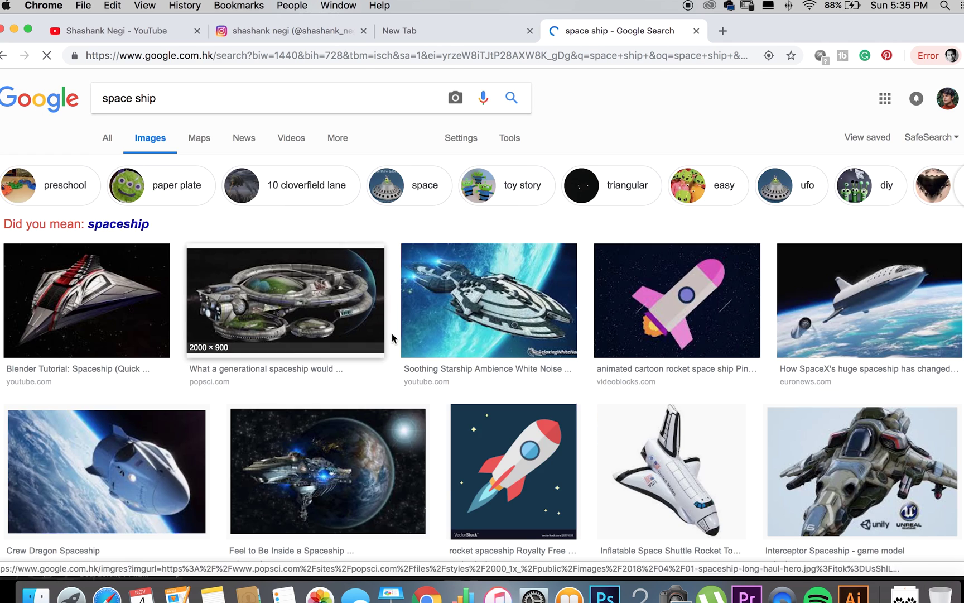
scroll(490, 333, down, 3)
scroll(490, 334, down, 2)
scroll(489, 332, down, 2)
scroll(490, 332, down, 5)
scroll(490, 334, down, 2)
- Place the spaceship image into the document and resize it
click(14, 29)
key(Return)
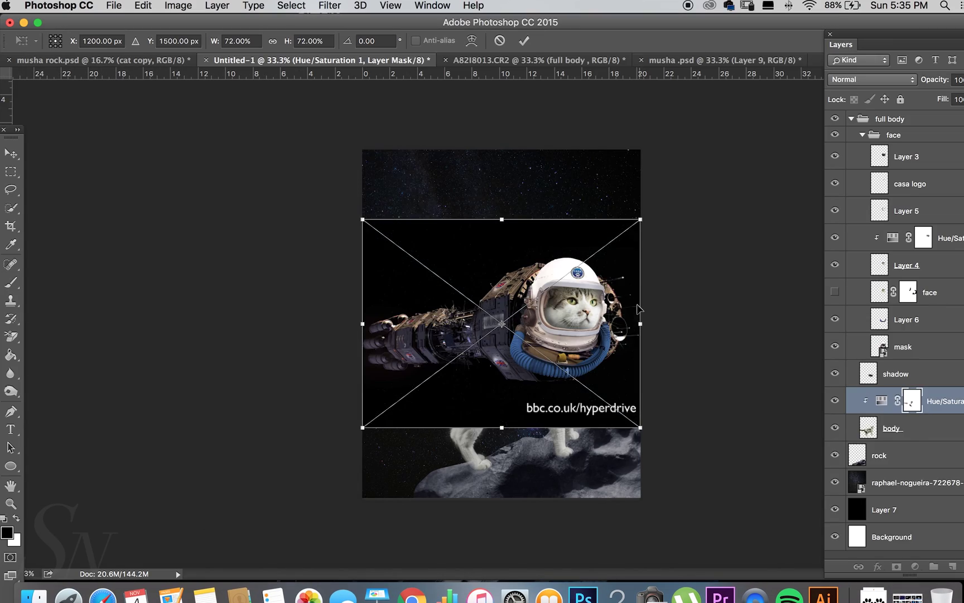
mouse_move(598, 161)
mouse_down()
mouse_move(459, 248)
mouse_move(508, 179)
mouse_up()
key(Return)
key(super+1)
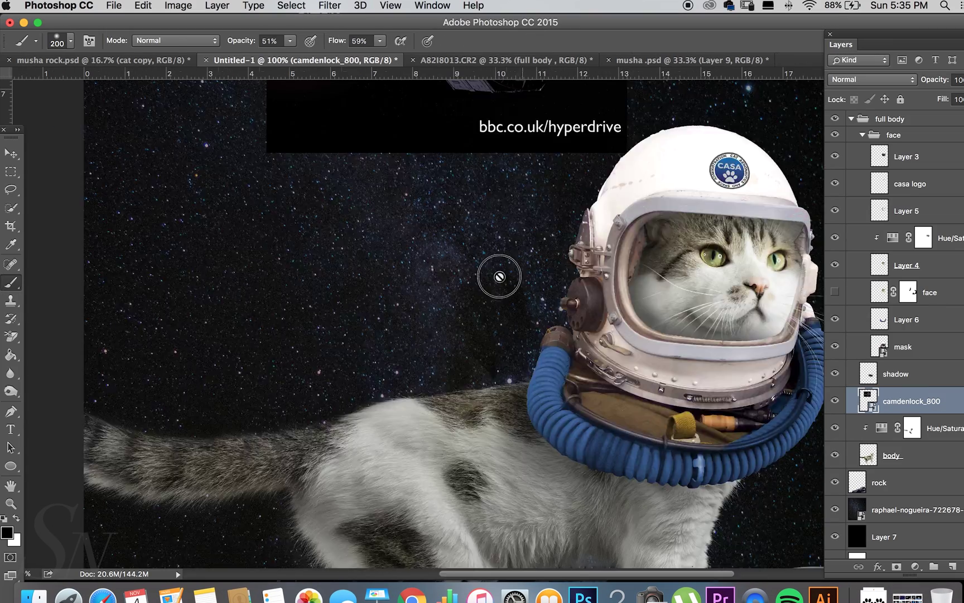
scroll(391, 279, up, 3)
- Rasterize the spaceship layer, move it to the top, and name it 'ship'
key(shift+e)
click(332, 342)
key(Return)
drag(872, 406, 903, 118)
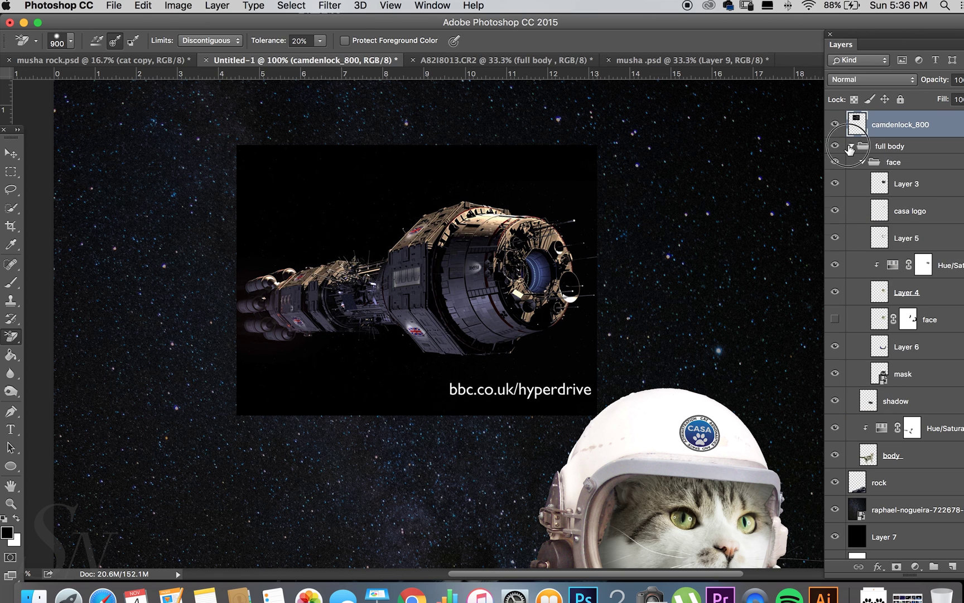
click(851, 145)
text(ip)
key(Return)
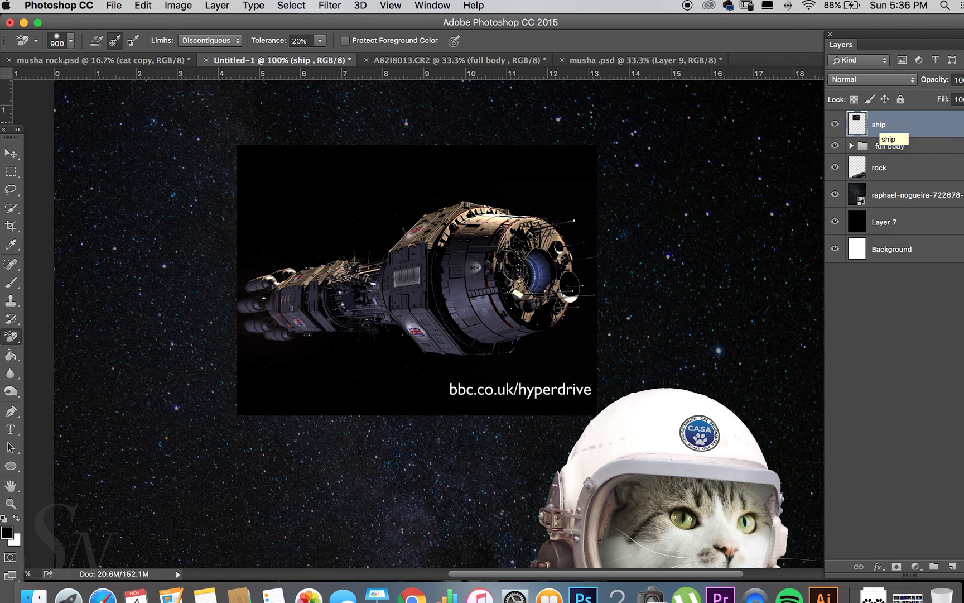
- Erase the ship's black backdrop and cut the ship onto its own layer named 'ship'
mouse_move(435, 376)
mouse_down()
mouse_move(248, 446)
mouse_move(216, 299)
mouse_move(458, 355)
mouse_up()
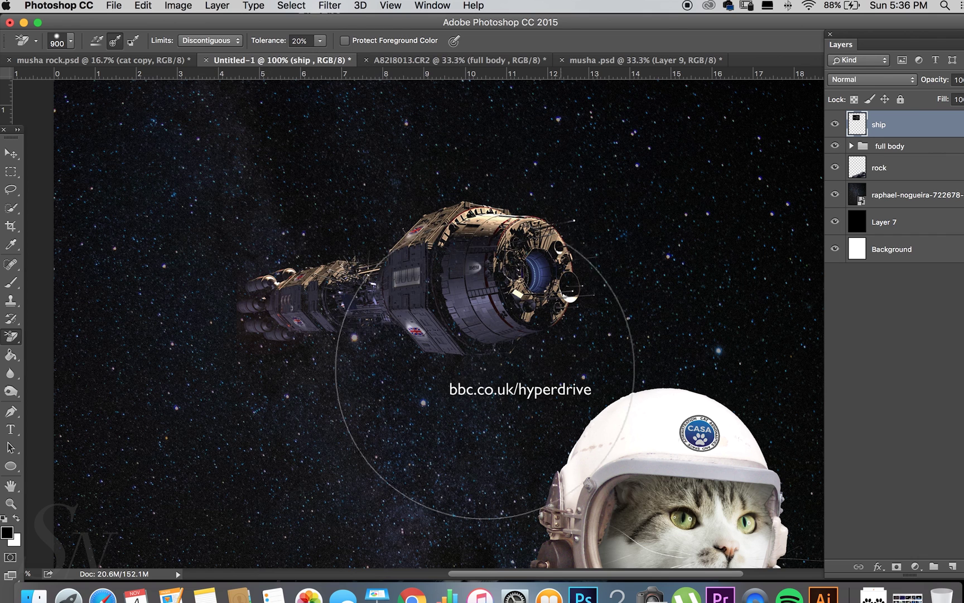
click(9, 190)
drag(226, 301, 235, 335)
key(super+shift+j)
double_click(884, 125)
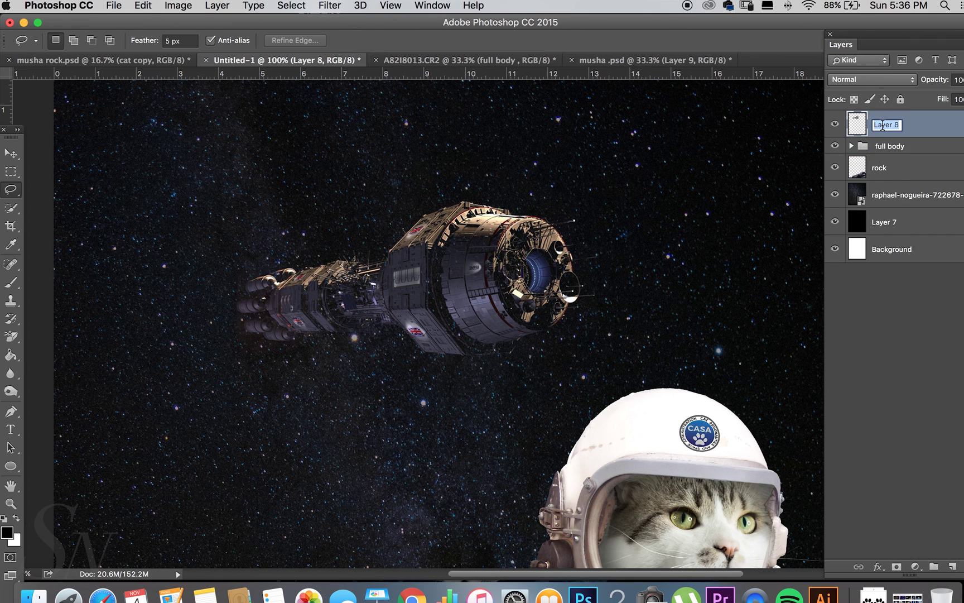
text(ship)
key(Return)
- Shrink the ship and position it in the upper sky above the cat
key(super+t)
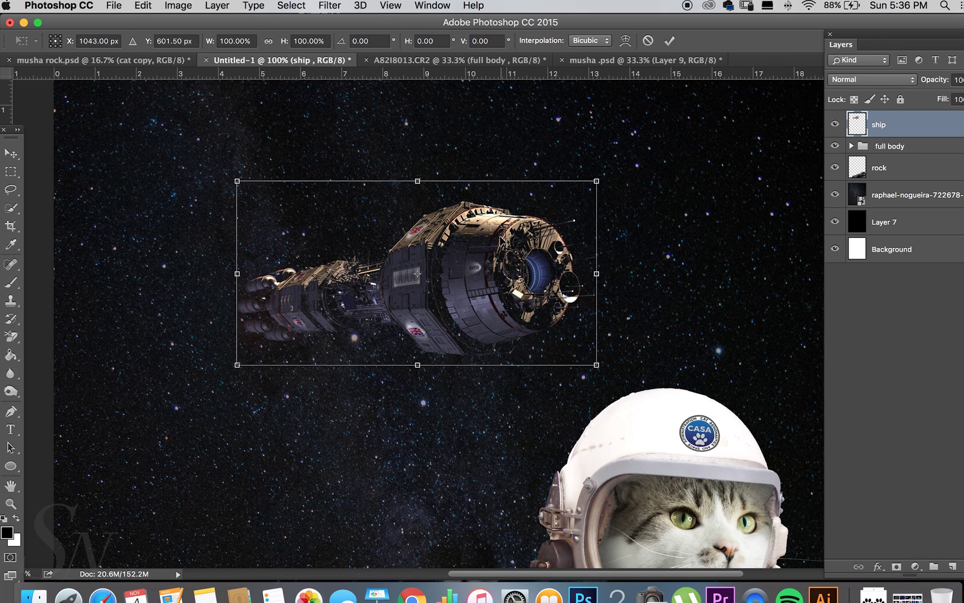
key(super+minus)
drag(553, 301, 491, 291)
key(Return)
key(super+t)
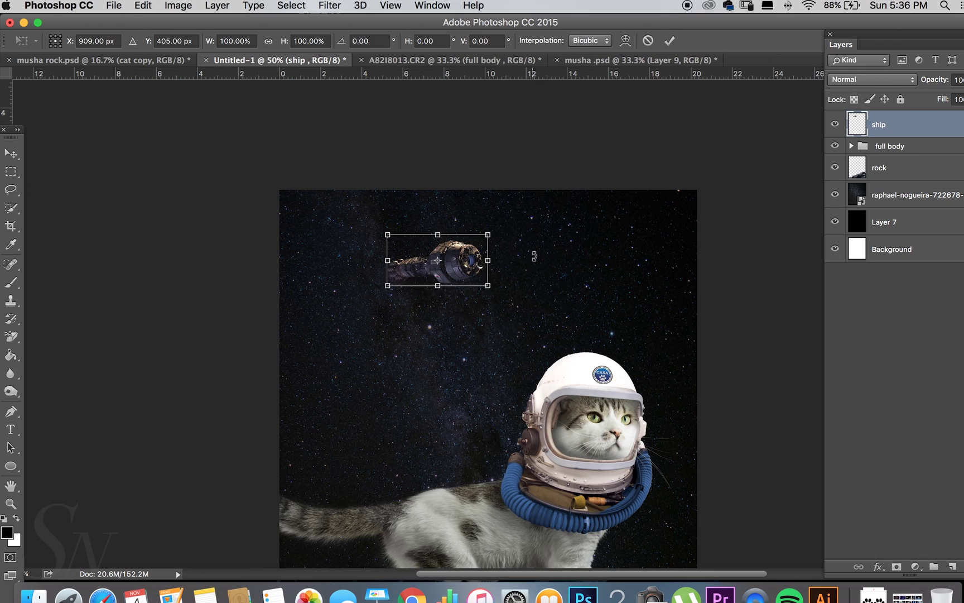
click(34, 595)
drag(601, 256, 488, 324)
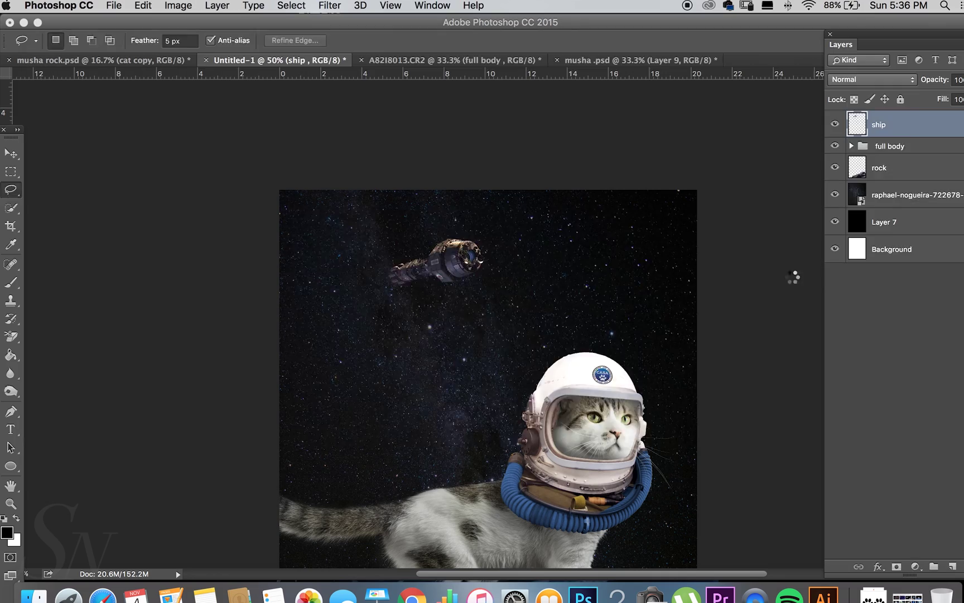
- Set the lens flare layer to Screen and shrink it over the ship
click(870, 79)
click(846, 178)
key(super+t)
drag(710, 208, 527, 204)
key(super+plus)
key(super+plus)
key(super+plus)
key(Return)
- Mask the lens flare's hard edges and shorten its streak right of the ship
key(l)
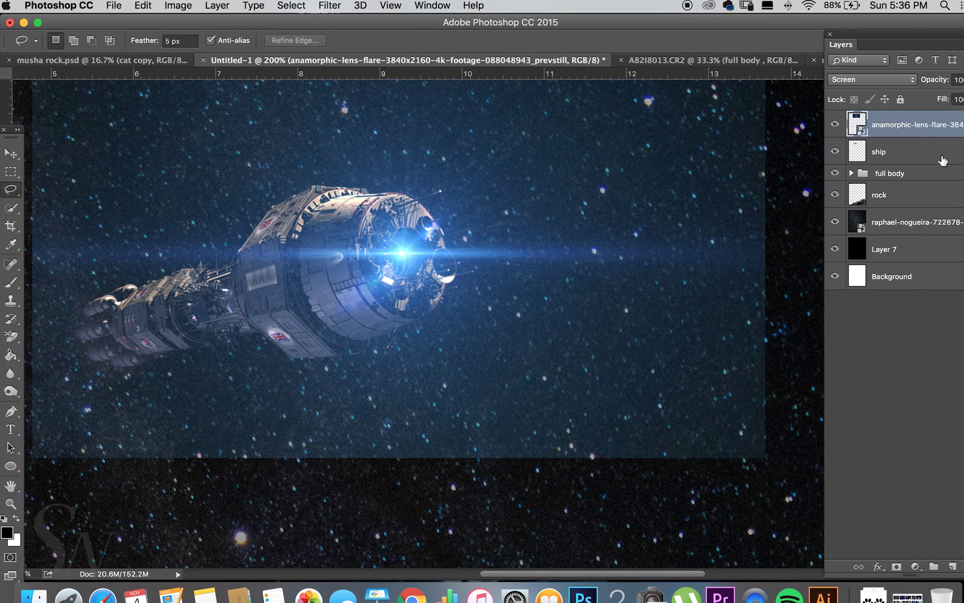
click(894, 566)
click(10, 281)
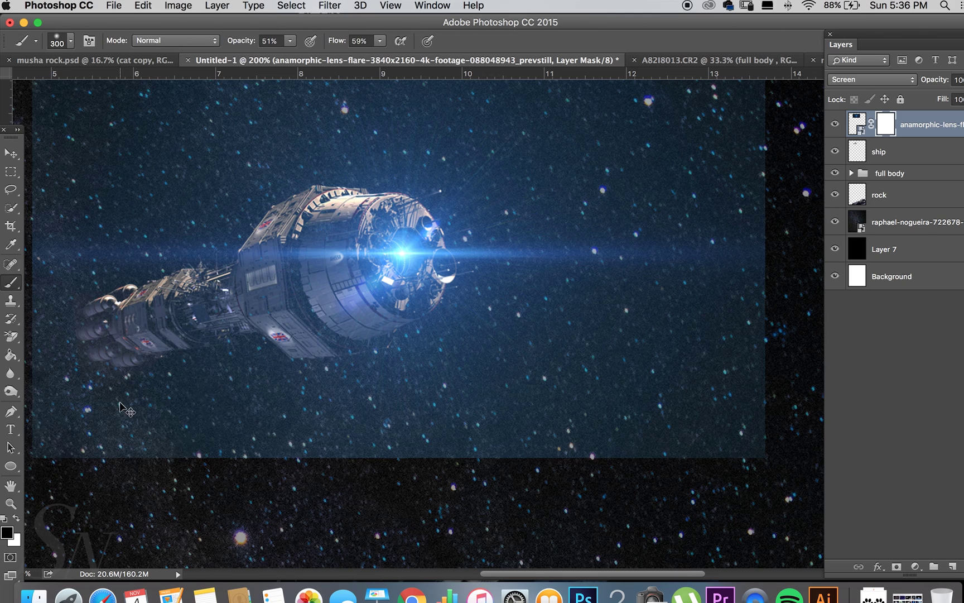
key(super+minus)
click(252, 256)
drag(307, 60, 323, 56)
drag(379, 41, 402, 56)
key(bracketright)
key(bracketright)
mouse_move(506, 280)
mouse_down()
mouse_move(247, 194)
mouse_move(553, 180)
mouse_up()
drag(269, 236, 601, 350)
- Add a new layer above the ship and choose light blue as the painting colour
key(super+shift+n)
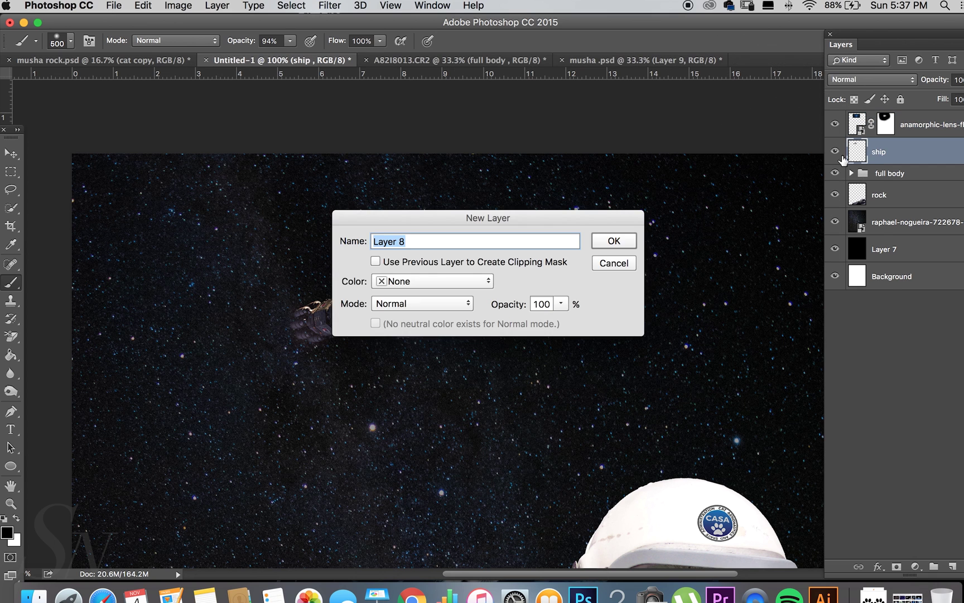
key(Return)
click(7, 532)
drag(457, 107, 815, 135)
drag(857, 255, 857, 244)
click(777, 165)
click(958, 160)
- Paint a light-blue glow on the ship's front and blend it with Overlay
key(b)
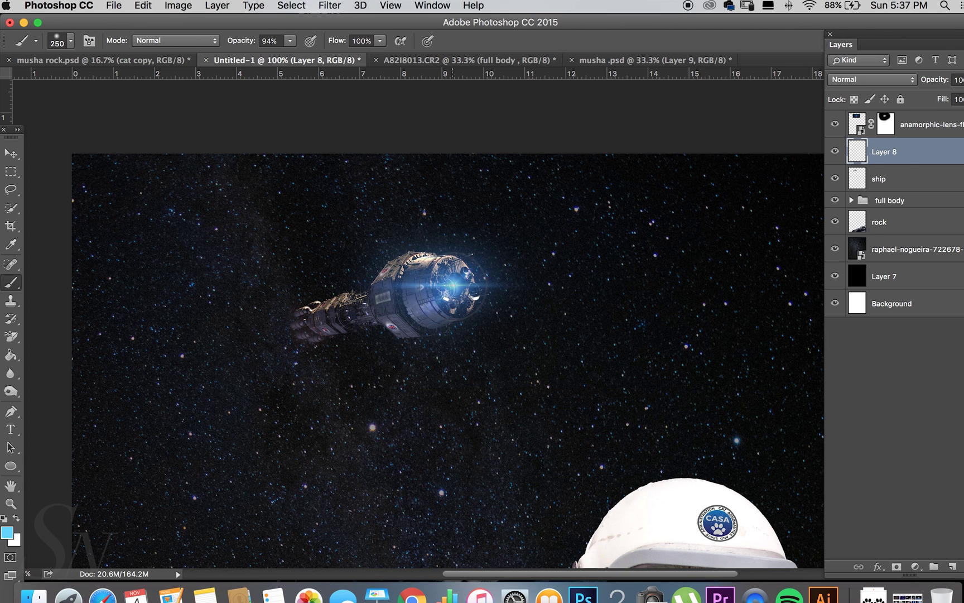
click(452, 287)
click(858, 79)
click(851, 180)
click(870, 79)
click(853, 132)
- Check colour balance on the ship, then group the ship, glow and flare layers
click(880, 189)
click(880, 165)
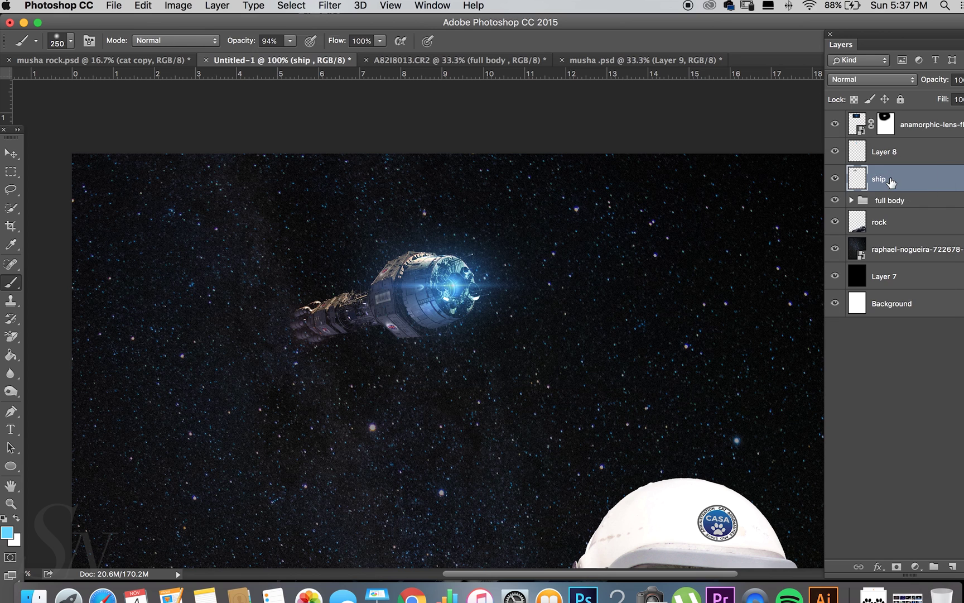
key(ctrl+b)
key(Return)
shift+click(920, 123)
key(ctrl+g)
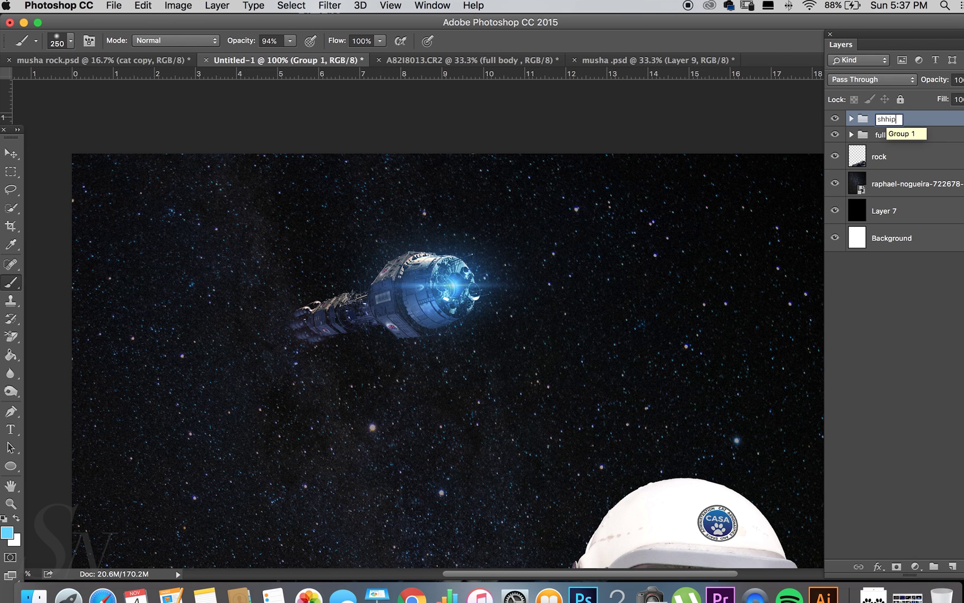
- Name the group 'ship' and add a smaller duplicate ship below the first
key(Return)
key(ctrl+minus)
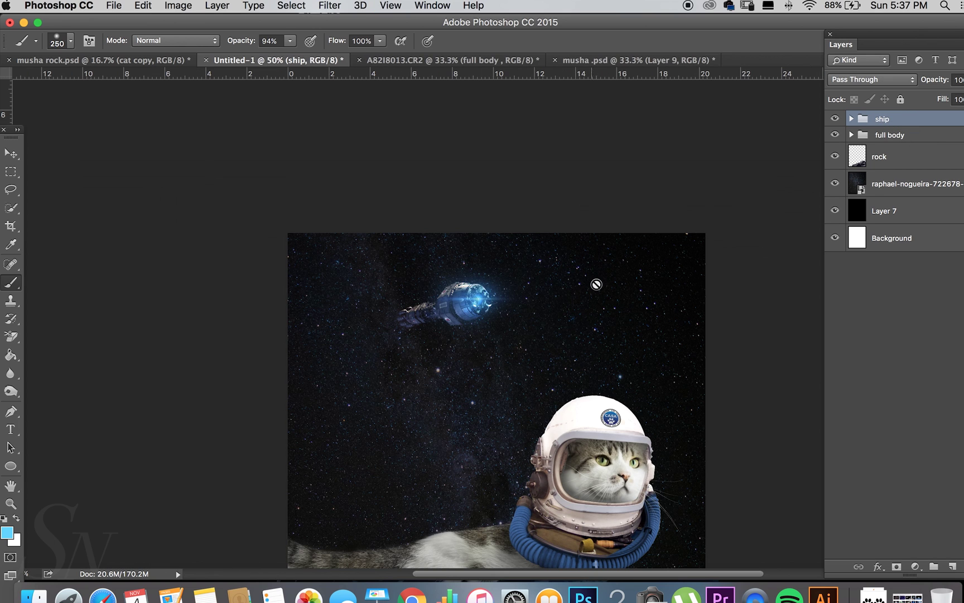
key(ctrl+j)
key(ctrl+t)
drag(514, 308, 482, 316)
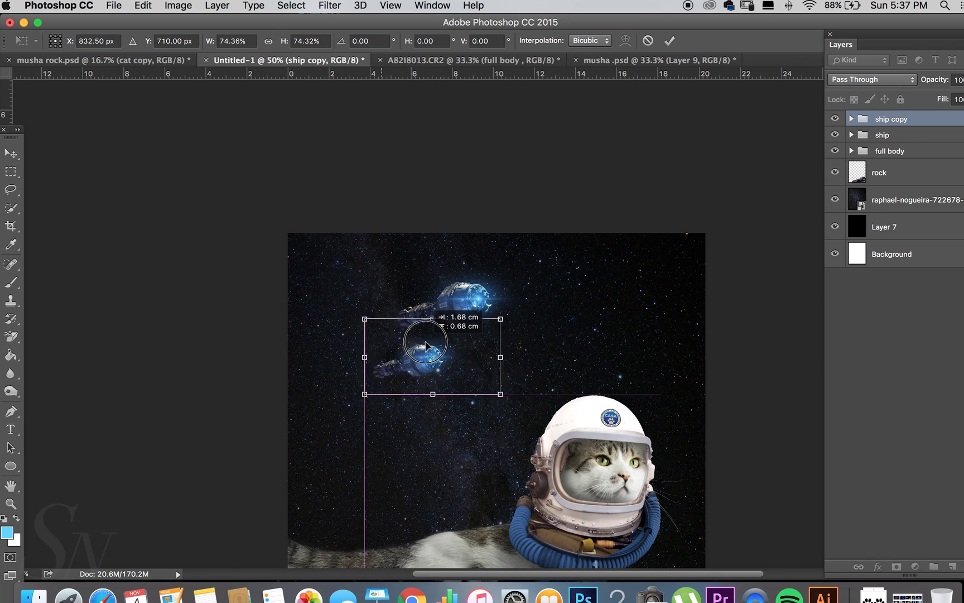
key(Return)
- Add a third, smaller ship copy moved to the upper left
key(ctrl+j)
key(ctrl+t)
key(Return)
key(b)
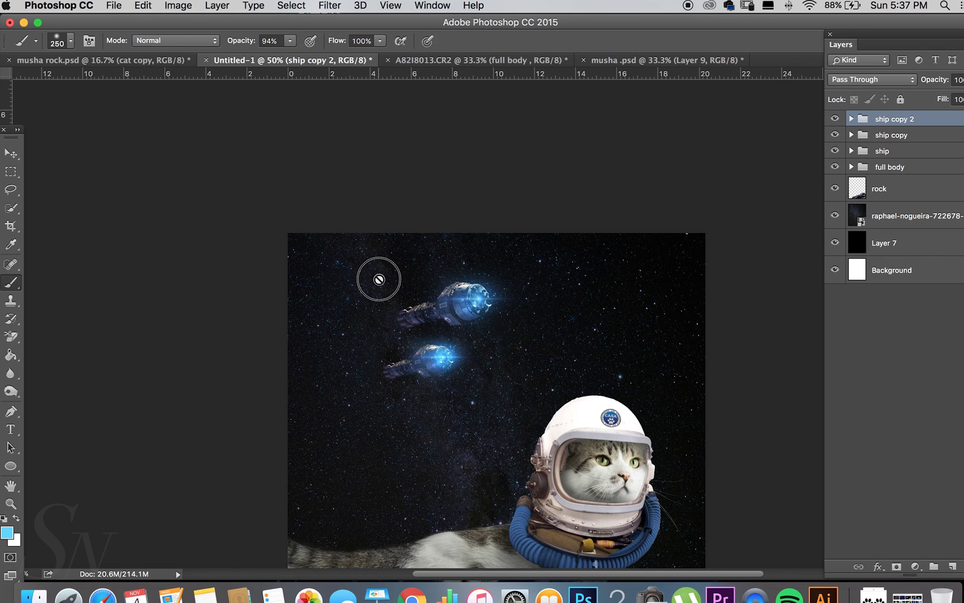
click(4, 152)
key(ctrl+t)
drag(446, 305, 383, 280)
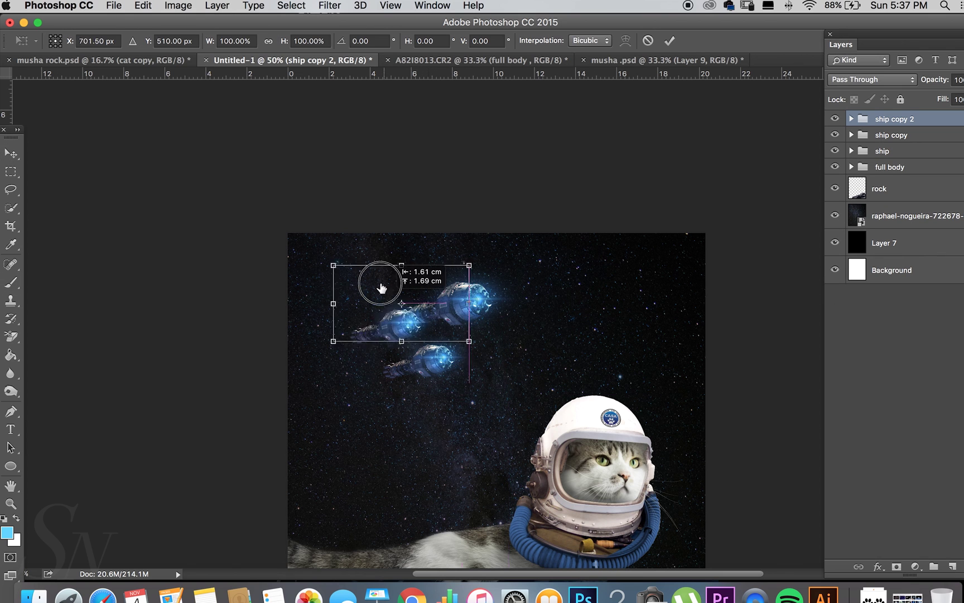
drag(463, 323, 368, 299)
key(Return)
- Scroll the Layers panel down and select the rock layer
scroll(786, 366, down, 2)
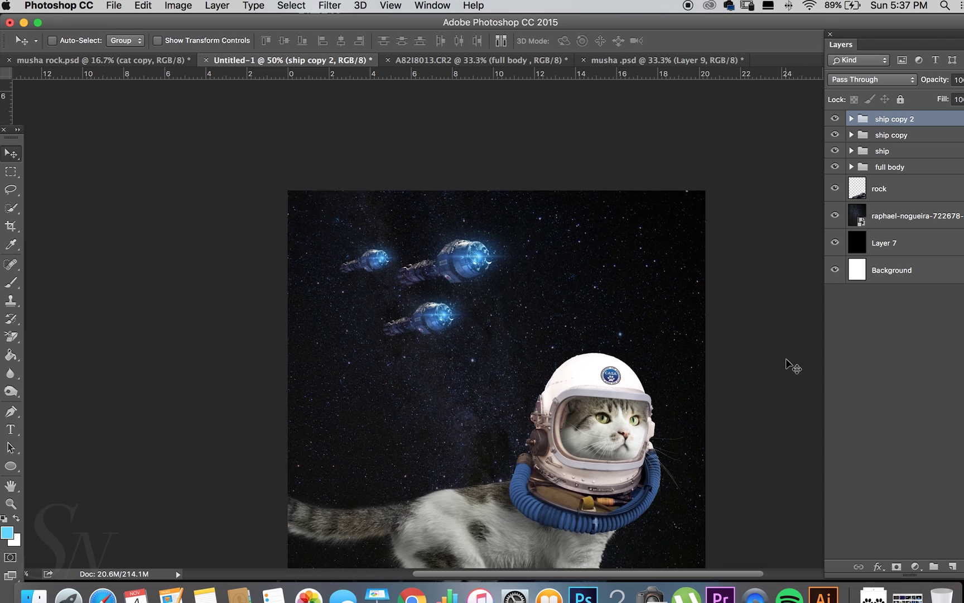
scroll(786, 366, down, 3)
click(892, 188)
- Duplicate the rock, shrink it, rotate it and place it at the upper right
key(ctrl+j)
key(ctrl+t)
drag(558, 502, 527, 180)
drag(714, 134, 462, 302)
drag(399, 357, 648, 164)
mouse_move(580, 103)
mouse_down()
mouse_move(676, 150)
mouse_move(806, 155)
mouse_up()
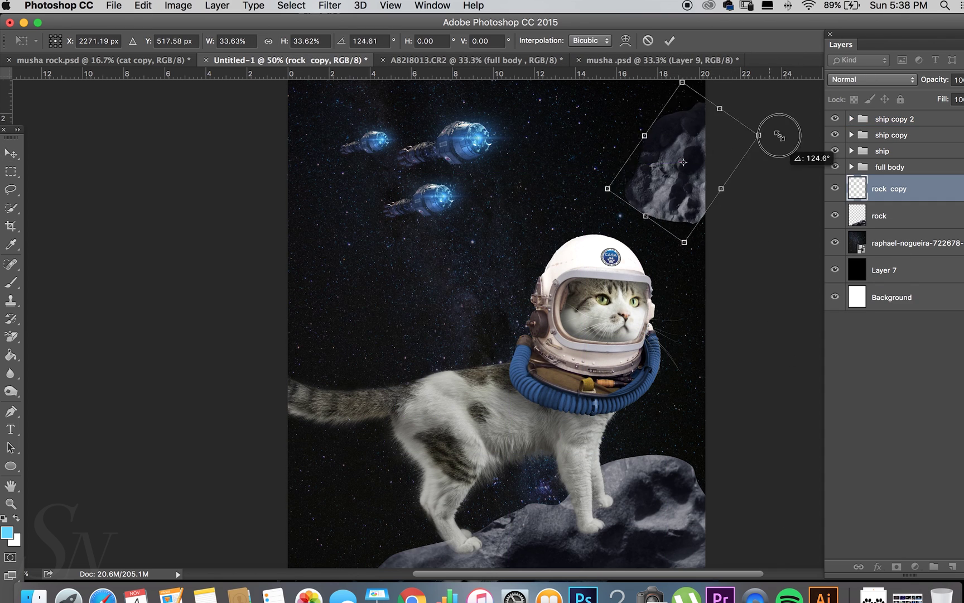
drag(669, 156, 704, 117)
key(Return)
- Add another rock copy shrunk to about two-thirds and rotated roughly 88 degrees
key(ctrl+j)
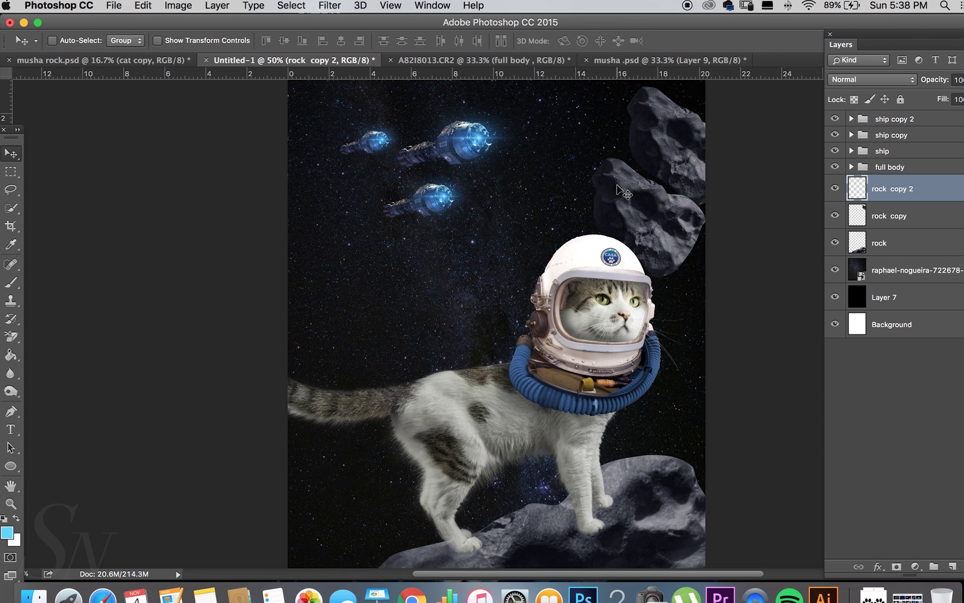
key(ctrl+t)
drag(736, 289, 687, 267)
mouse_move(692, 274)
mouse_down()
mouse_move(664, 261)
mouse_move(667, 215)
mouse_move(704, 233)
mouse_up()
key(Return)
key(ctrl+t)
key(Return)
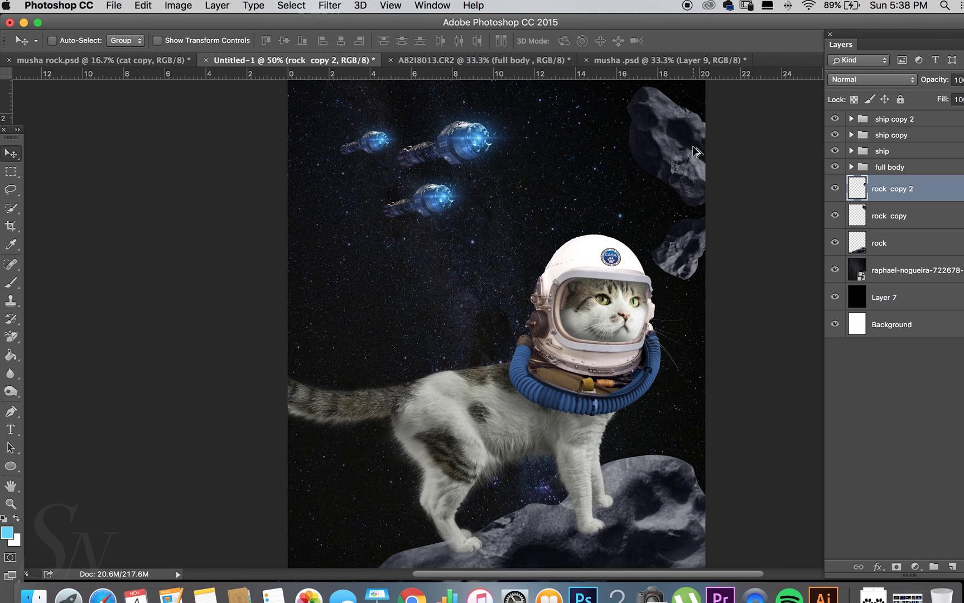
- Place a rock copy on the left side and rotate it
drag(696, 152, 385, 341)
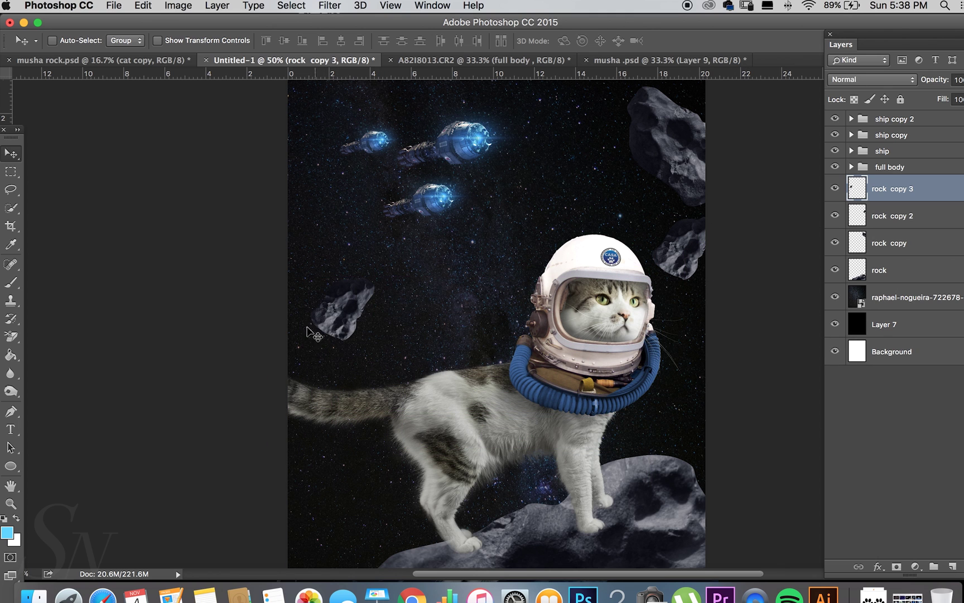
key(ctrl+t)
drag(419, 216, 429, 240)
key(Return)
- Place and resize another rock copy at the upper left
ctrl+click(696, 149)
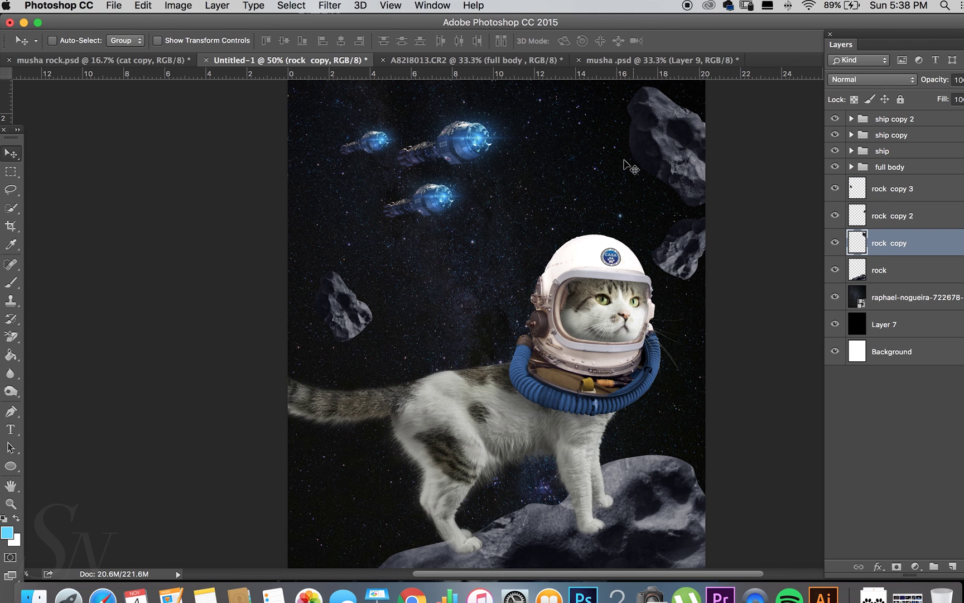
drag(605, 209, 290, 332)
key(ctrl+t)
drag(290, 195, 232, 156)
key(Return)
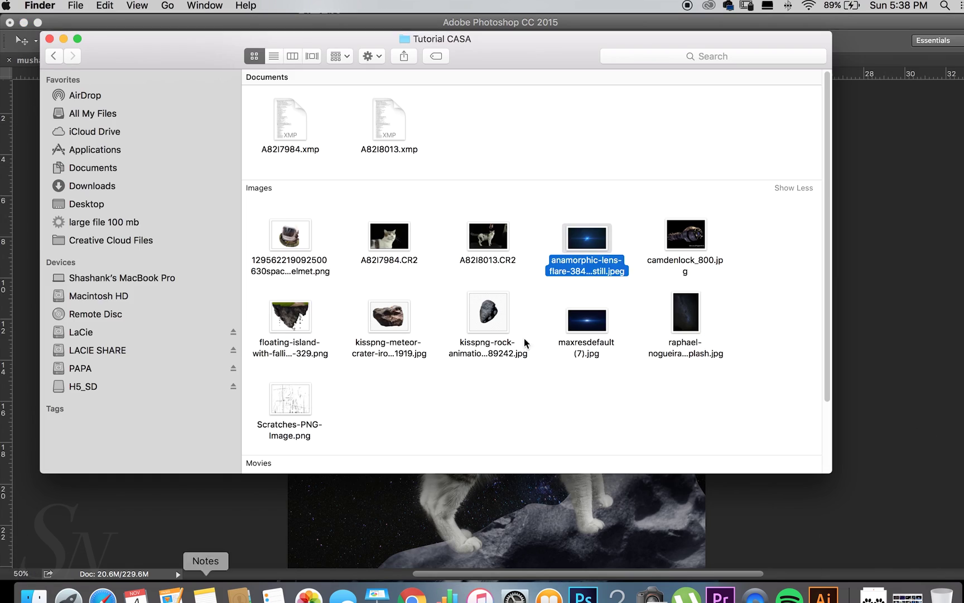
right_click(235, 340)
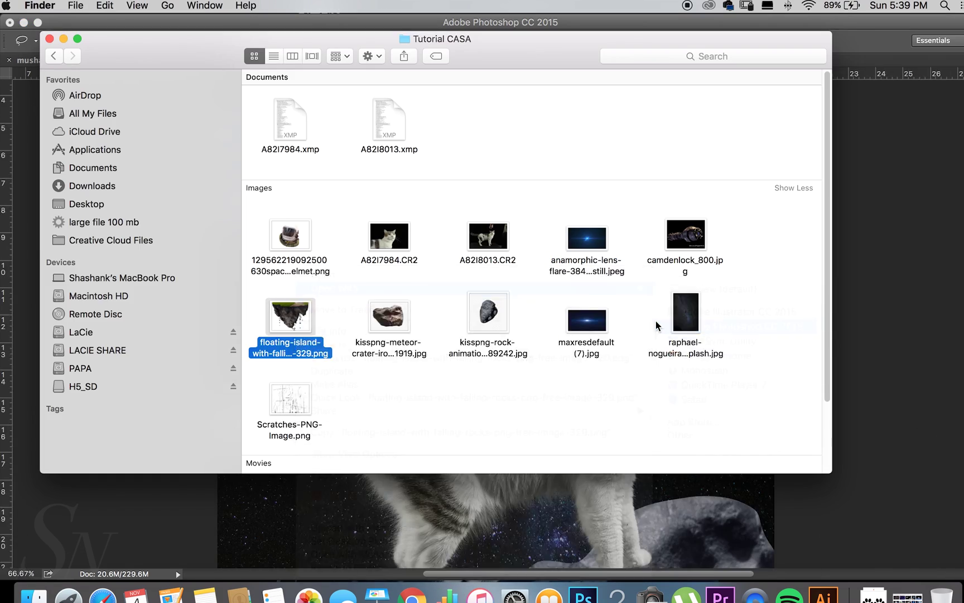
- Open the floating-island image, lasso the falling rocks onto their own layer, hide the original
click(721, 302)
drag(480, 410, 323, 238)
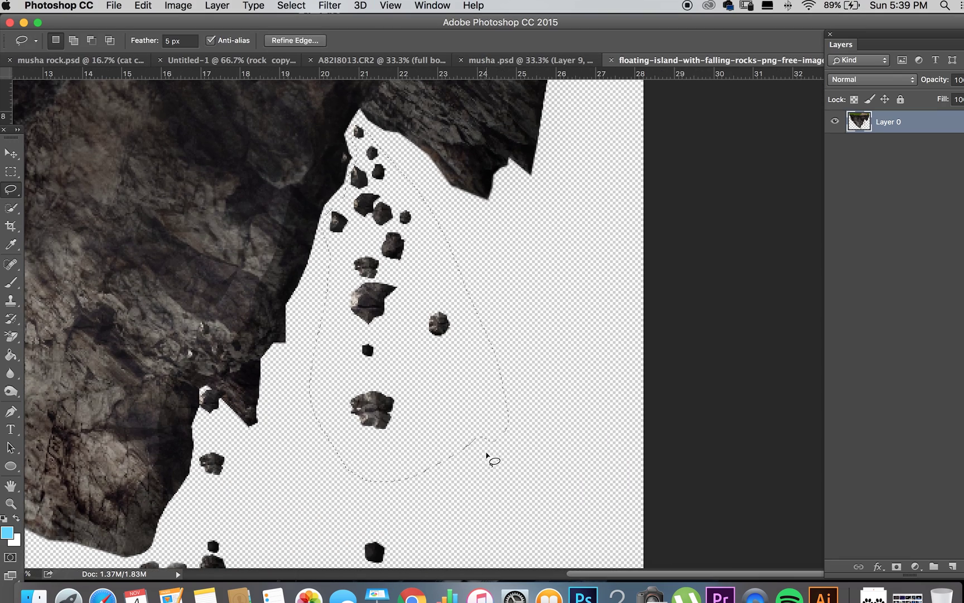
key(ctrl+j)
click(834, 144)
- Erase stray pixels and drag the rocks into the astronaut cat document
right_click(13, 341)
click(56, 333)
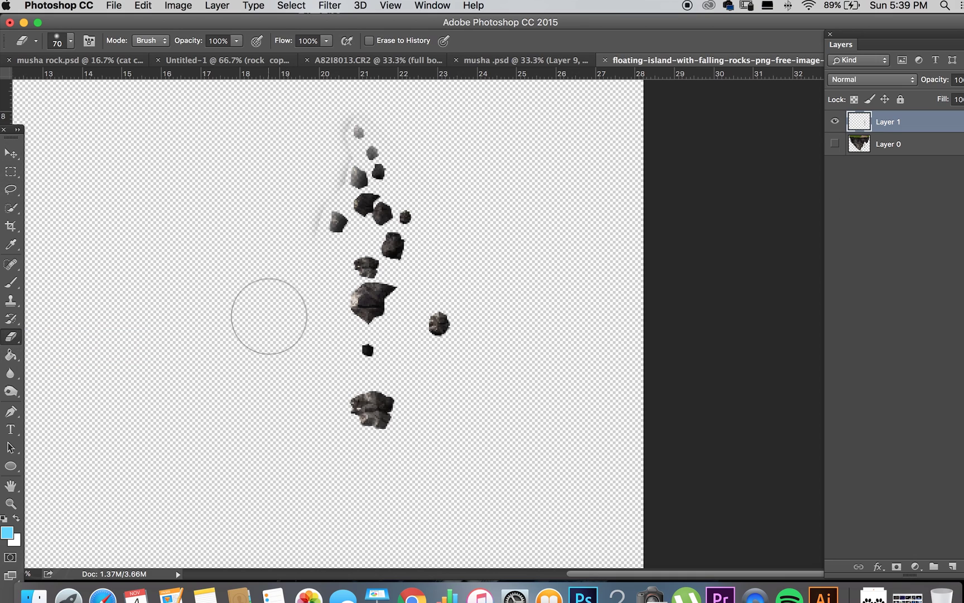
key(ctrl+minus)
key(v)
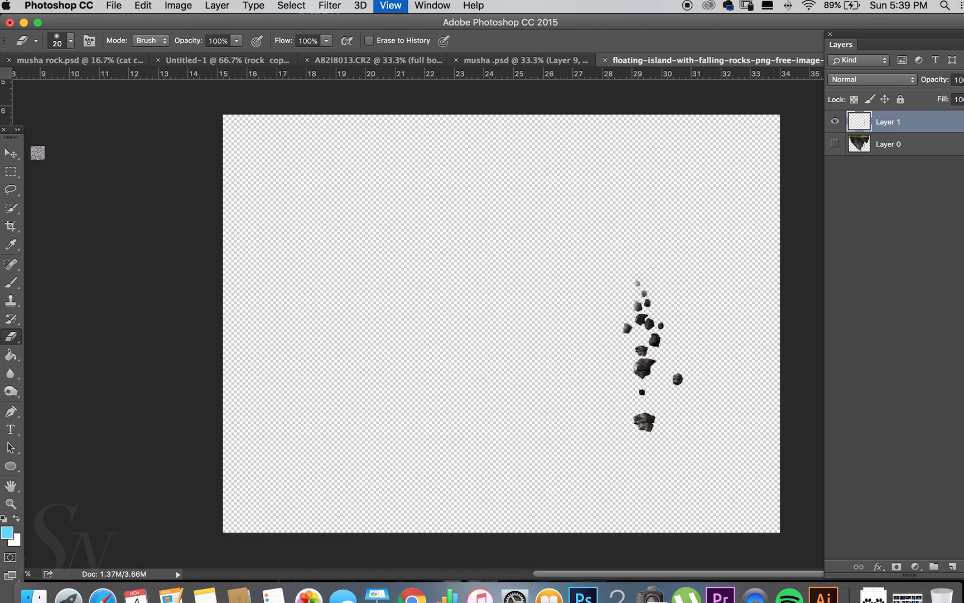
drag(647, 334, 577, 377)
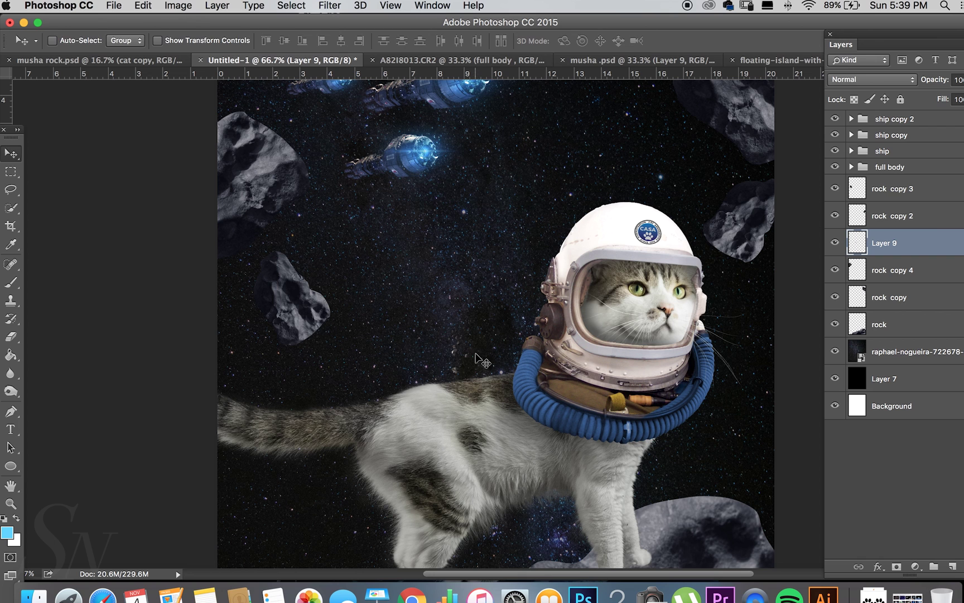
- Enlarge the imported rocks to about 199% and rotate them above the helmet
key(ctrl+t)
mouse_move(495, 323)
mouse_down()
mouse_move(506, 272)
mouse_move(579, 174)
mouse_up()
drag(624, 141, 683, 139)
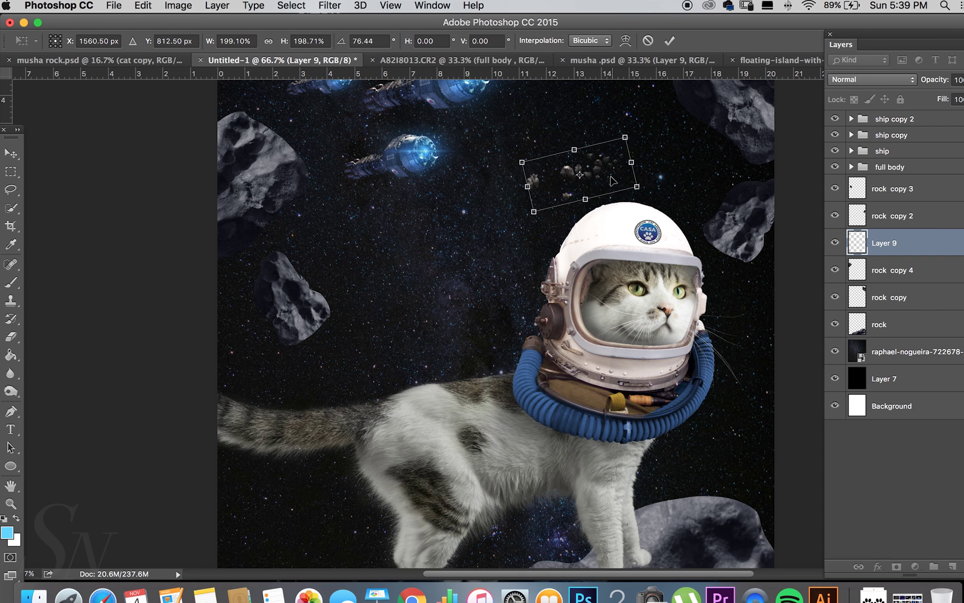
key(Return)
- Desaturate the rocks to Saturation -100 and name the layer 'small rock'
key(ctrl+u)
drag(782, 257, 714, 257)
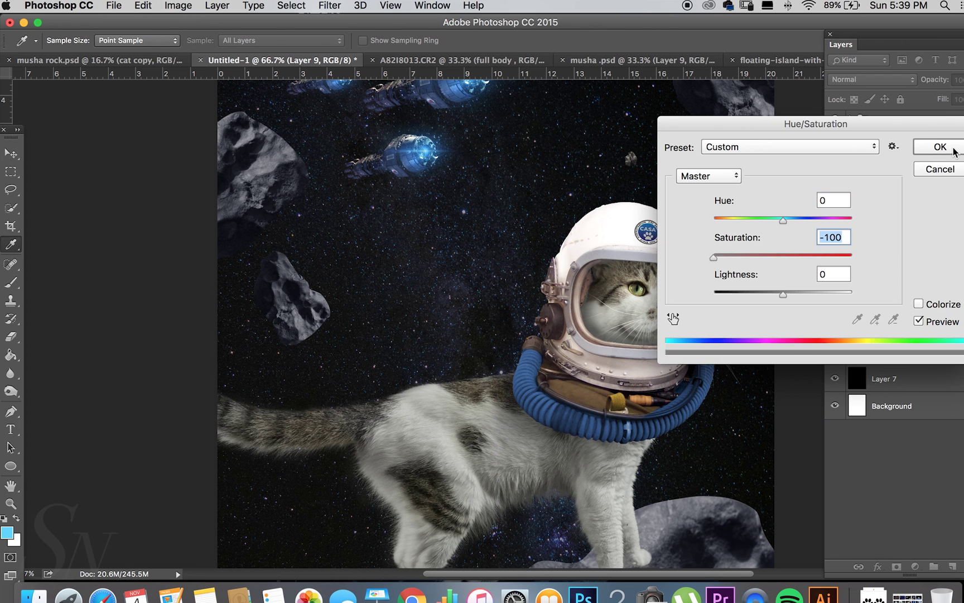
key(Return)
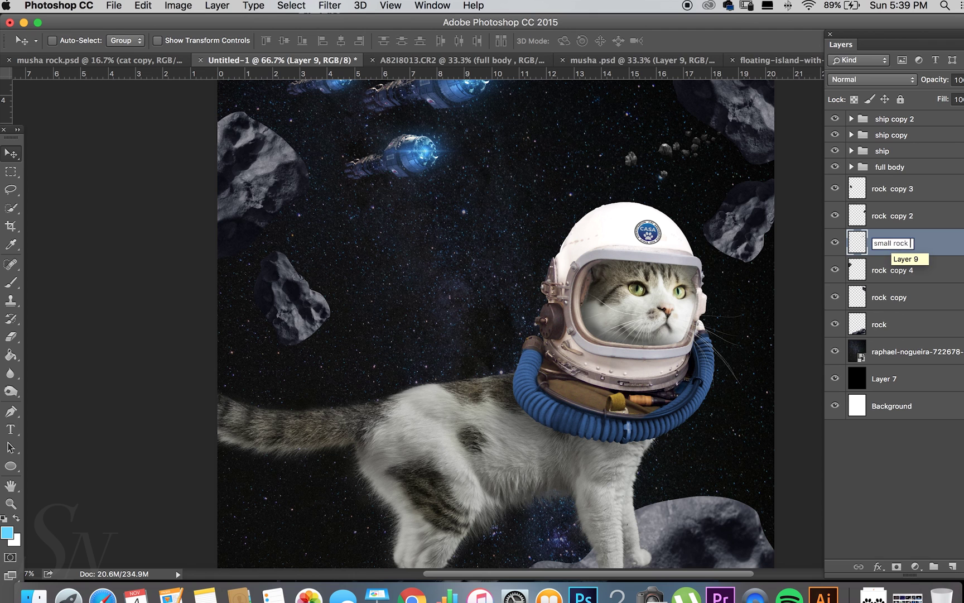
key(Return)
- Duplicate the small rock layer and move the copy to the left side
click(899, 197)
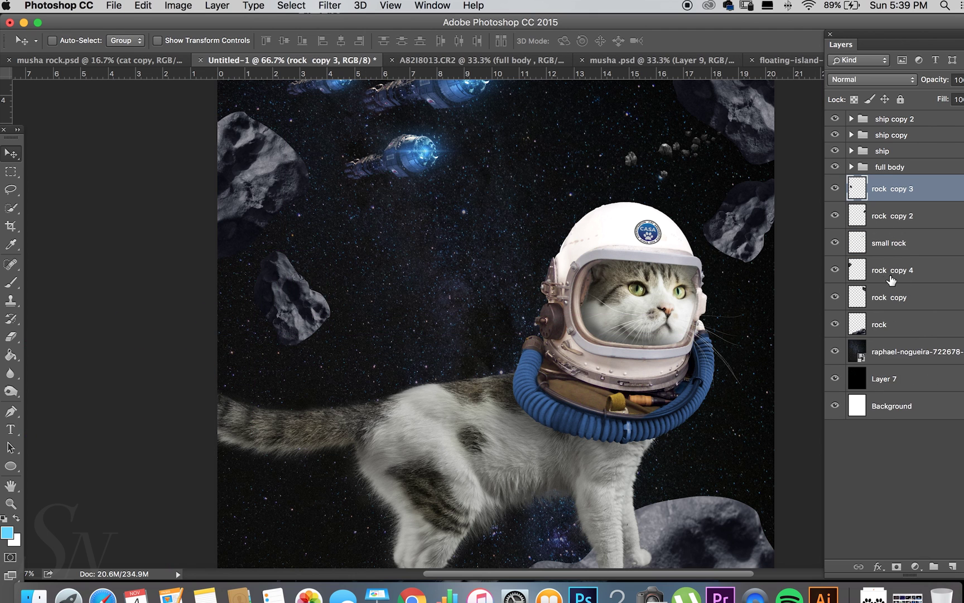
ctrl+click(697, 146)
key(ctrl+j)
key(ctrl+t)
mouse_move(701, 144)
mouse_down()
mouse_move(254, 241)
mouse_move(286, 241)
mouse_up()
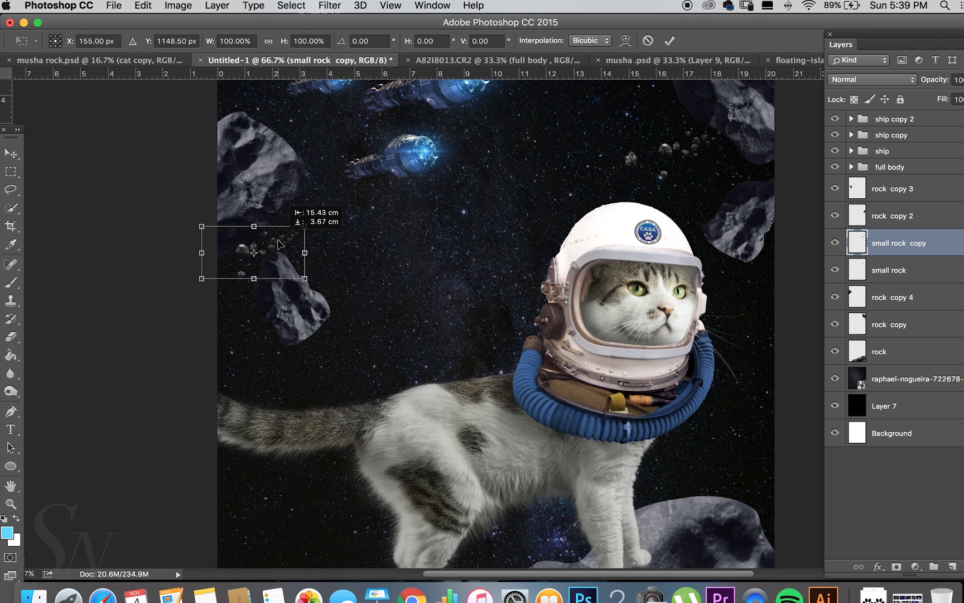
key(Return)
key(ctrl+l)
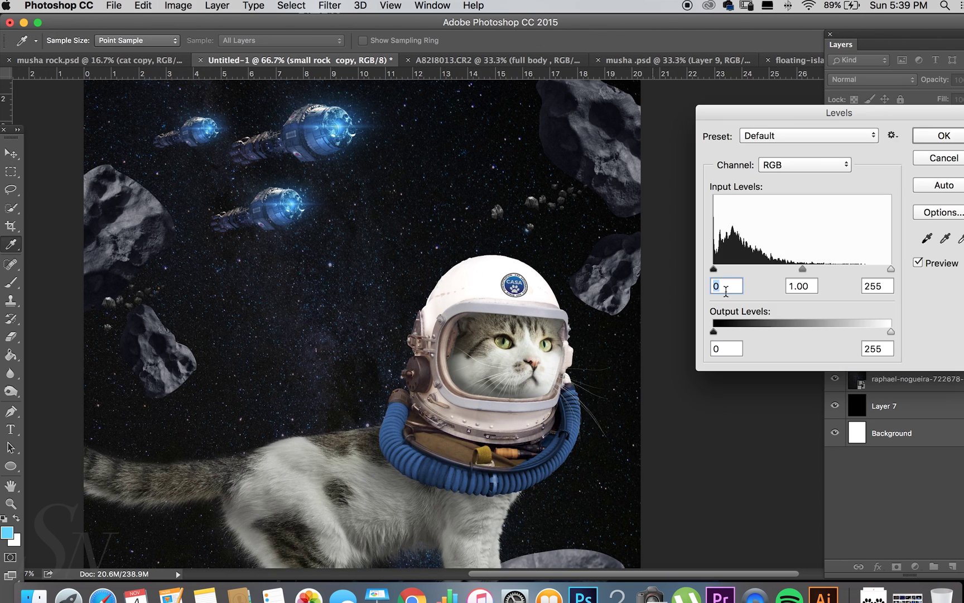
- Open Levels on the small rock layer and dismiss it without changes
key(Return)
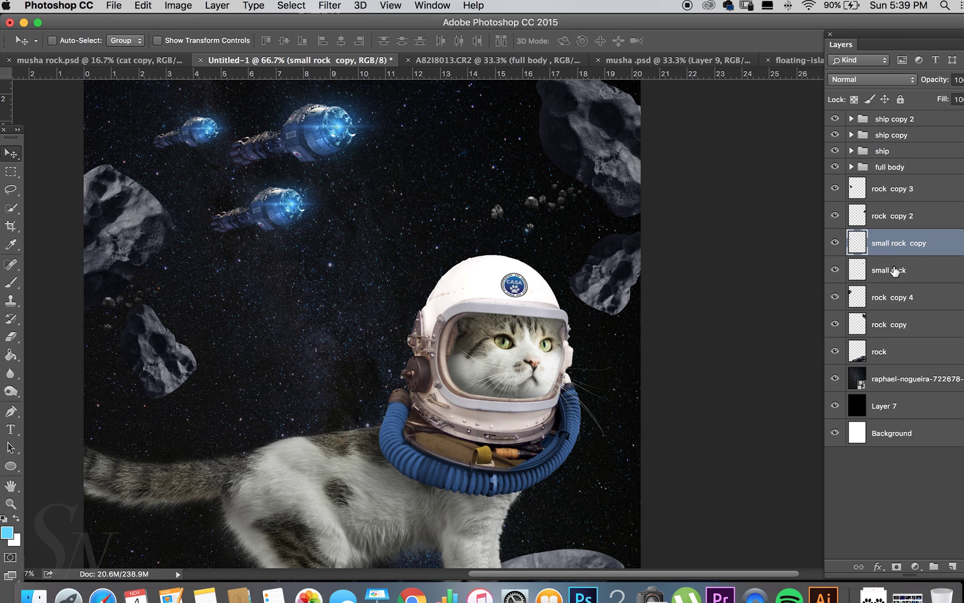
click(894, 271)
key(ctrl+l)
key(Return)
key(ctrl+minus)
key(ctrl+minus)
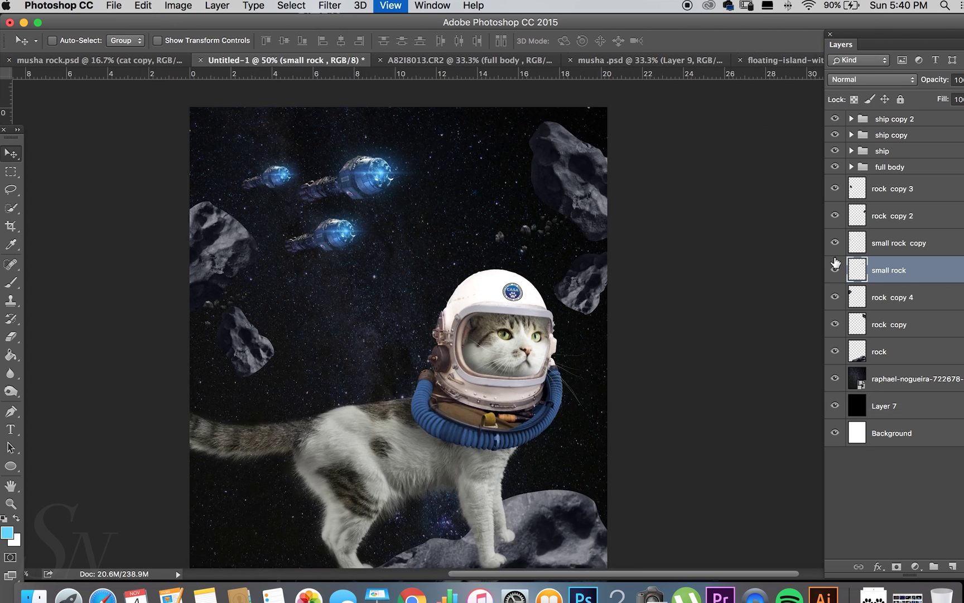
- Duplicate the small rocks and shrink the copy beside the cat's legs
key(ctrl+j)
key(ctrl+t)
mouse_move(586, 226)
mouse_down()
mouse_move(628, 424)
mouse_move(675, 438)
mouse_move(594, 422)
mouse_move(604, 413)
mouse_up()
key(Return)
key(ctrl+t)
drag(575, 432, 556, 434)
key(Return)
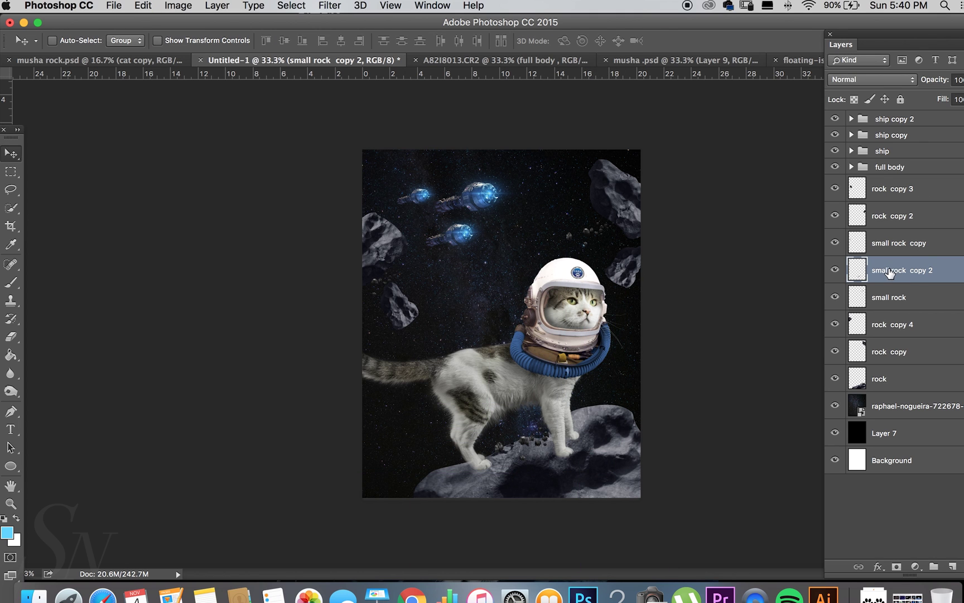
- Duplicate once more and group all rock layers into a group named 'rocks'
key(ctrl+j)
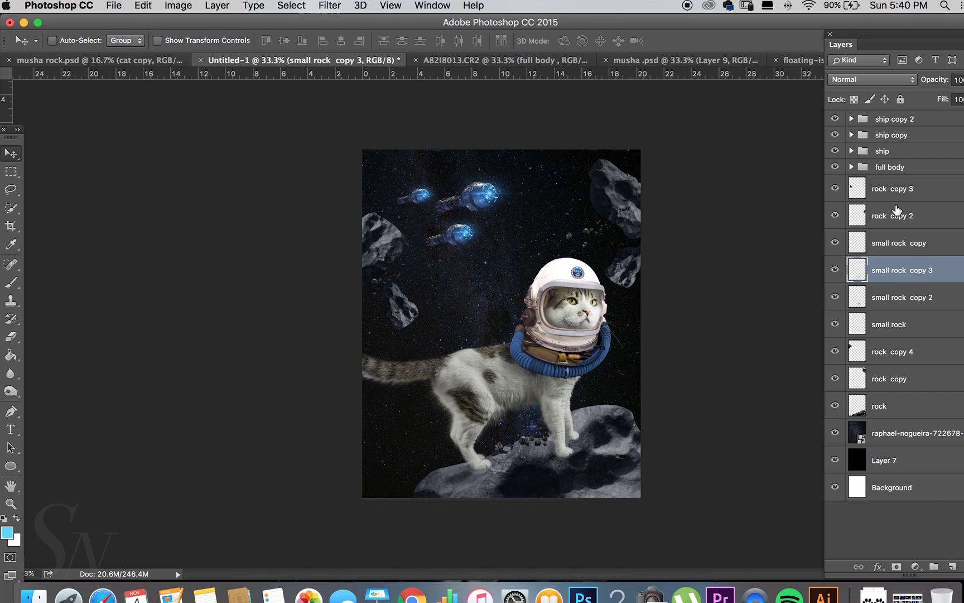
click(893, 189)
shift+click(900, 413)
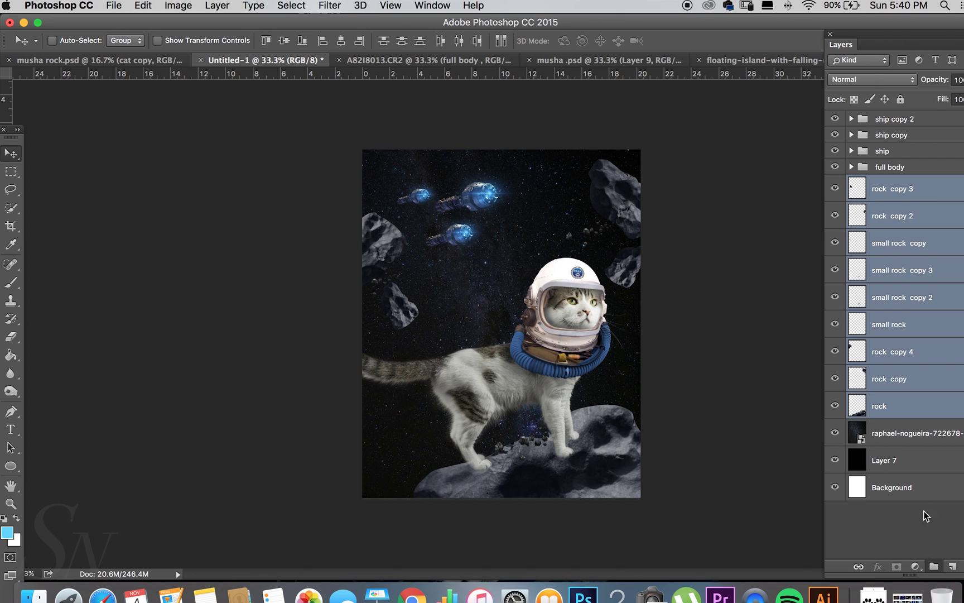
key(ctrl+g)
double_click(879, 184)
text(ocks)
key(Return)
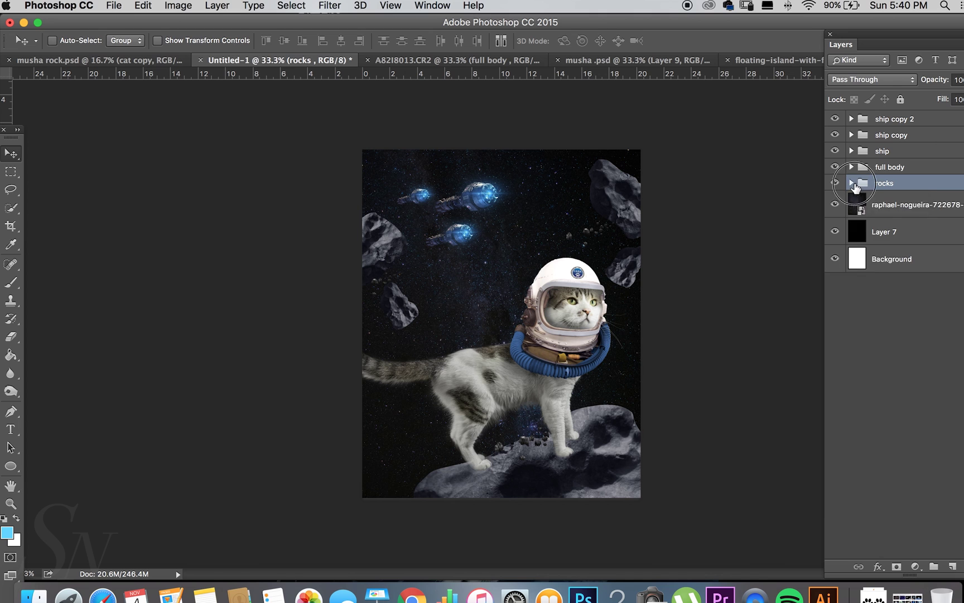
click(851, 183)
click(891, 318)
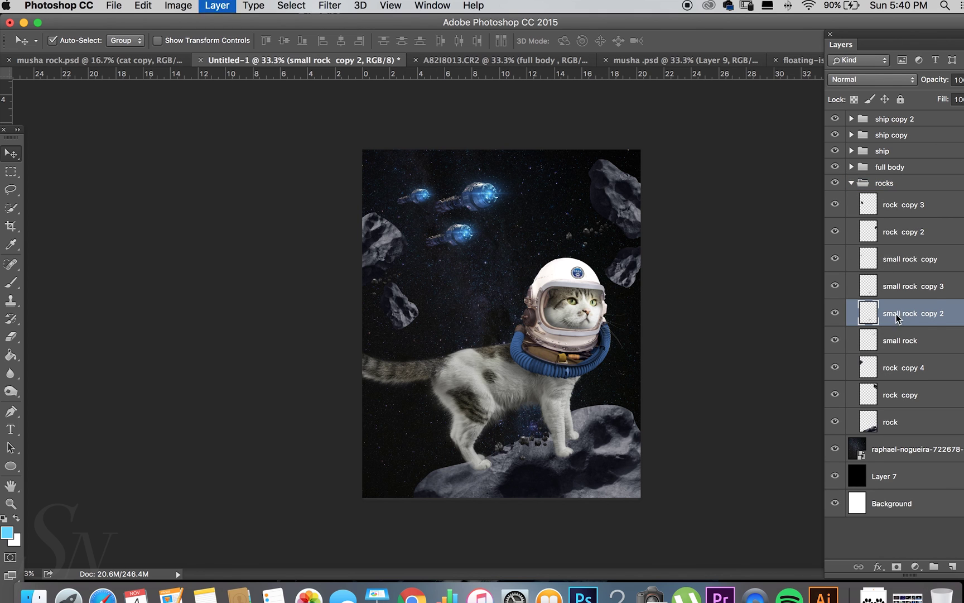
- Duplicate small rock copy 2 to the top of the stack, shrunk and rotated by the feet
key(ctrl+j)
drag(891, 318, 900, 119)
key(ctrl+t)
mouse_move(546, 440)
mouse_down()
mouse_move(610, 394)
mouse_move(609, 404)
mouse_up()
key(ctrl+plus)
key(ctrl+plus)
drag(614, 338, 530, 317)
drag(605, 280, 592, 323)
mouse_move(440, 328)
mouse_down()
mouse_move(456, 316)
mouse_move(569, 339)
mouse_up()
key(Return)
- Place a copy of the cluster at the lower left and remove the extra small rock copy 4
alt+drag(470, 341, 234, 455)
shift+click(901, 156)
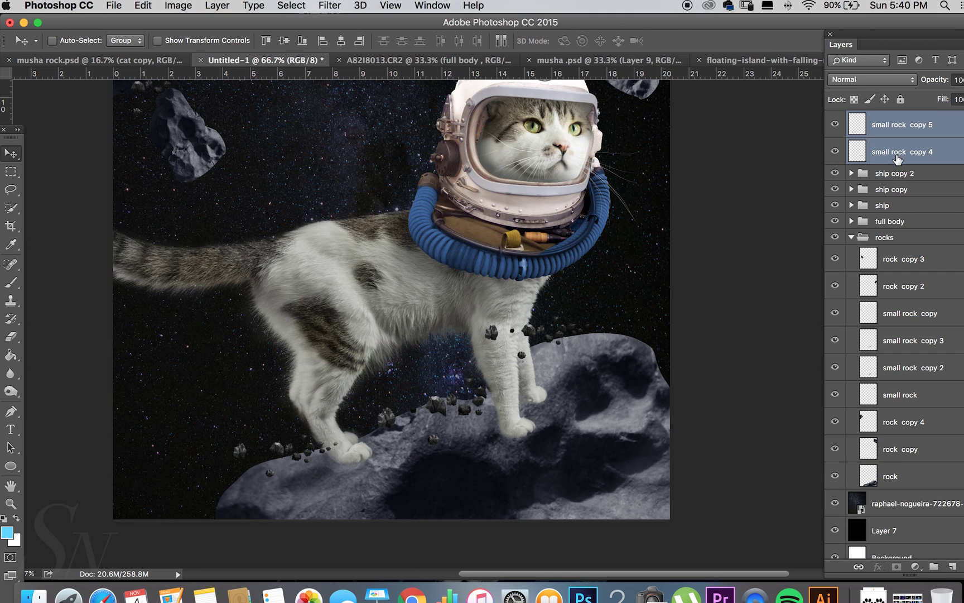
key(ctrl+e)
click(341, 6)
mouse_move(336, 170)
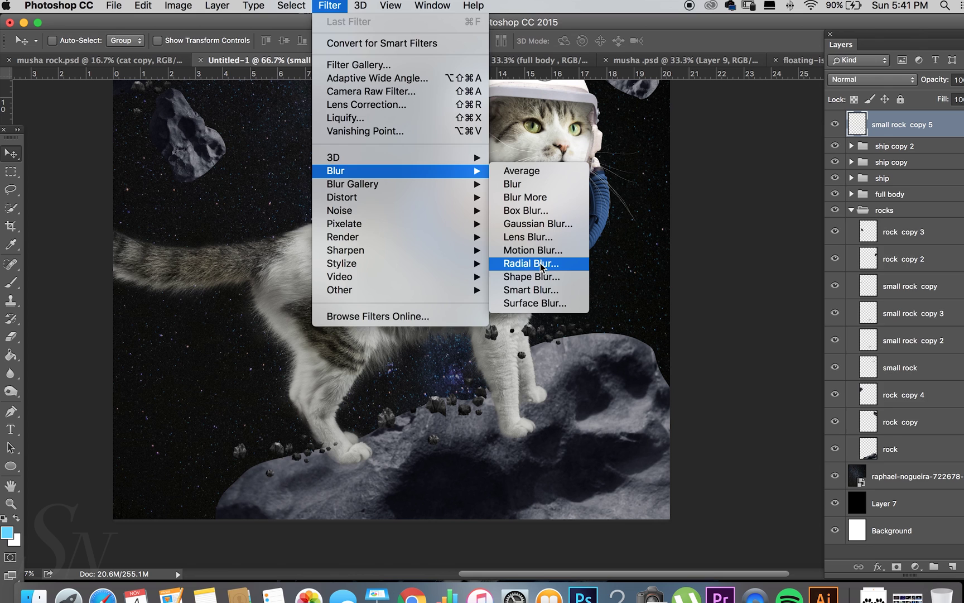
- Apply a 24-pixel Motion Blur to the foreground debris layer small rock copy 5
click(536, 250)
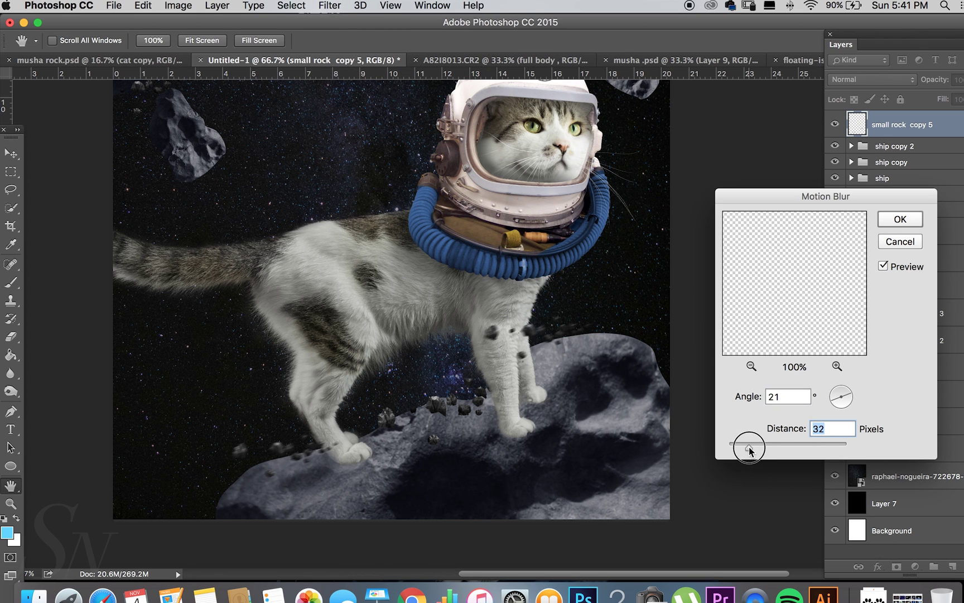
drag(740, 447, 743, 446)
click(899, 218)
- Merge the rocks group layers into one, give it an 11-pixel Motion Blur, and add a new layer
key(v)
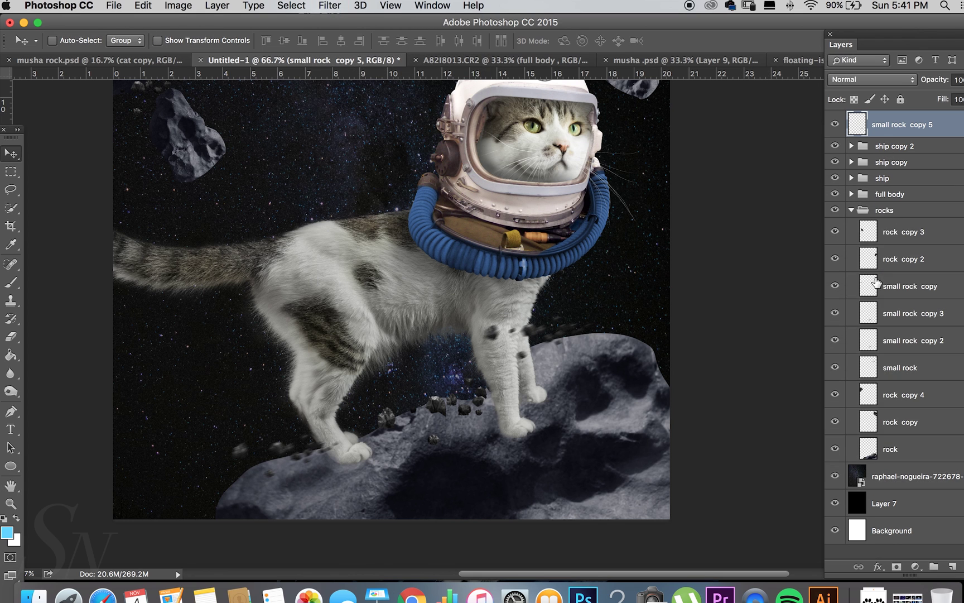
shift+click(901, 449)
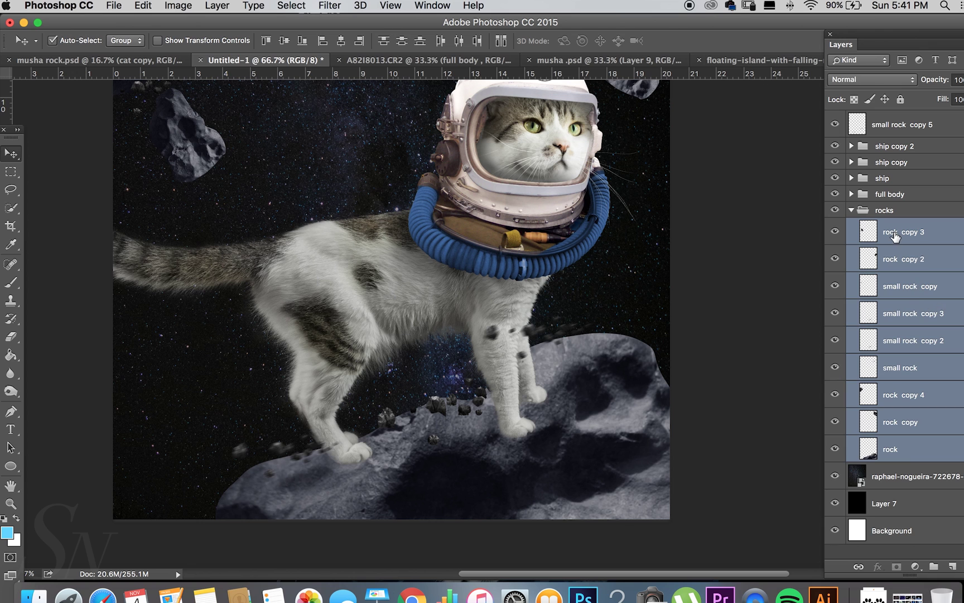
key(super+e)
key(super+minus)
key(super+minus)
click(330, 5)
mouse_move(336, 171)
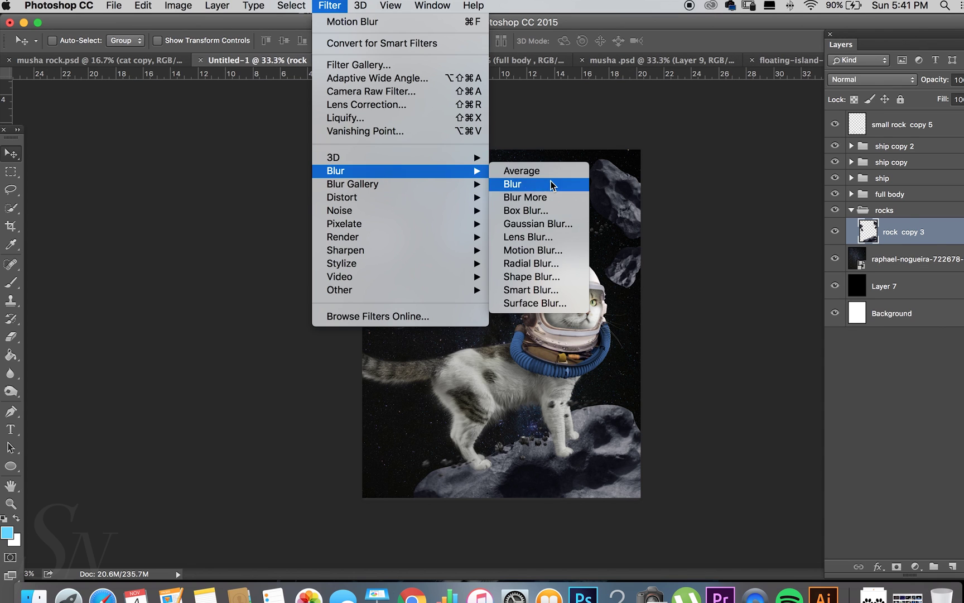
click(545, 254)
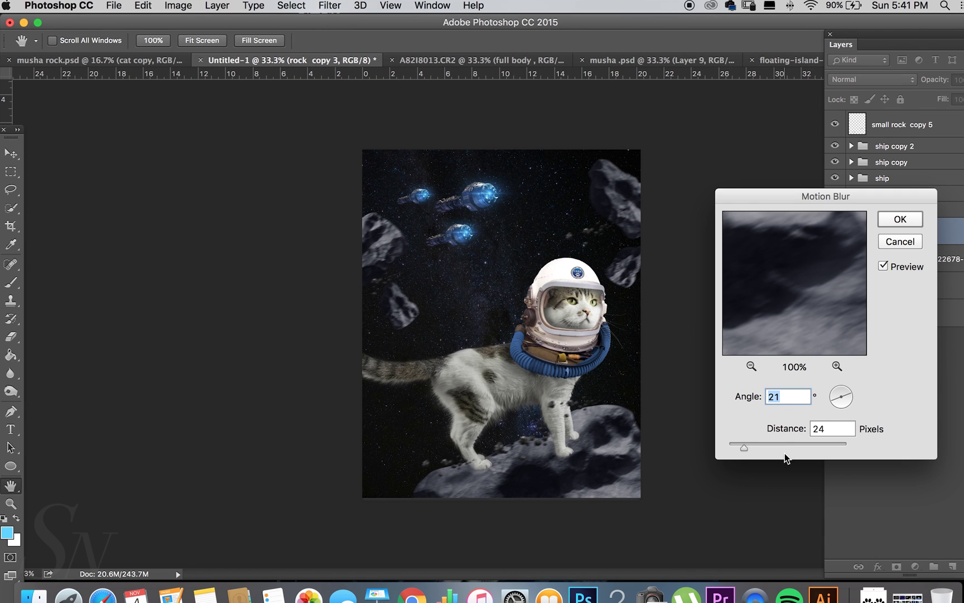
drag(737, 447, 735, 447)
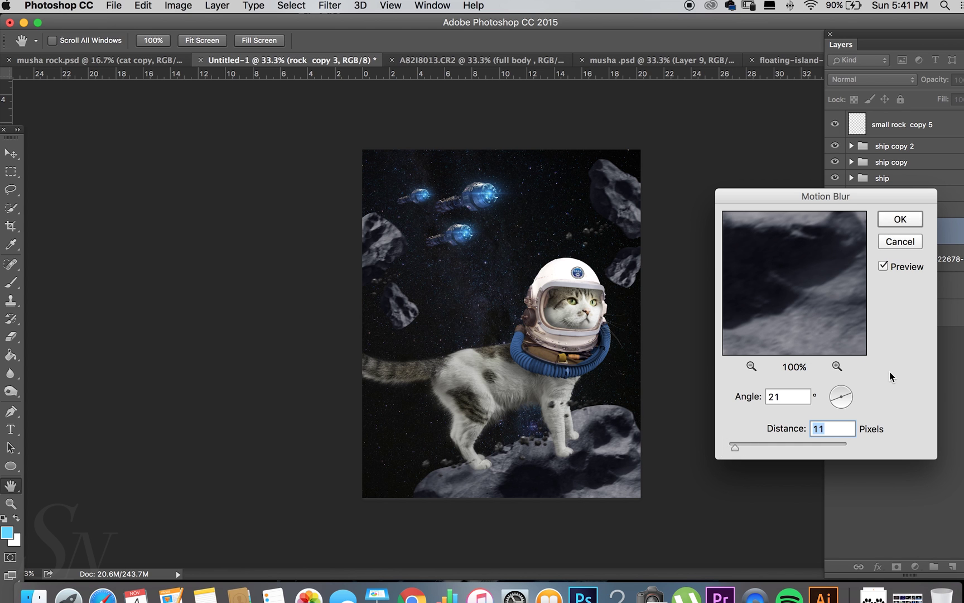
key(Return)
key(super+equal)
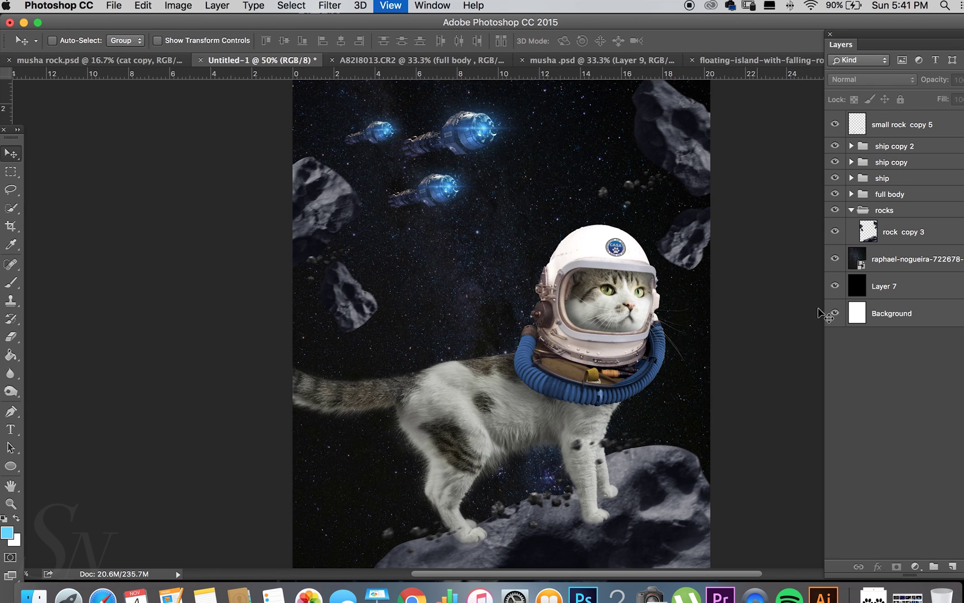
click(899, 132)
key(super+shift+n)
- Create Layer 9 and set the brush colour to bright blue
key(Return)
key(b)
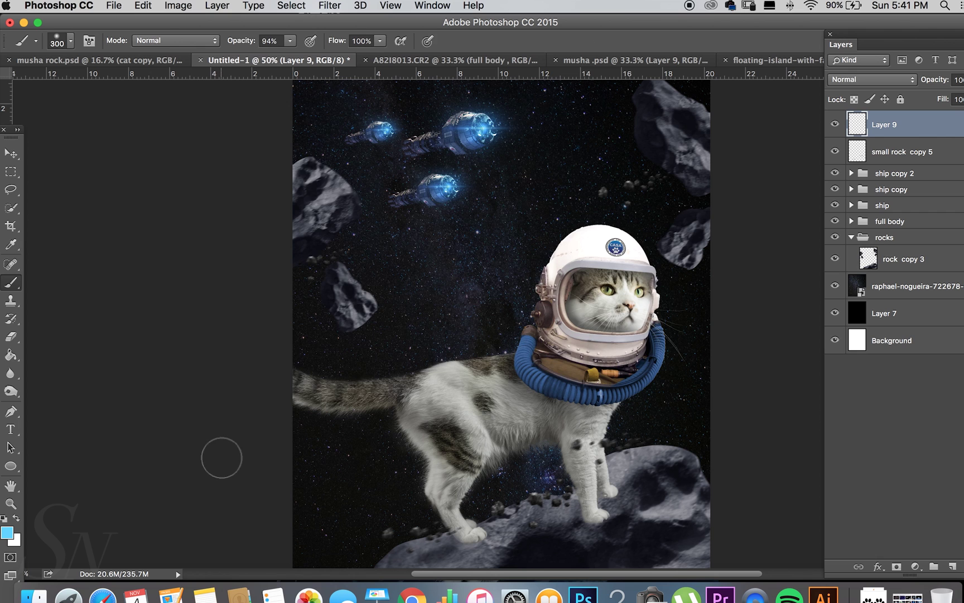
click(7, 534)
drag(463, 171, 477, 158)
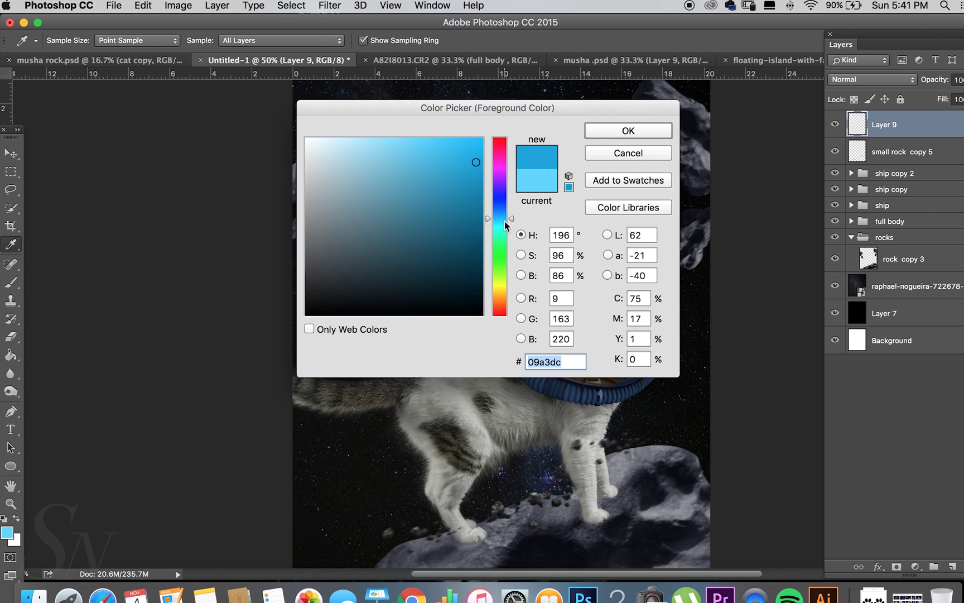
click(499, 211)
click(619, 130)
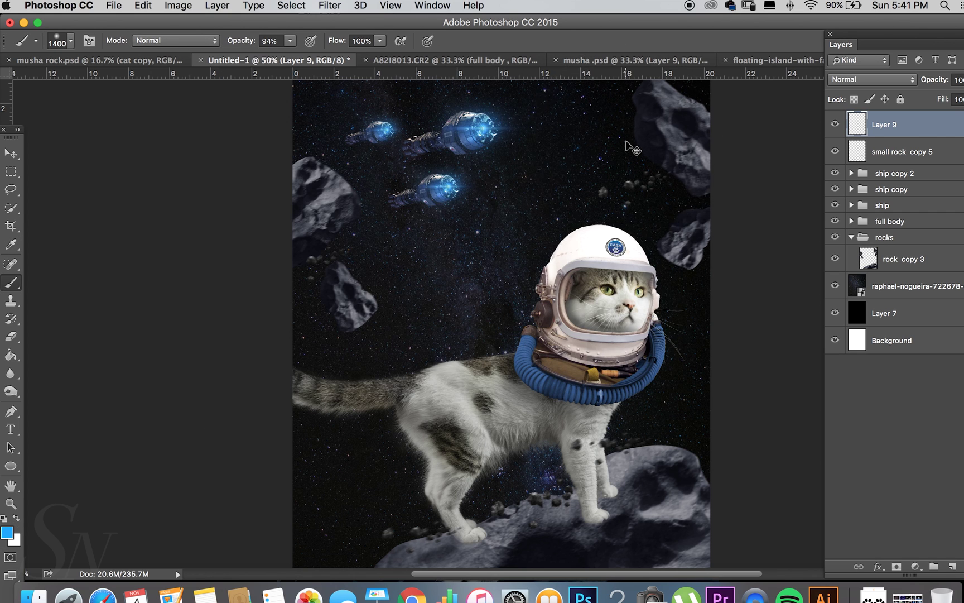
- Paint a broad bright-blue wash across the canvas with a huge brush, blended as Overlay
key(super+minus)
key(bracketright)
key(bracketright)
key(bracketright)
key(bracketright)
key(bracketright)
key(bracketright)
click(489, 220)
click(872, 79)
click(852, 193)
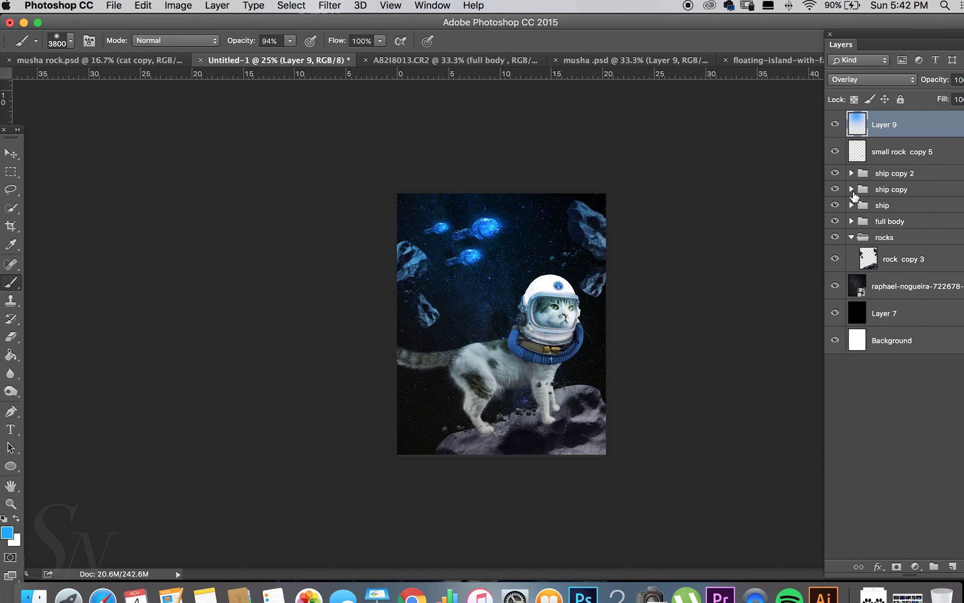
key(super+equal)
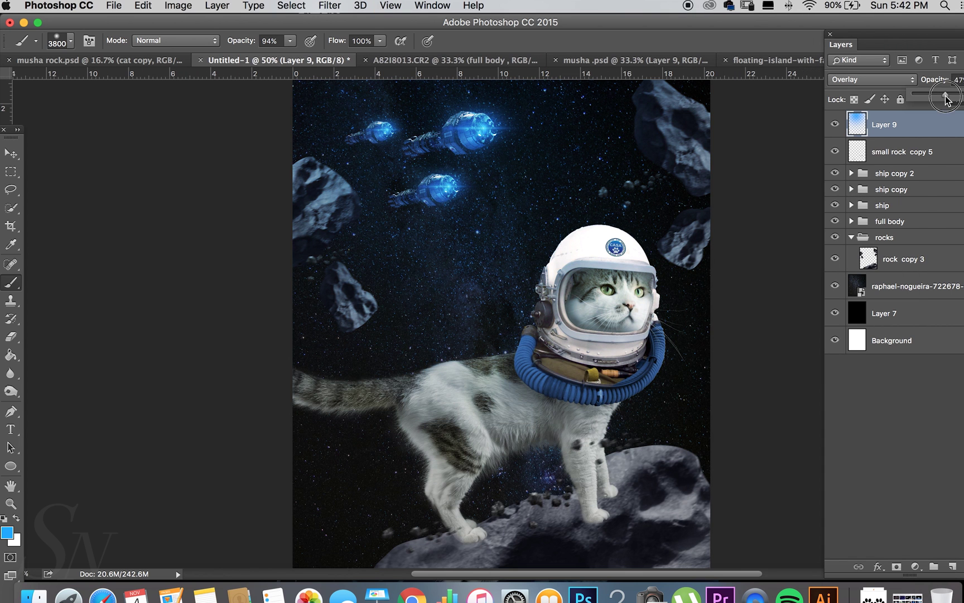
key(super+minus)
- Lower the blue wash layer's opacity for a subtle cool tint
key(super+t)
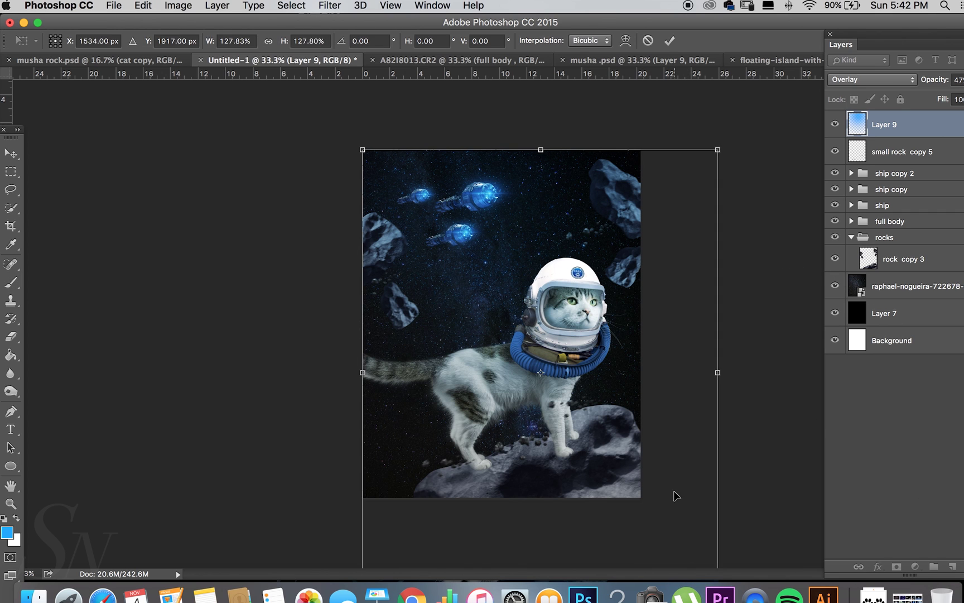
key(Return)
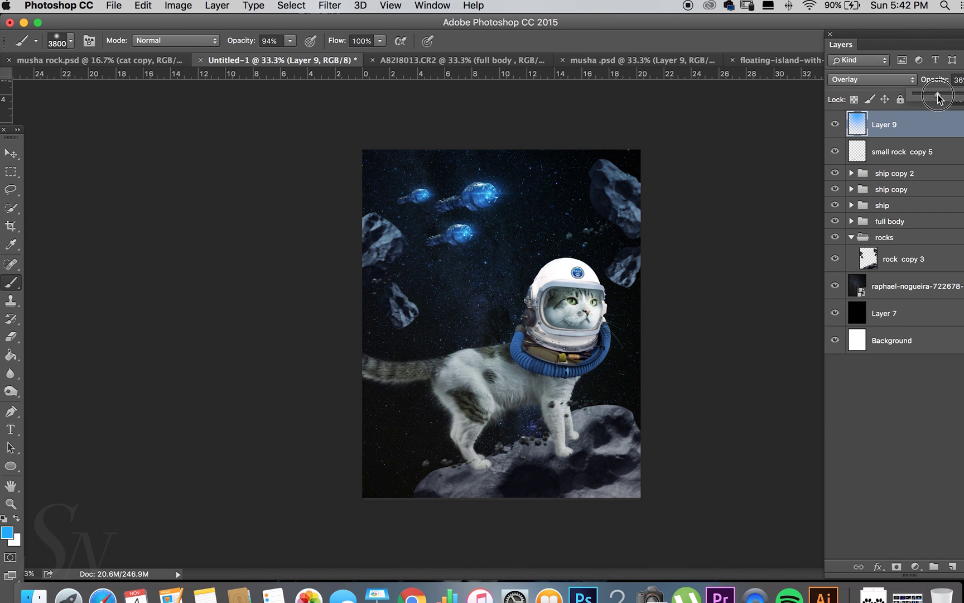
click(854, 436)
key(super+equal)
key(XF86MonBrightnessUp)
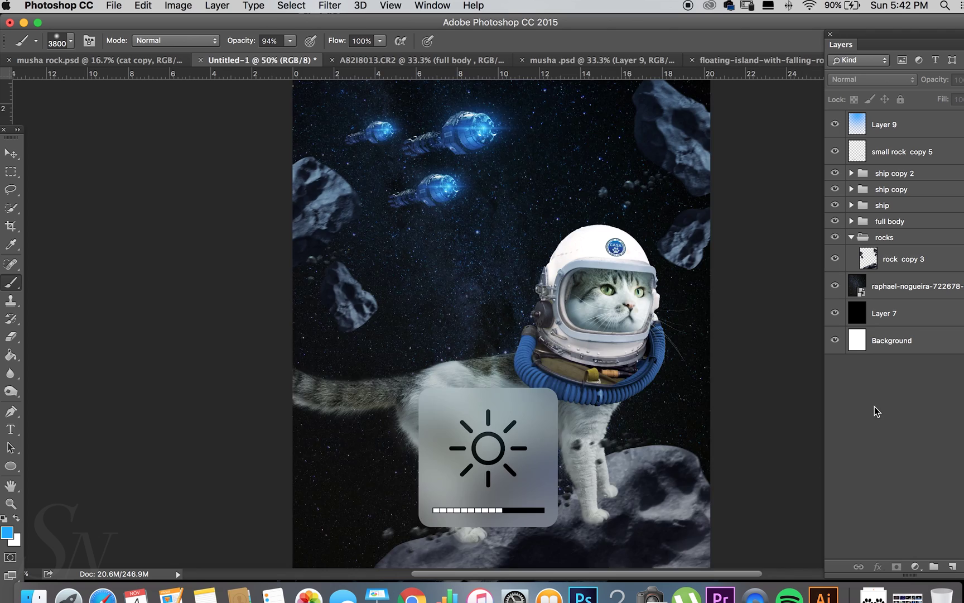
scroll(875, 413, down, 1)
key(super+minus)
key(super+equal)
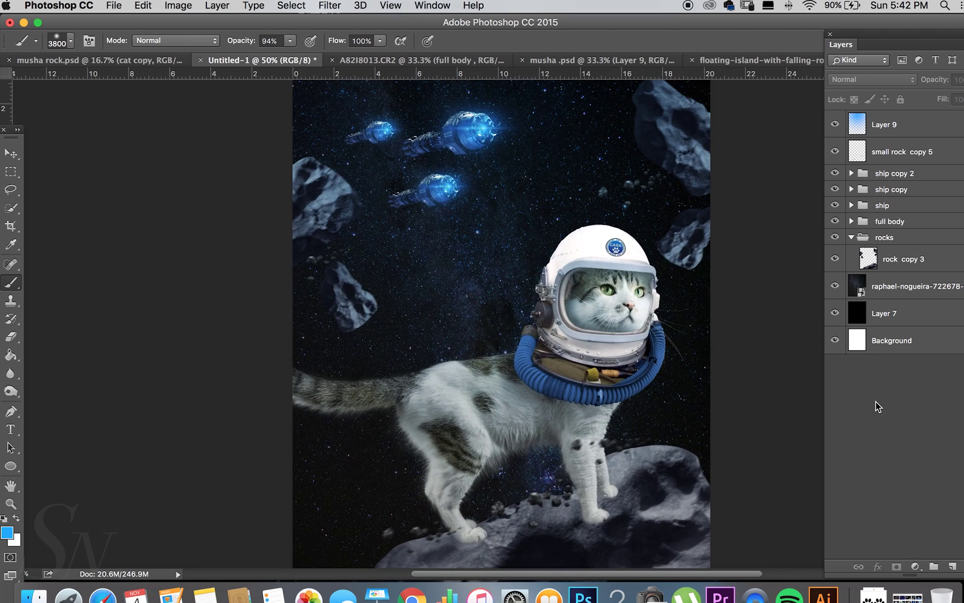
key(super+minus)
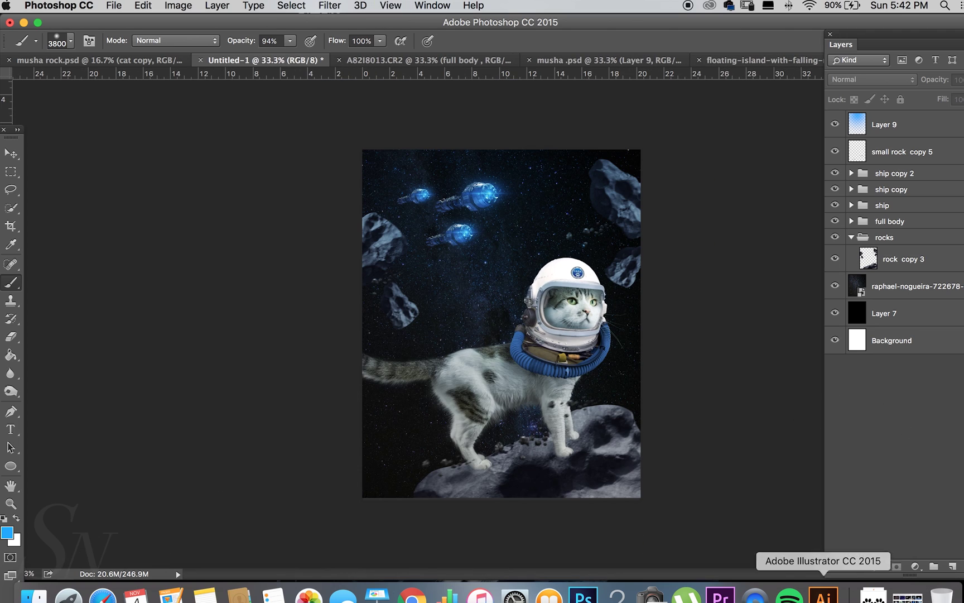
- Paste the CASA logo from Illustrator into the poster's top-left corner
click(823, 595)
key(super+Tab)
key(super+v)
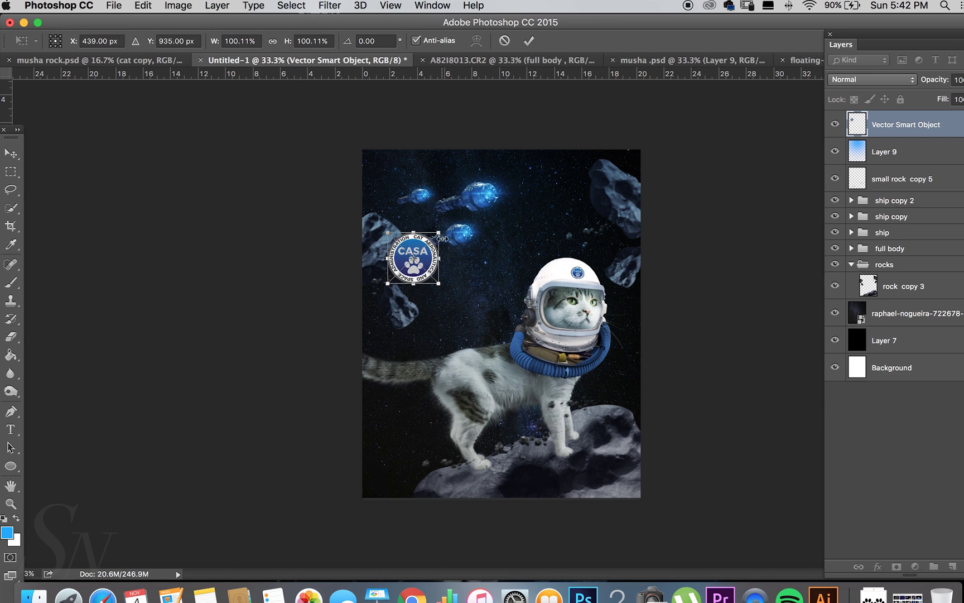
drag(465, 257, 417, 184)
key(Return)
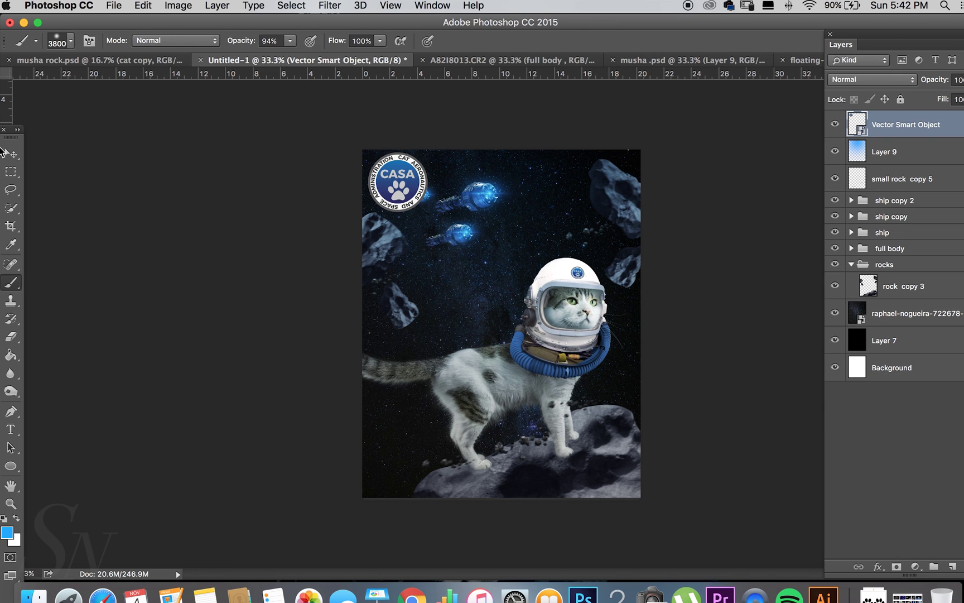
- Group the three ship layers as 'all ship' and shift them right and down
click(929, 201)
shift+click(903, 232)
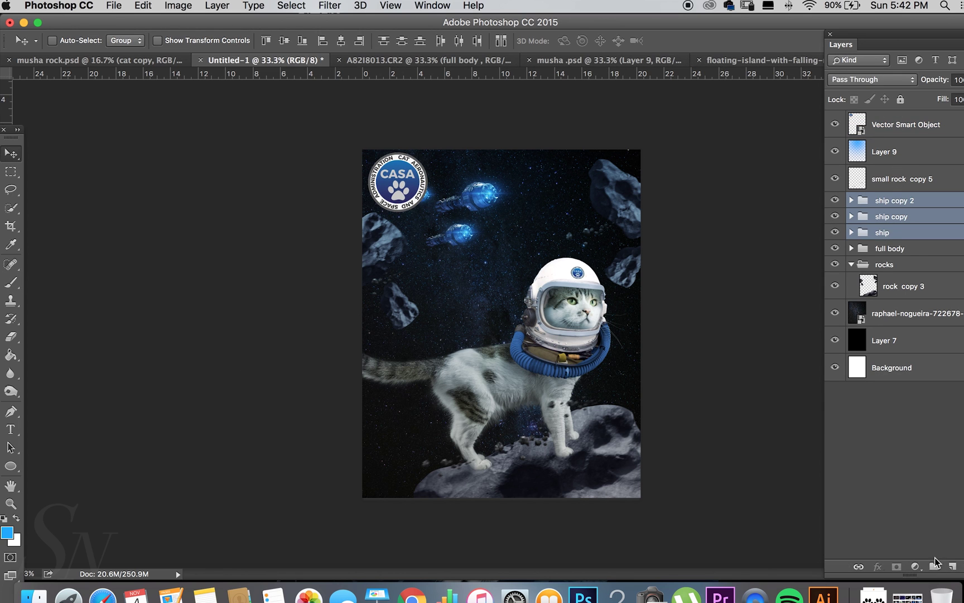
key(super+g)
text(ip)
key(Return)
key(super+t)
drag(477, 191, 518, 207)
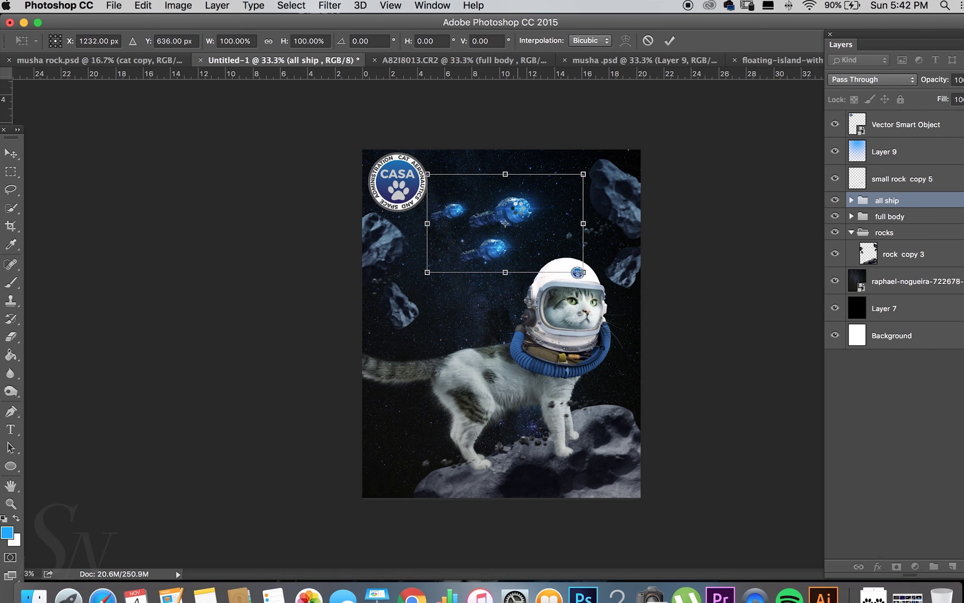
key(Return)
drag(412, 177, 416, 183)
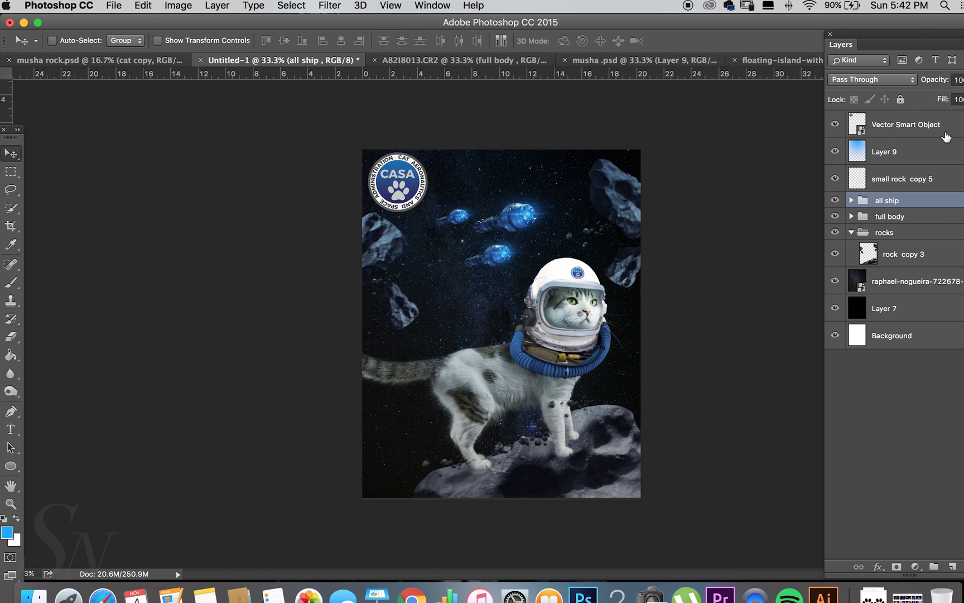
- Rename the logo layer 'logo casa' and enlarge the logo slightly
double_click(905, 125)
text(sa)
key(Return)
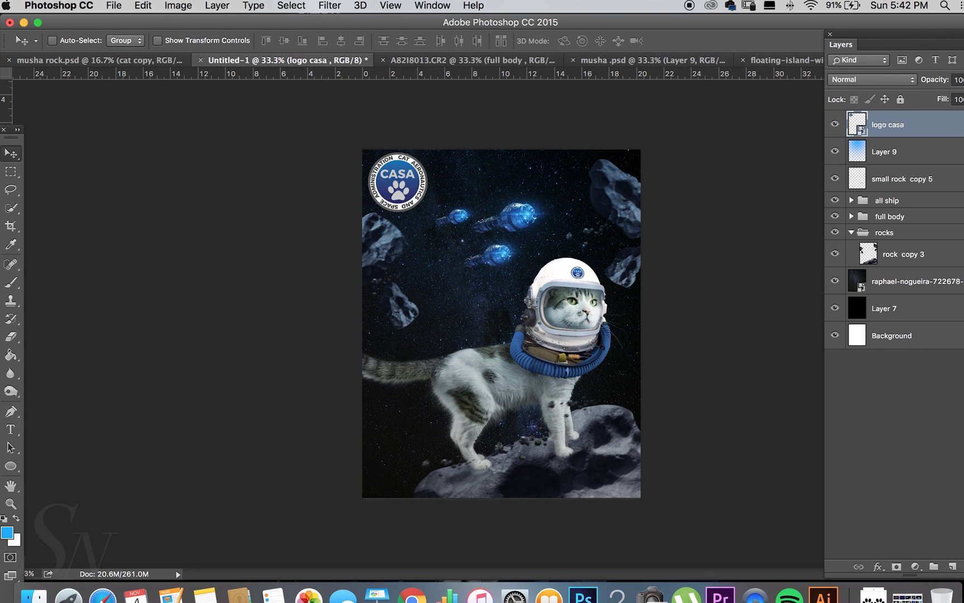
key(ctrl+t)
drag(428, 152, 431, 158)
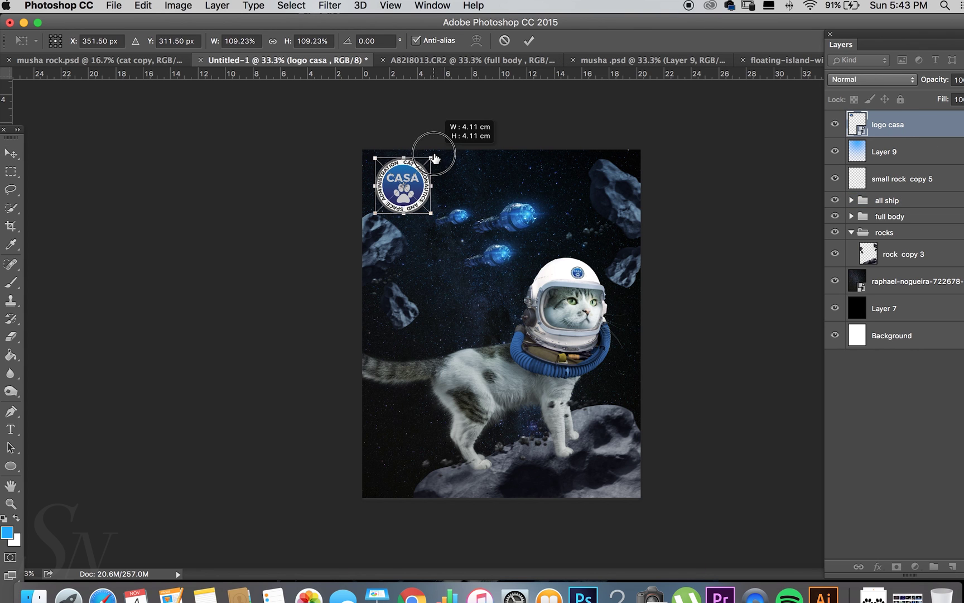
key(Return)
- Select the layers from logo casa down to the space photo
click(870, 363)
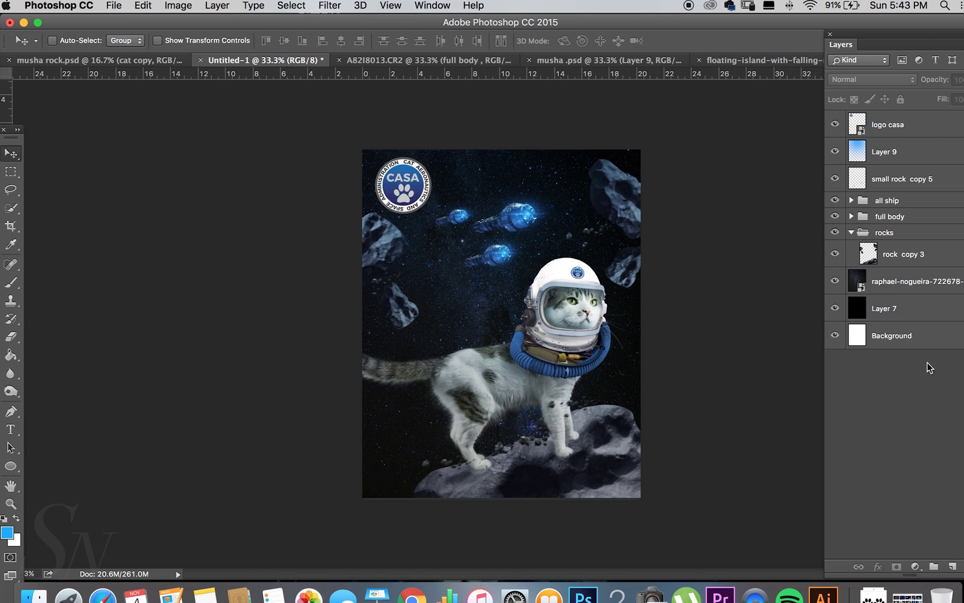
click(913, 317)
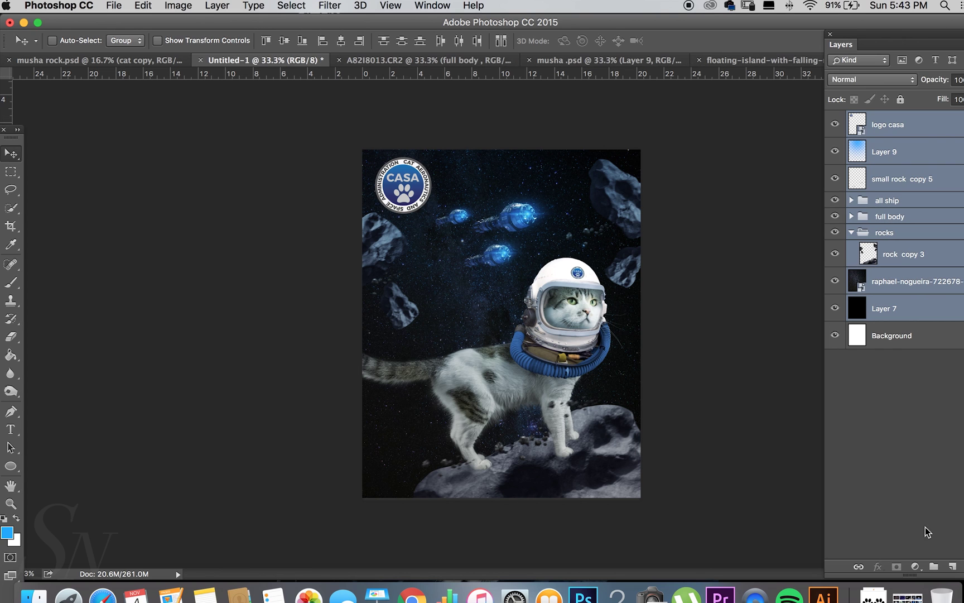
click(901, 247)
click(909, 426)
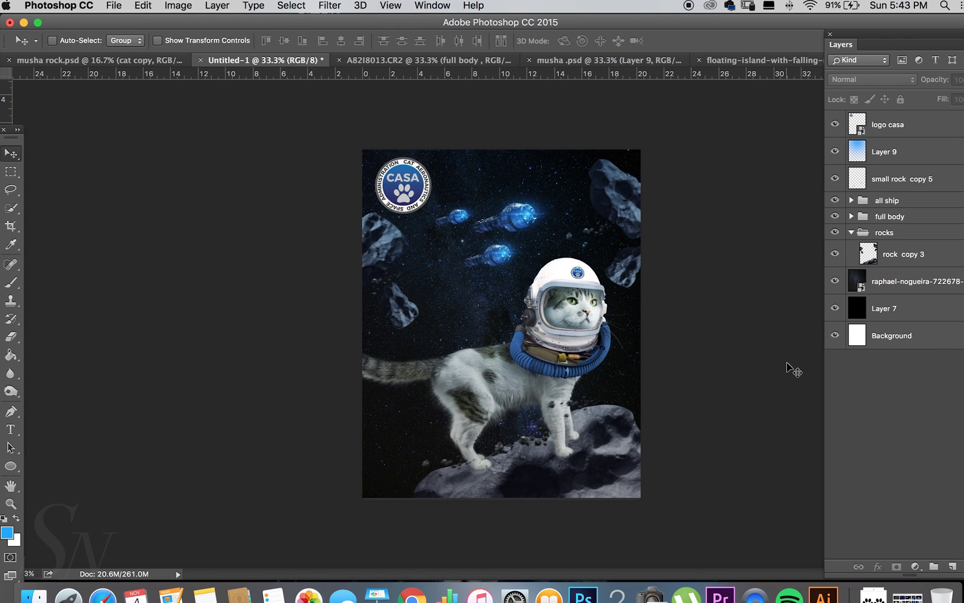
click(896, 124)
shift+click(909, 281)
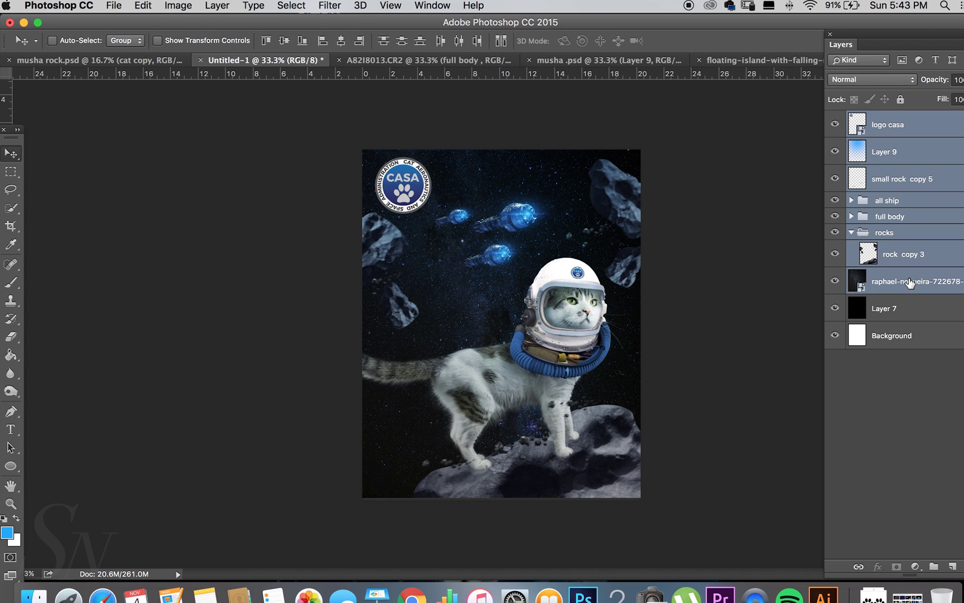
- Group the layers from logo casa through rock copy 3 and add a new glow layer
shift+click(909, 255)
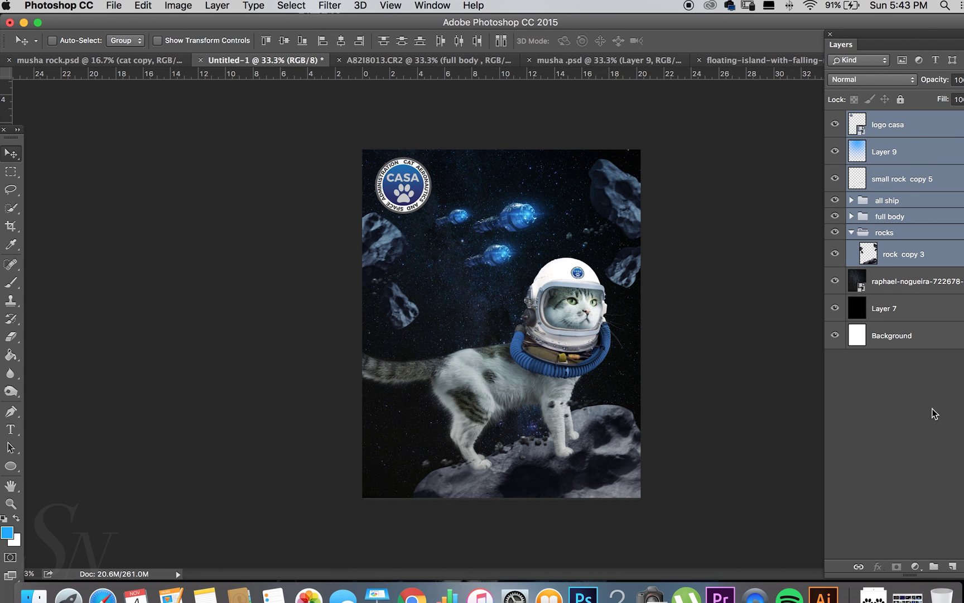
drag(927, 571, 932, 566)
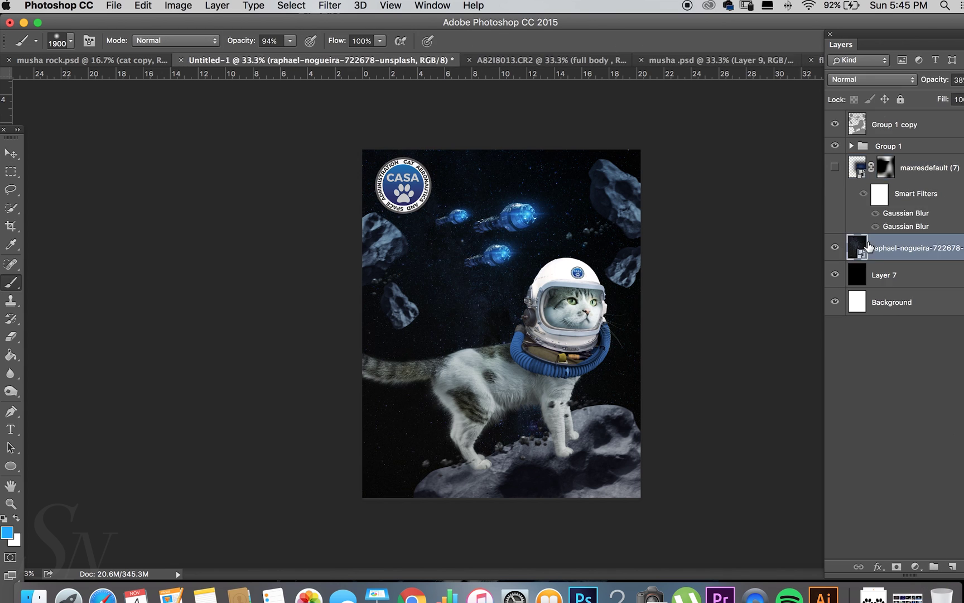
key(ctrl+shift+n)
key(Return)
- Paint a soft blue glow around the cat's helmet
click(7, 530)
click(500, 209)
click(663, 130)
key(bracketleft)
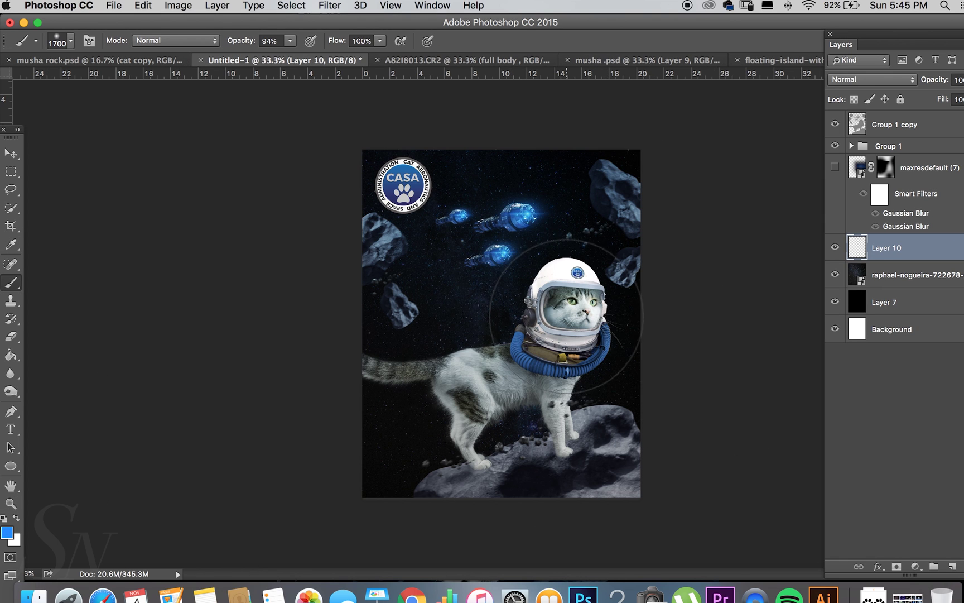
click(565, 317)
click(872, 79)
- Set the glow layer to Screen blending at 53% opacity
click(848, 237)
click(859, 79)
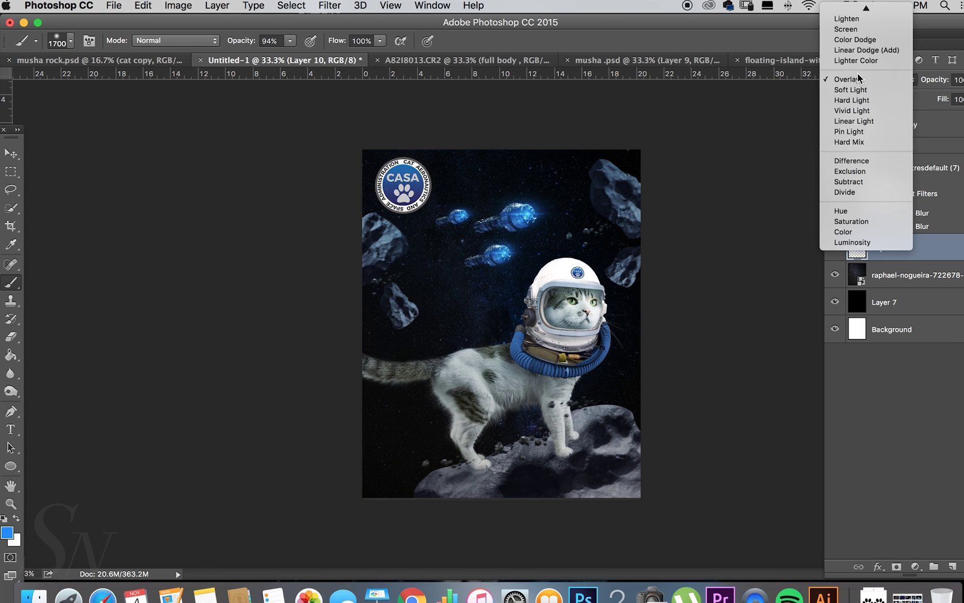
click(854, 53)
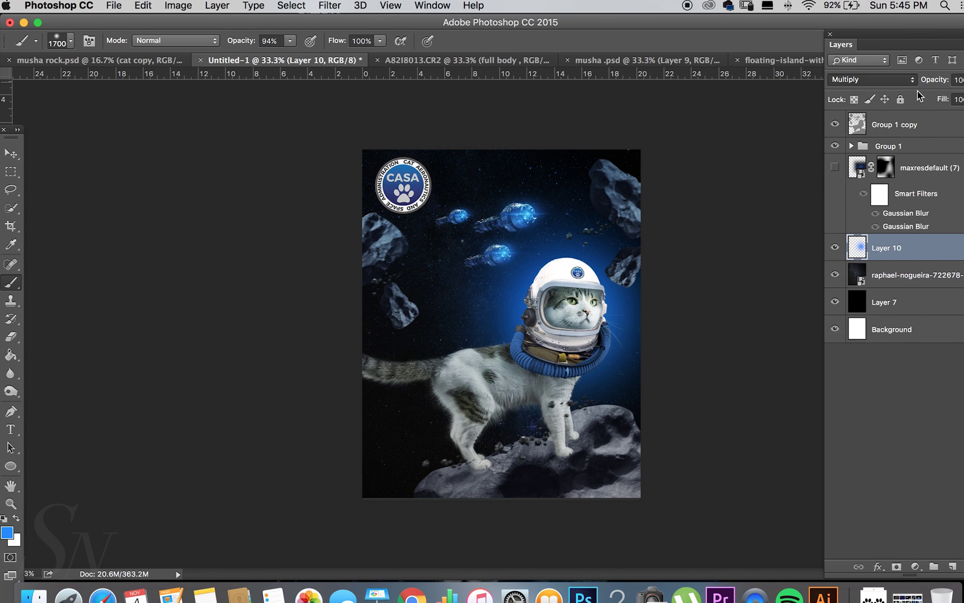
click(870, 79)
click(852, 134)
drag(960, 79, 933, 97)
click(919, 404)
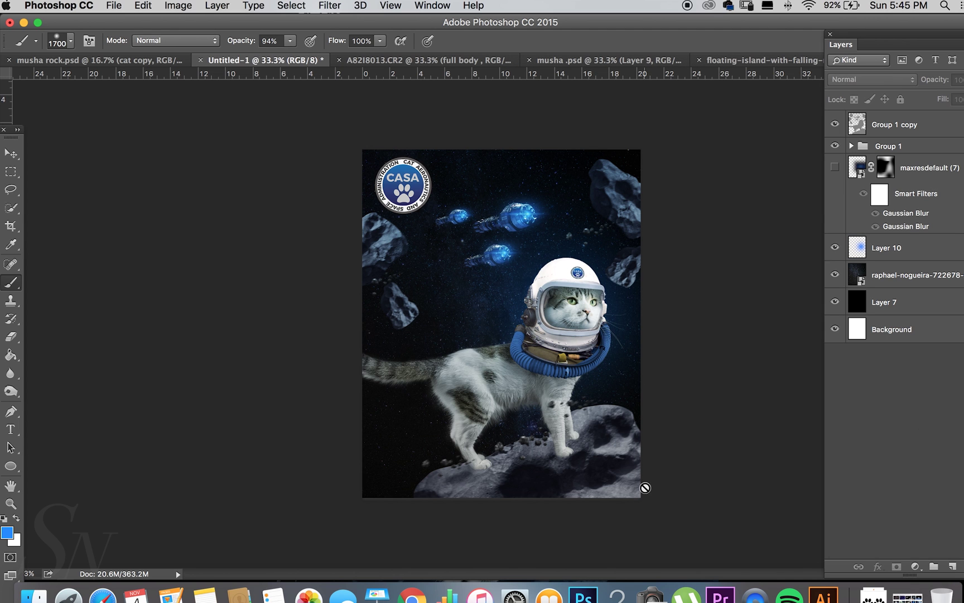
click(8, 427)
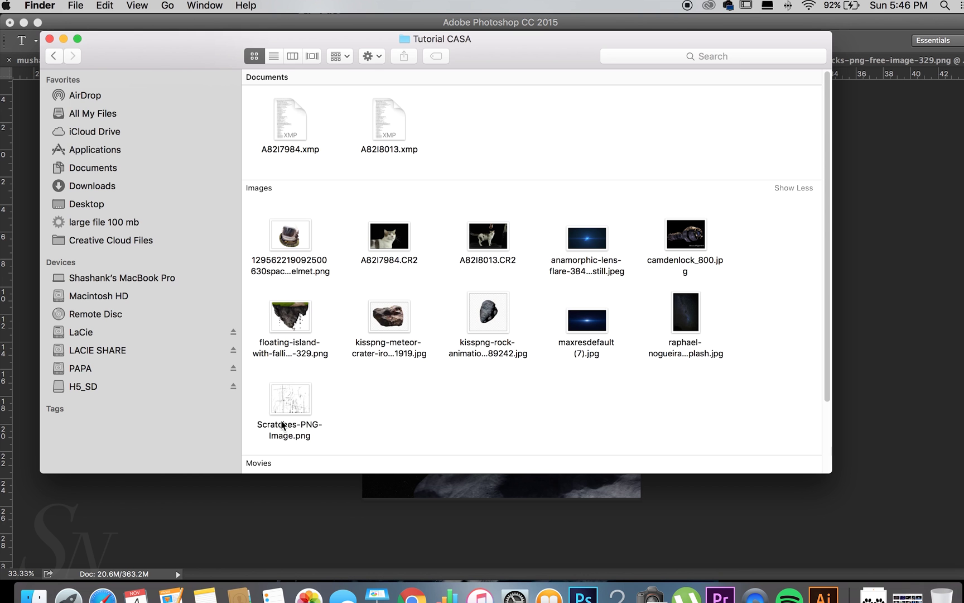
- Place the scratches texture image over the helmet and resize it to fit
click(290, 399)
key(space)
key(space)
mouse_move(290, 399)
mouse_down()
mouse_move(391, 435)
mouse_move(442, 369)
mouse_move(585, 279)
mouse_up()
key(super+Tab)
key(Return)
scroll(642, 309, up, 5)
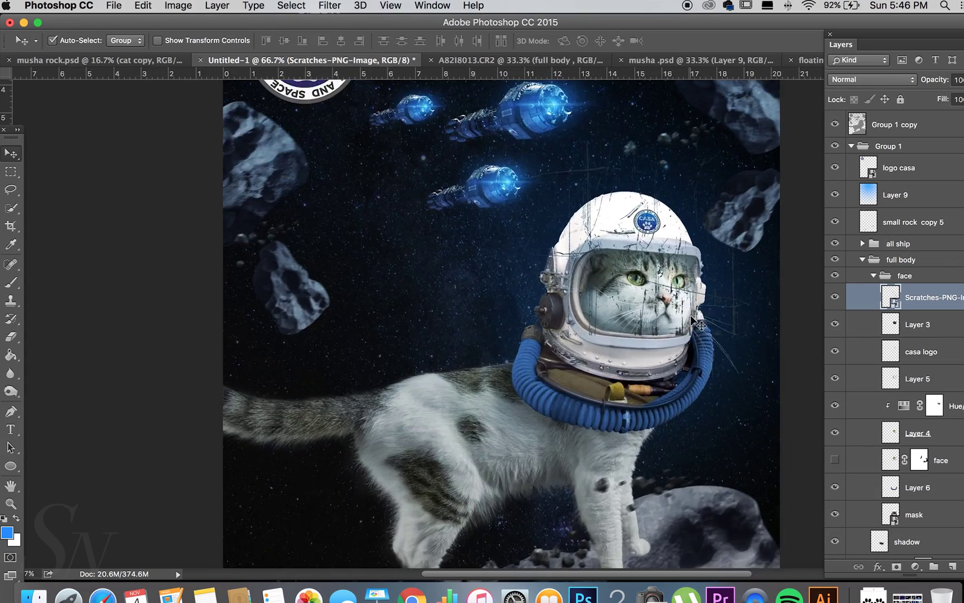
key(super+t)
key(Return)
key(super+t)
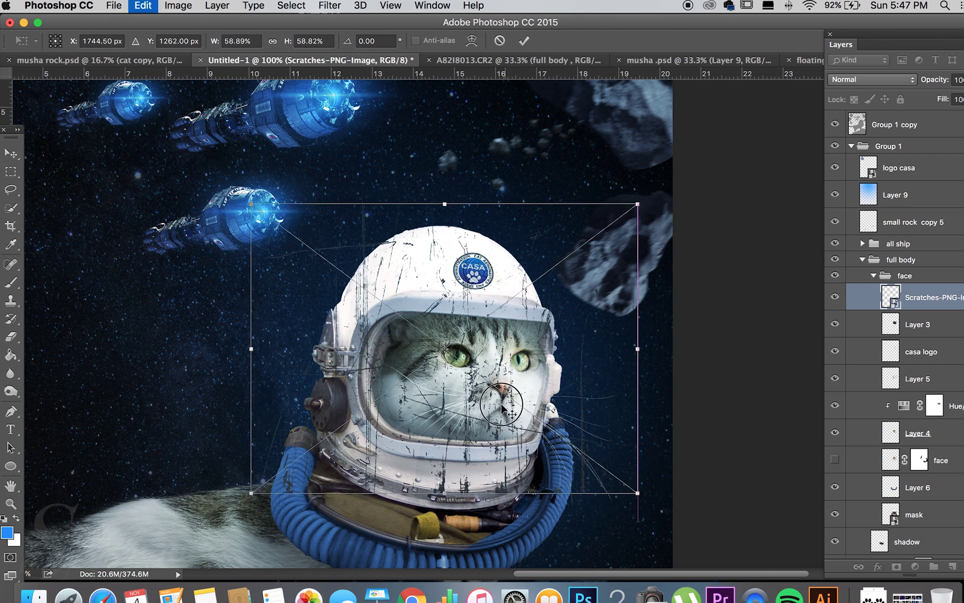
drag(631, 205, 642, 235)
key(Return)
- Mask the scratches away from the cat's face and the area above the helmet
click(896, 566)
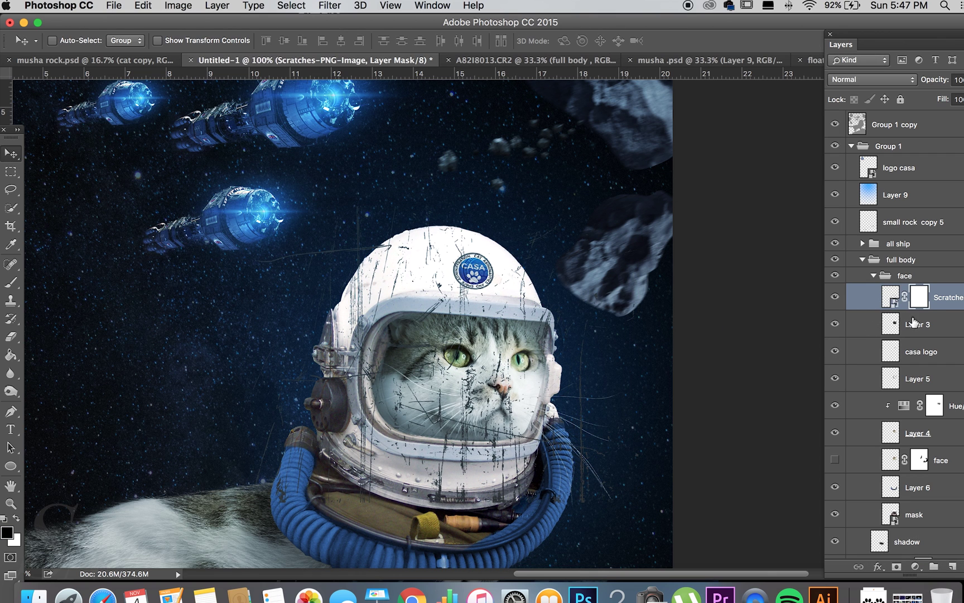
key(b)
drag(441, 352, 479, 390)
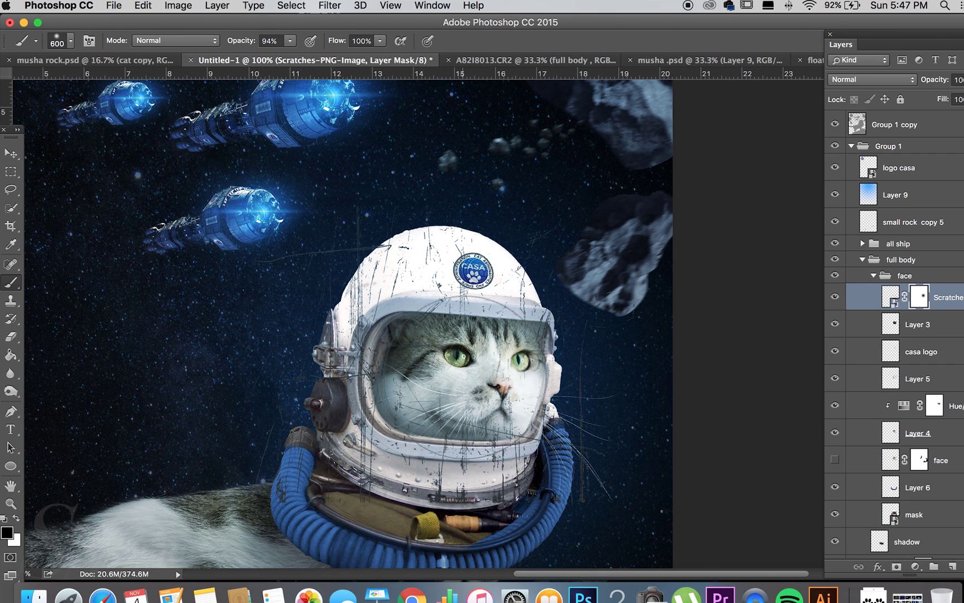
drag(271, 270, 779, 305)
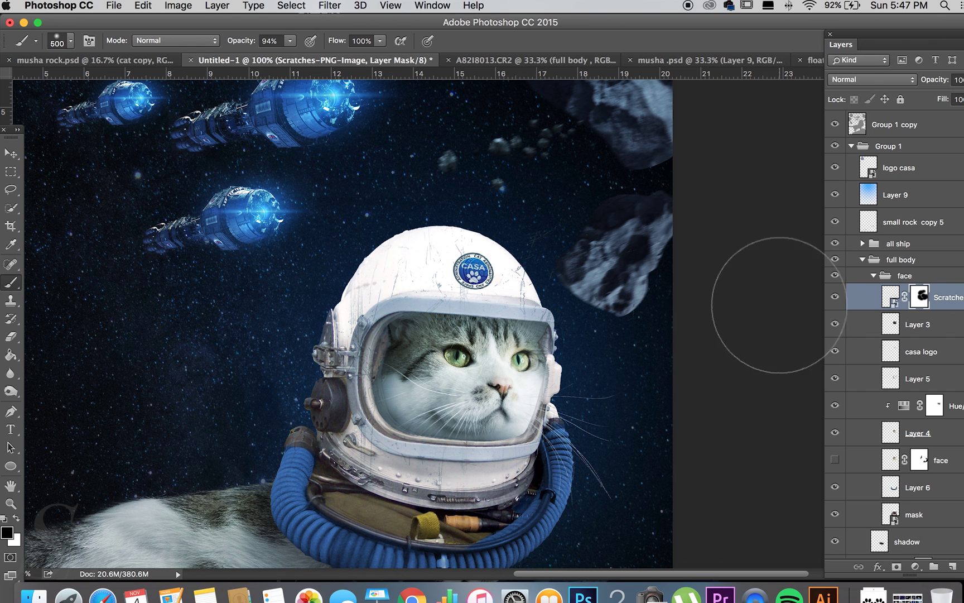
- Blend the scratches texture in Multiply mode at reduced opacity
click(872, 80)
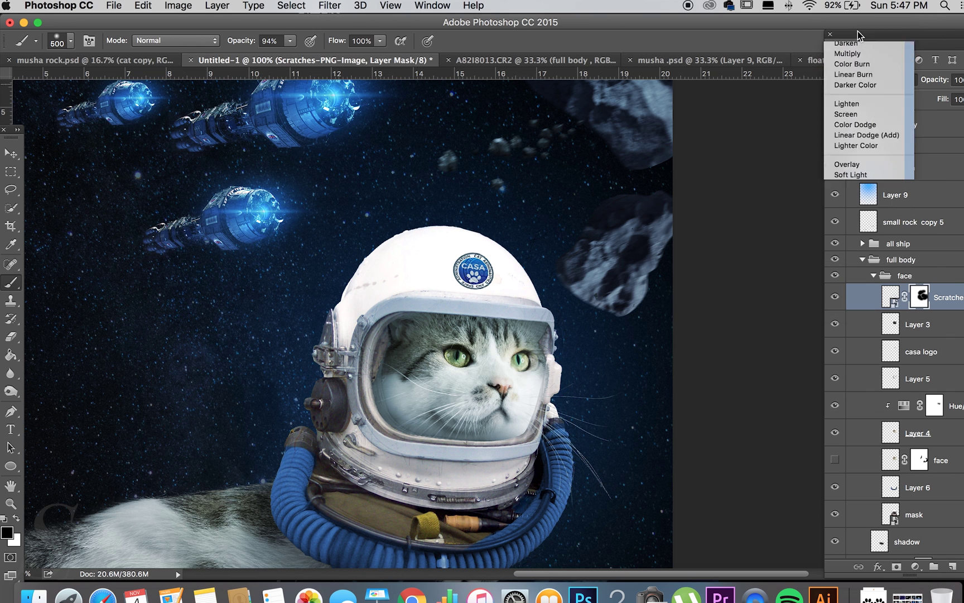
click(861, 31)
drag(961, 80, 961, 93)
key(super+minus)
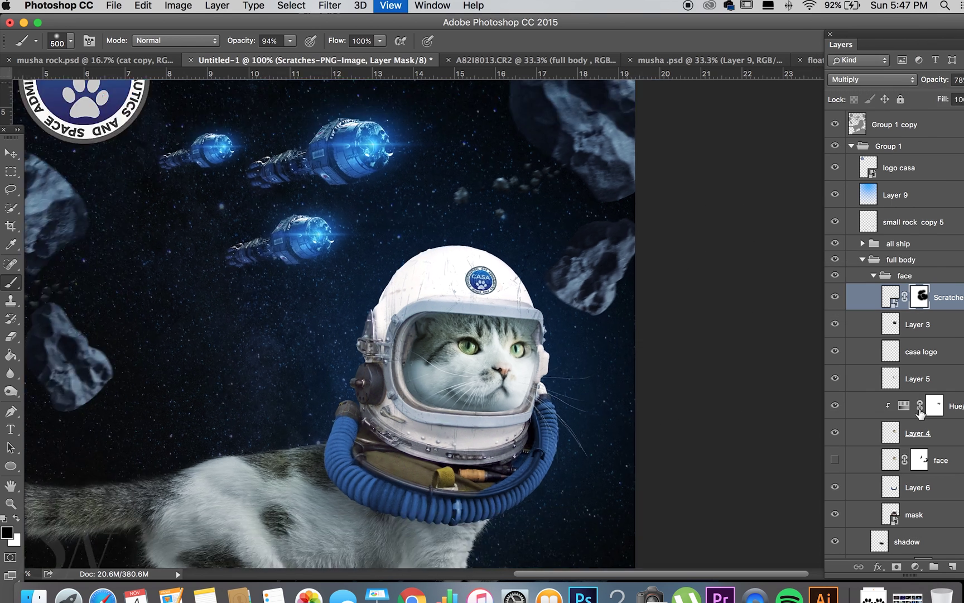
key(super+minus)
key(super+minus)
key(v)
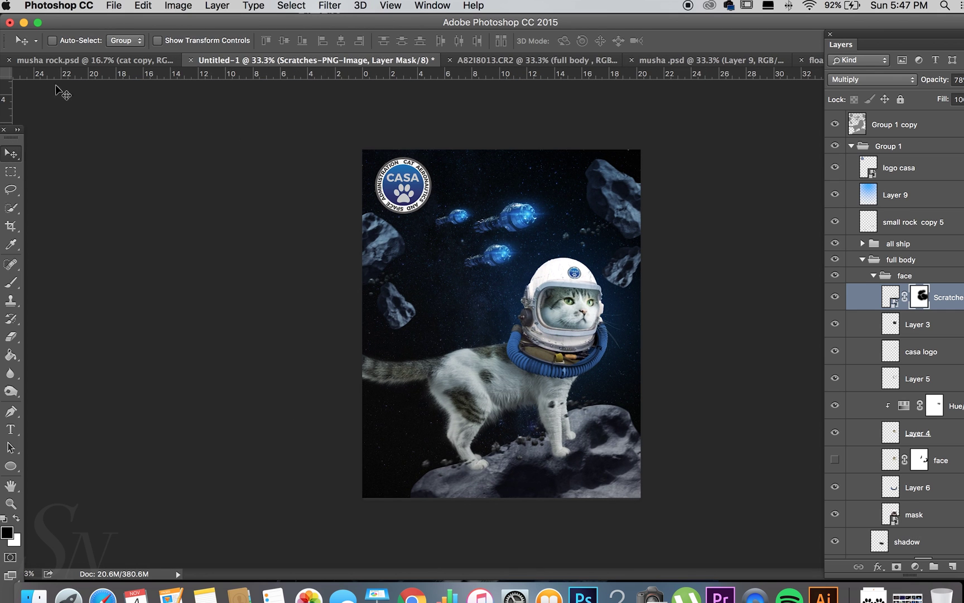
- Search Google Images for 'smoke' in Chrome and preview a large result
click(33, 595)
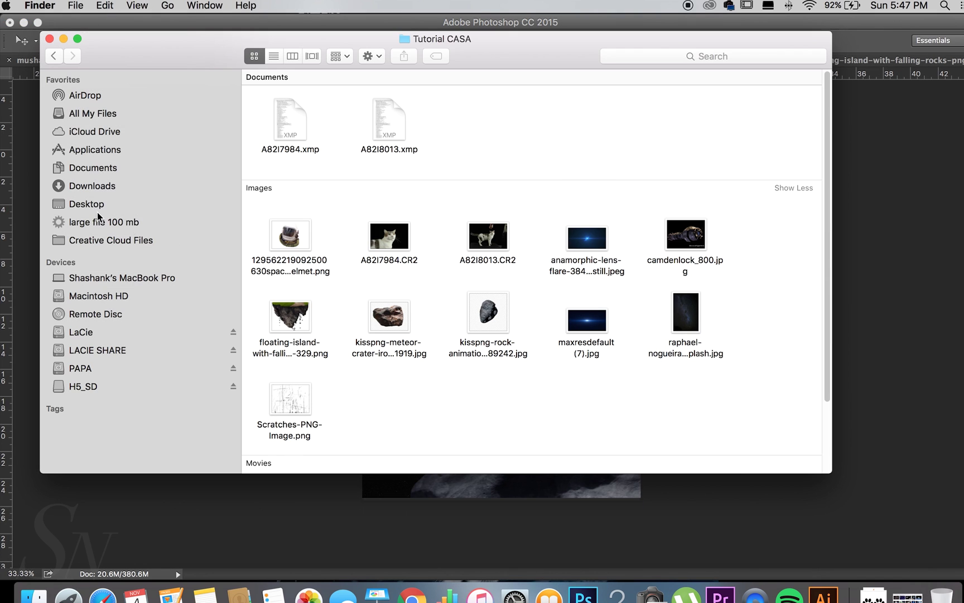
click(412, 594)
text(smoke)
key(Return)
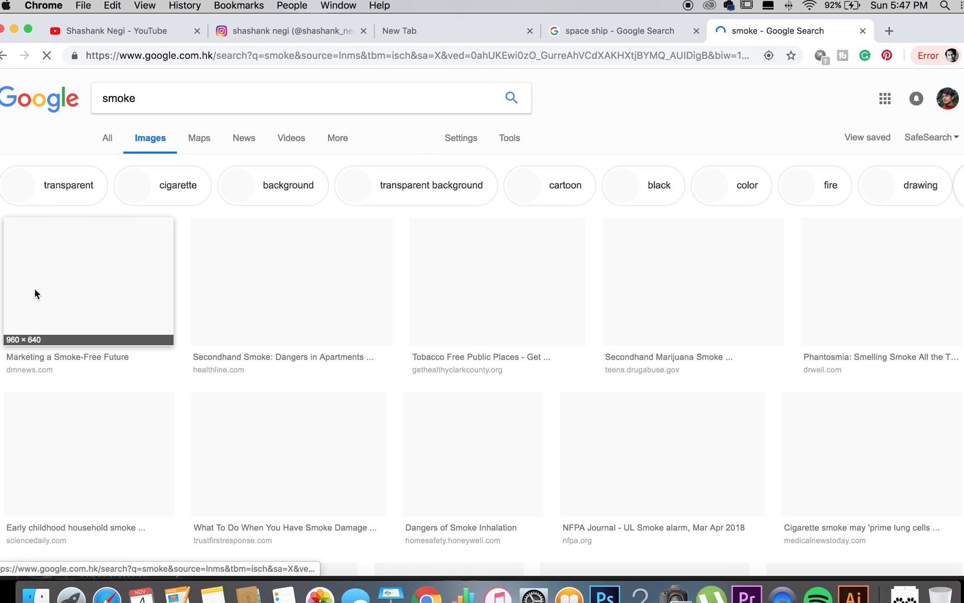
scroll(123, 357, down, 5)
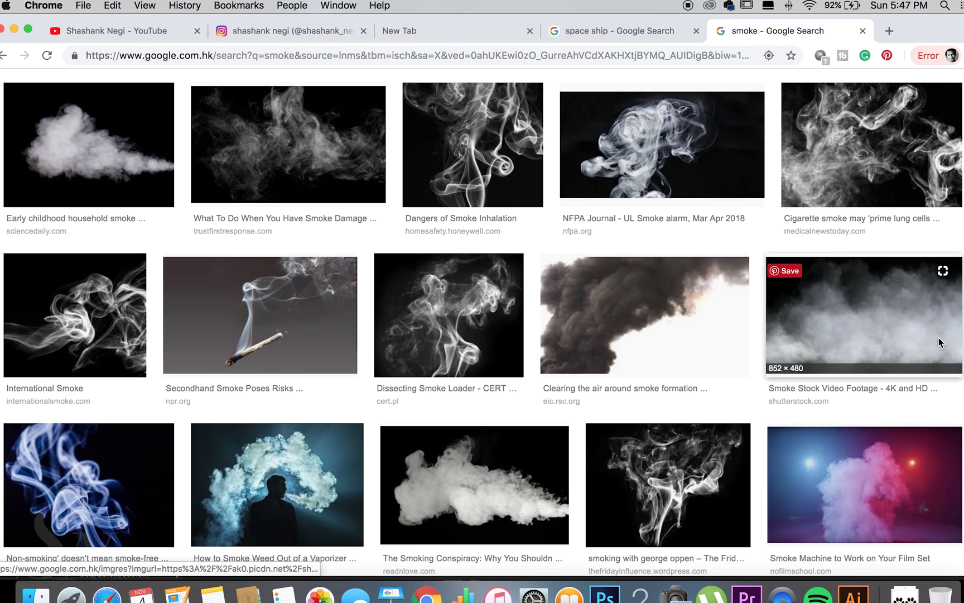
click(865, 313)
- Save the smoke image and drag the downloaded file into the Photoshop poster
right_click(365, 322)
click(443, 420)
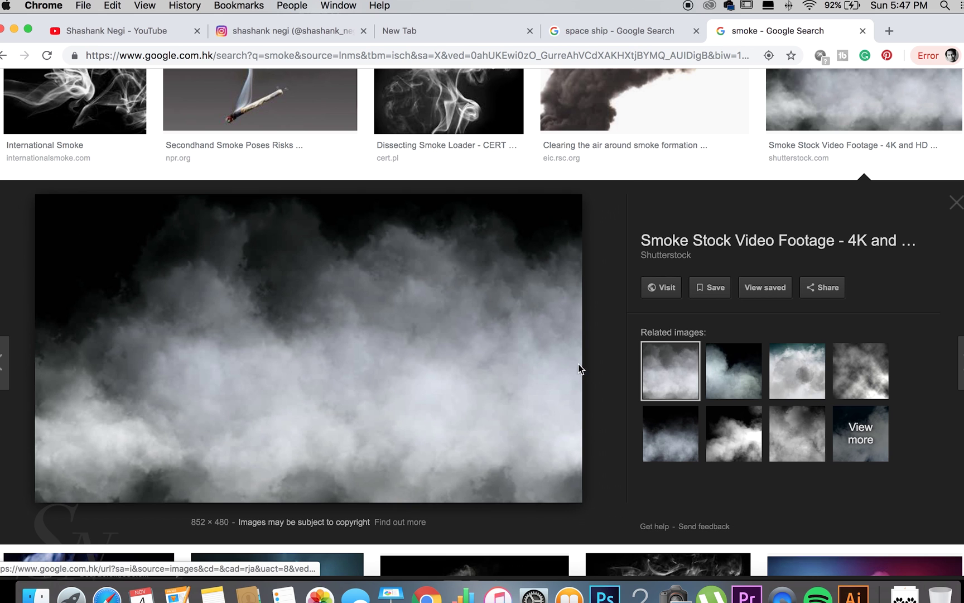
key(Return)
click(131, 559)
click(168, 543)
drag(281, 173, 516, 226)
key(super+Tab)
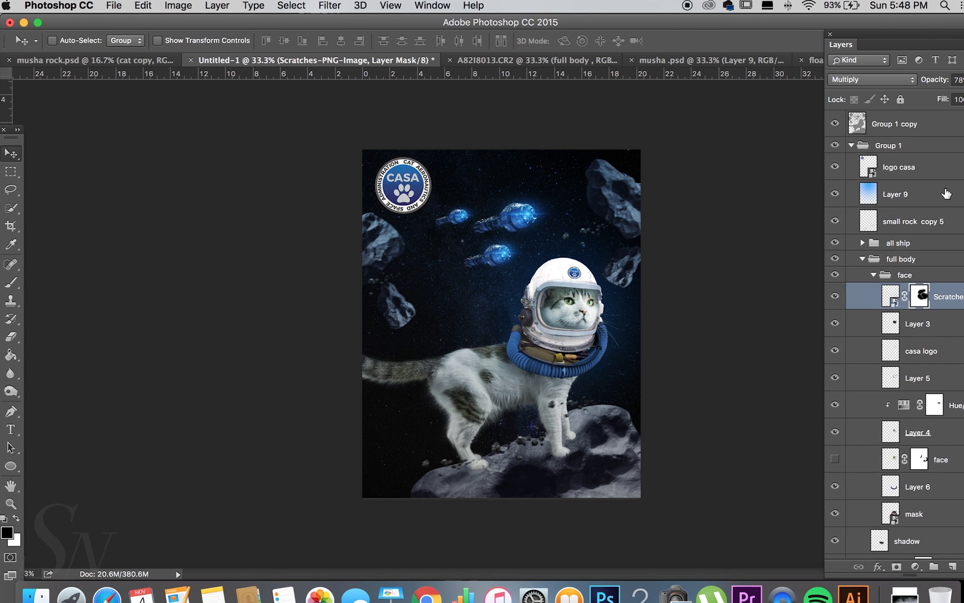
- Place the smoke layer above Group 1, blended in Screen mode at about half opacity
click(893, 124)
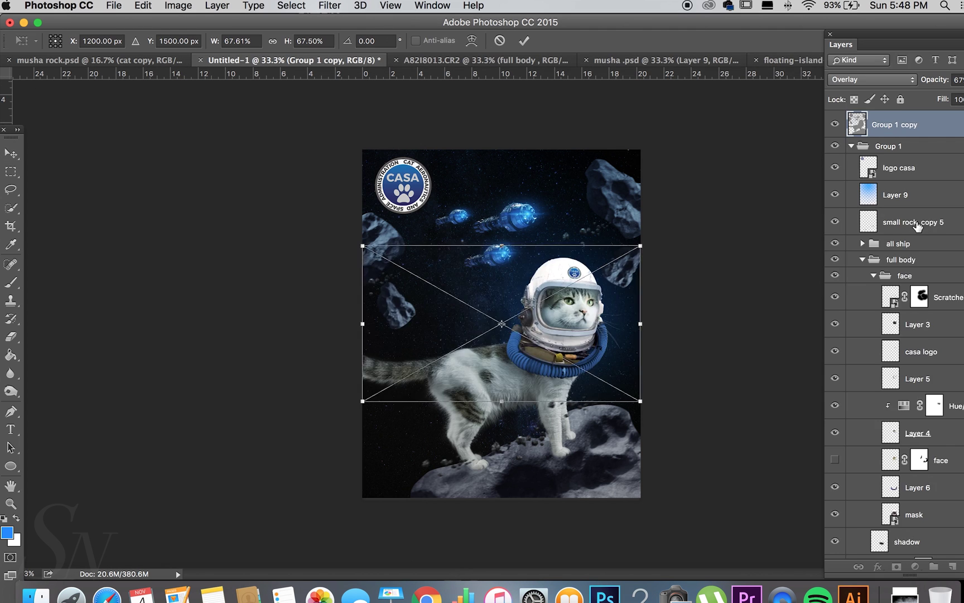
key(Return)
drag(887, 124, 889, 141)
click(872, 80)
click(853, 124)
click(855, 82)
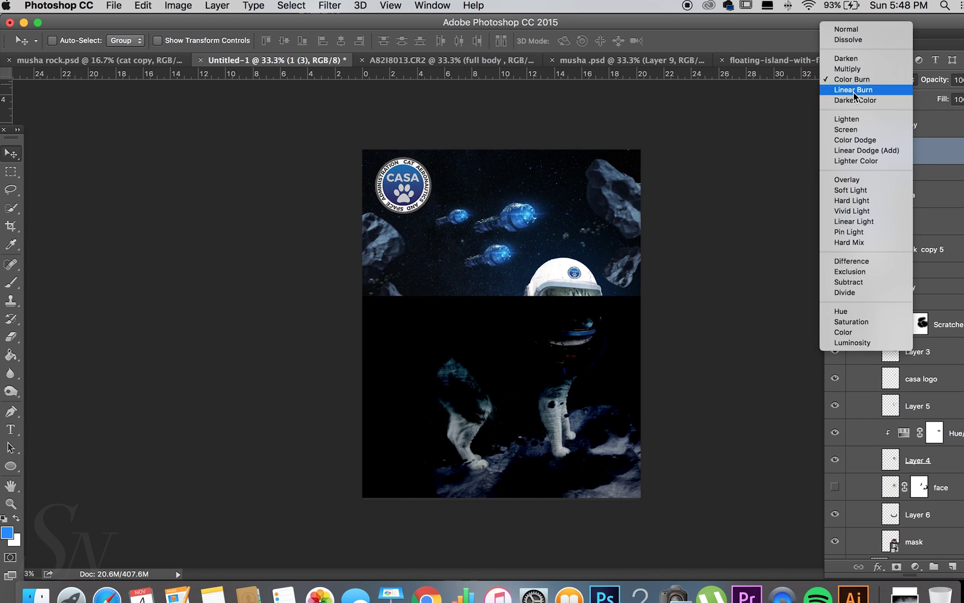
click(859, 80)
click(849, 140)
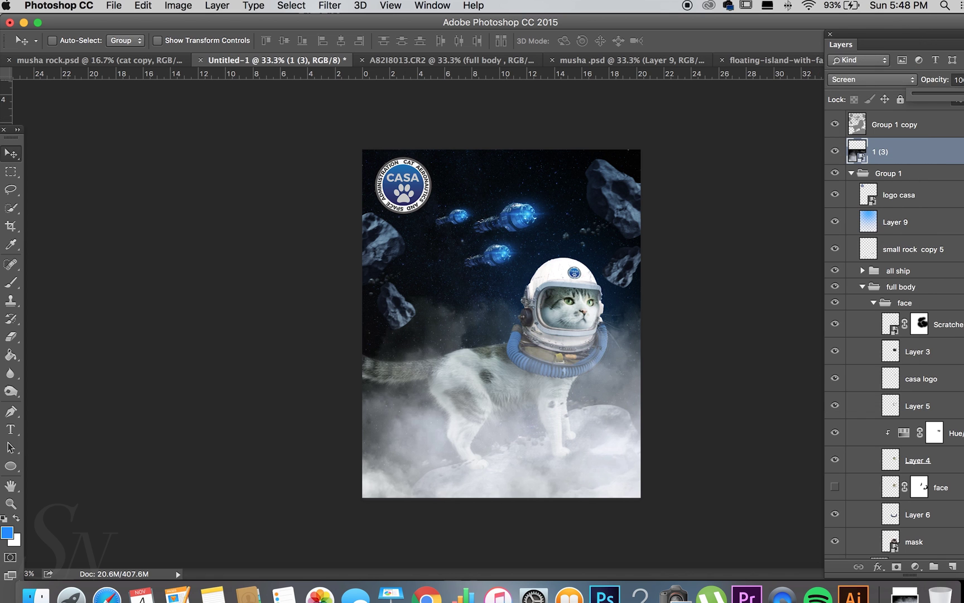
drag(961, 96, 951, 99)
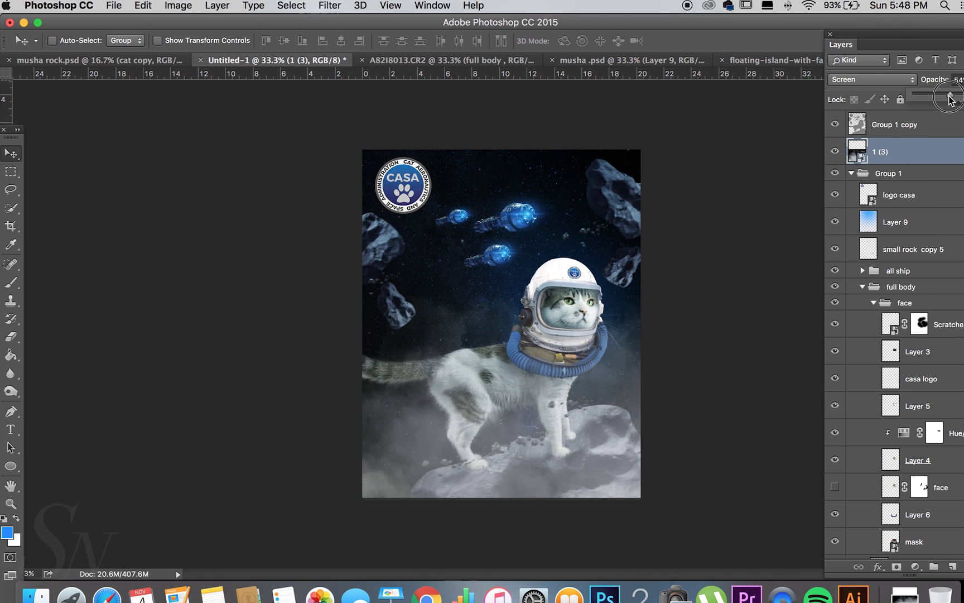
- Colorize the smoke dark blue with Hue/Saturation, lightness around -69
key(ctrl+u)
drag(484, 156, 867, 197)
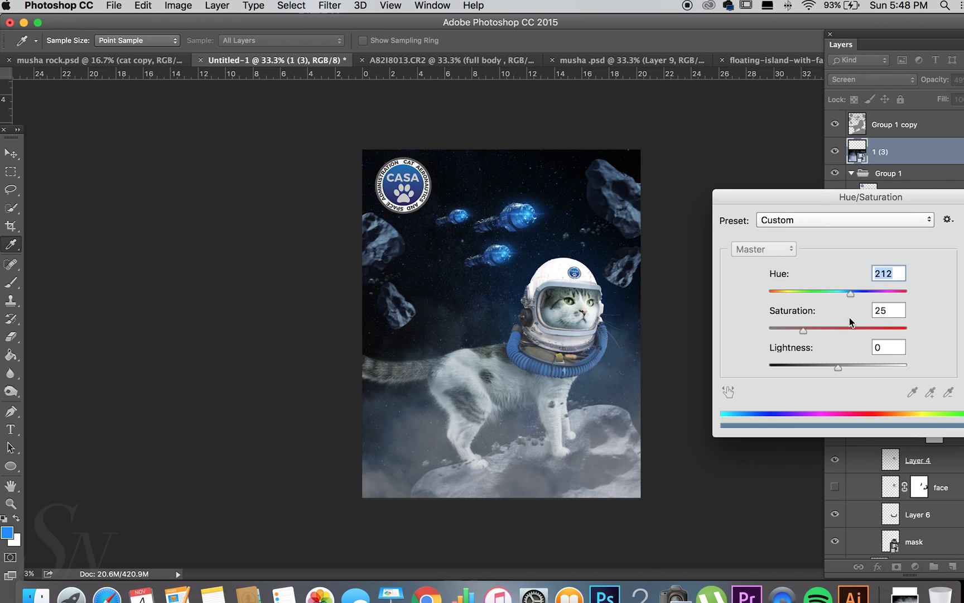
drag(830, 331, 853, 329)
mouse_move(850, 290)
mouse_down()
mouse_move(831, 290)
mouse_move(884, 291)
mouse_move(788, 298)
mouse_move(851, 293)
mouse_up()
drag(854, 330, 803, 333)
drag(837, 367, 796, 370)
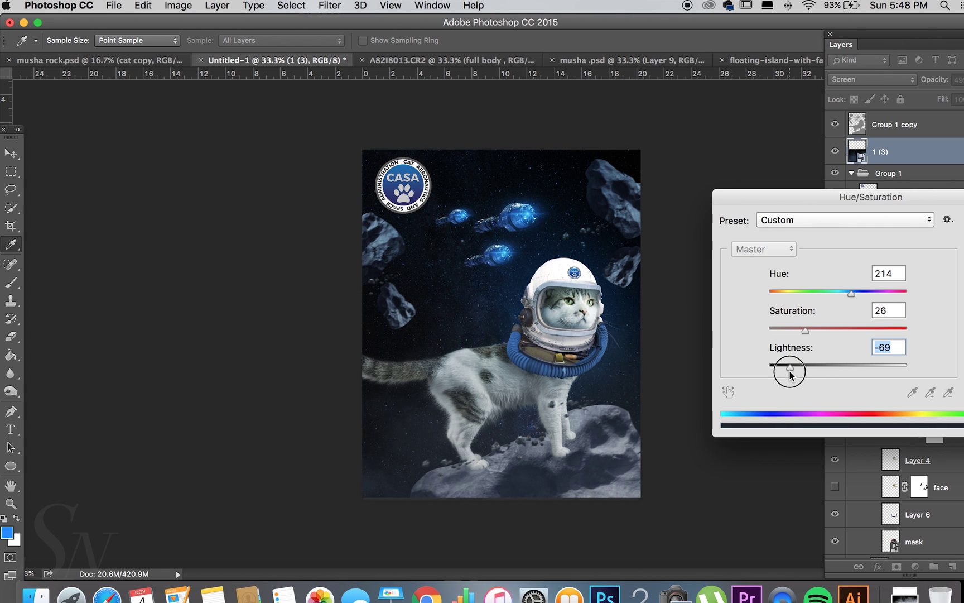
drag(926, 201, 820, 189)
click(899, 211)
- Start a text line on the rock area for the caption
key(v)
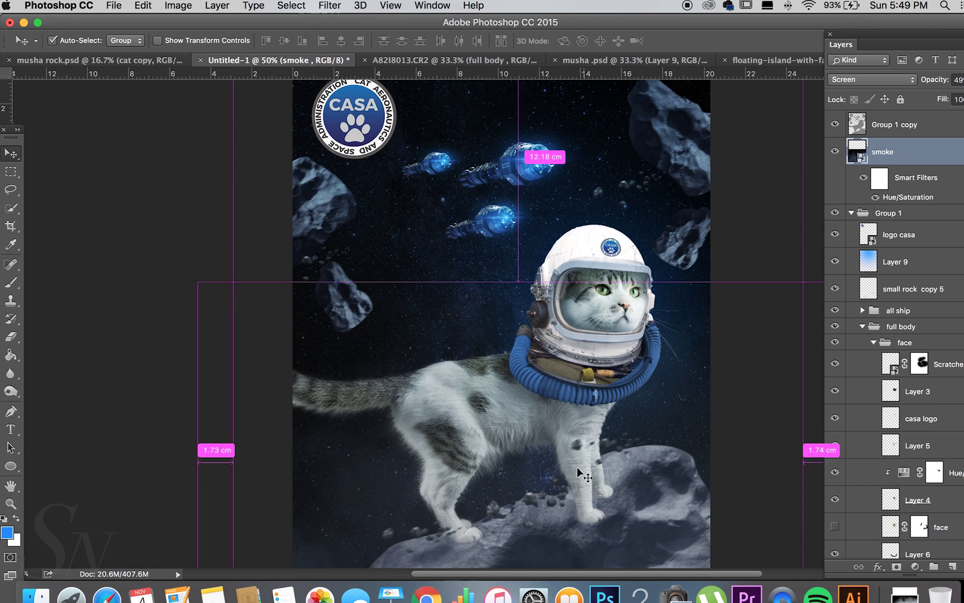
key(super+equal)
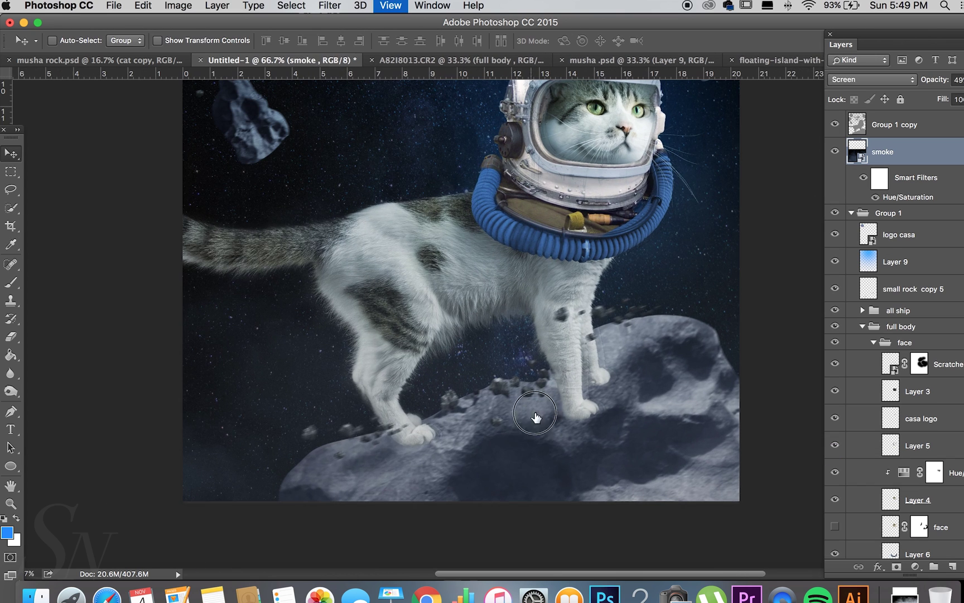
key(t)
click(510, 457)
- Type the 12 pt caption 'IN SEARCH OF A NEW PLANET' on one line and select it
click(330, 41)
click(304, 111)
text(IN SEARCH OF A )
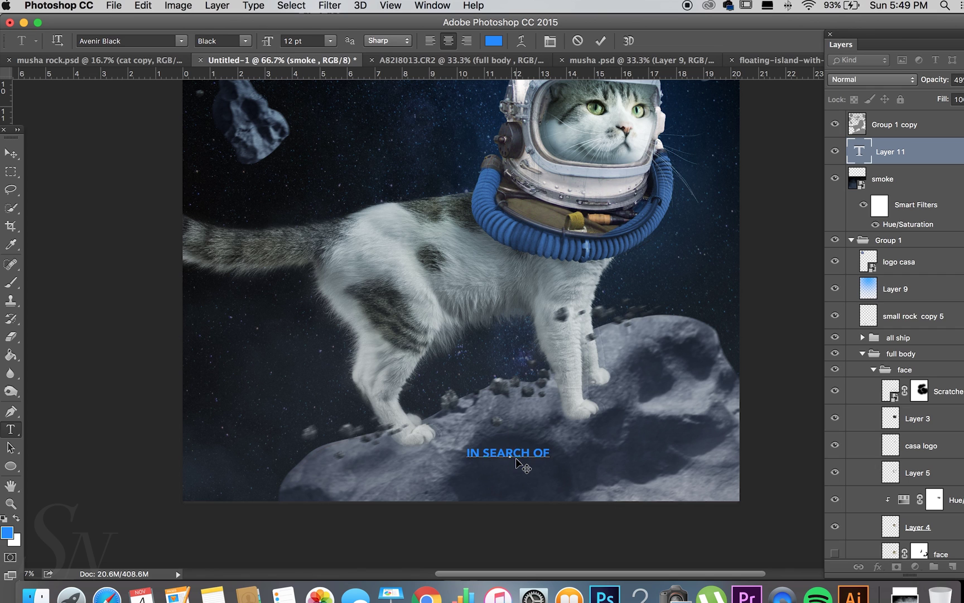
text(NEW PLANET)
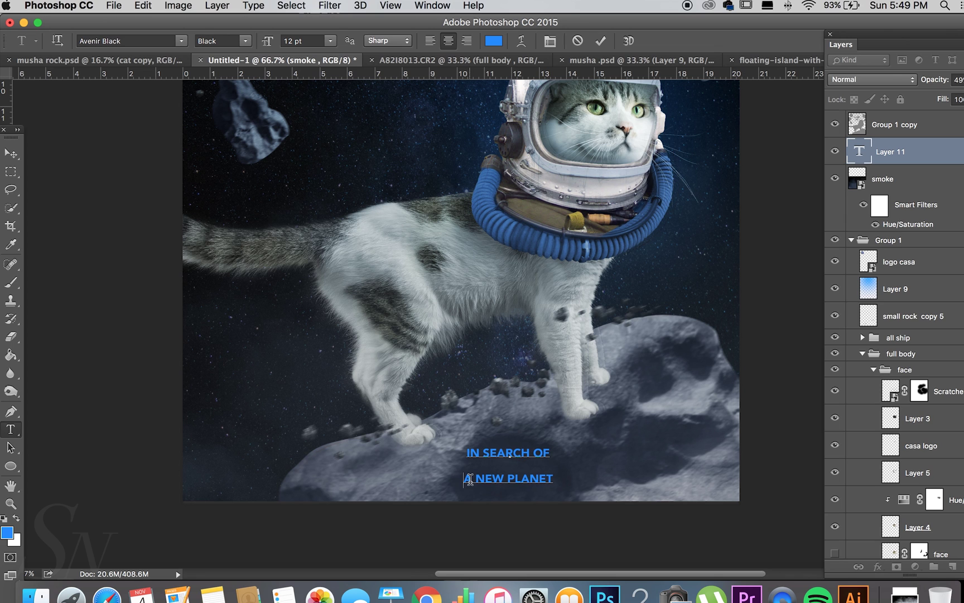
key(BackSpace)
drag(595, 452, 420, 453)
- Make the caption white in Avenir Light Oblique and commit the text
click(500, 44)
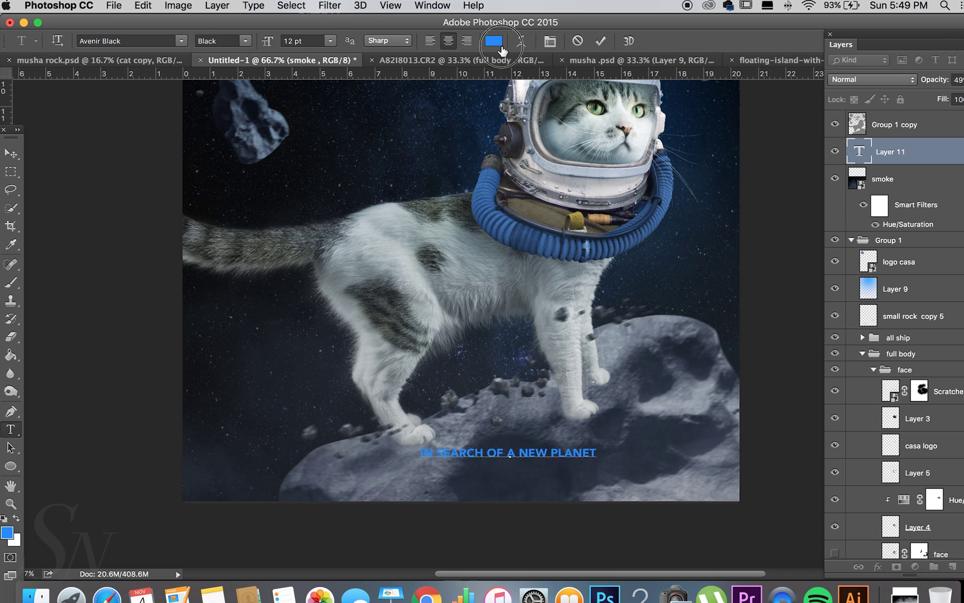
drag(323, 155, 314, 138)
click(588, 137)
click(246, 41)
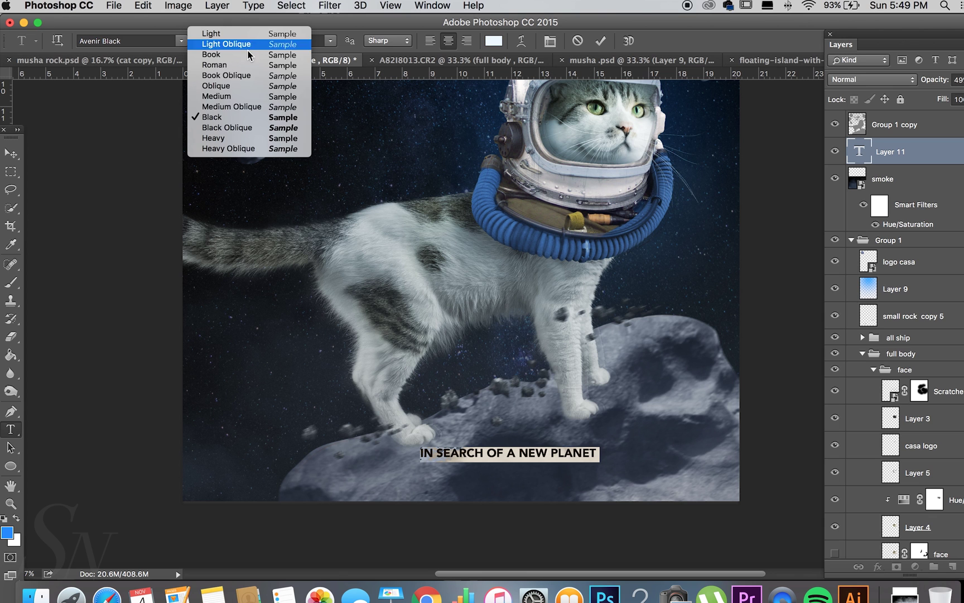
click(248, 44)
click(11, 153)
- Free Transform the caption to move it toward the rock's right and enlarge it
key(ctrl+t)
drag(507, 452, 567, 456)
drag(647, 457, 706, 462)
key(Return)
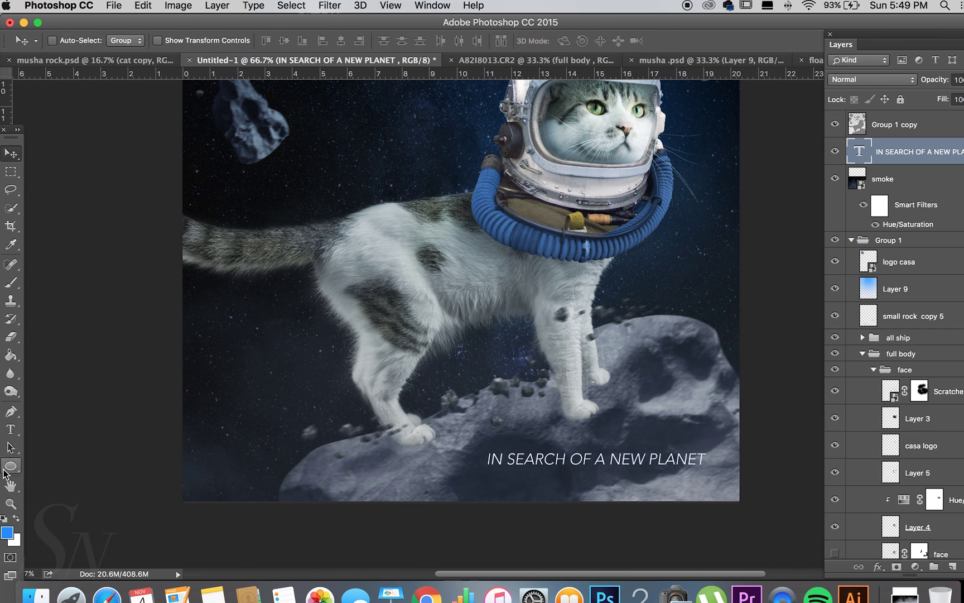
- Draw a small white ellipse dot left of the caption and align it
click(10, 466)
key(x)
drag(466, 454, 479, 467)
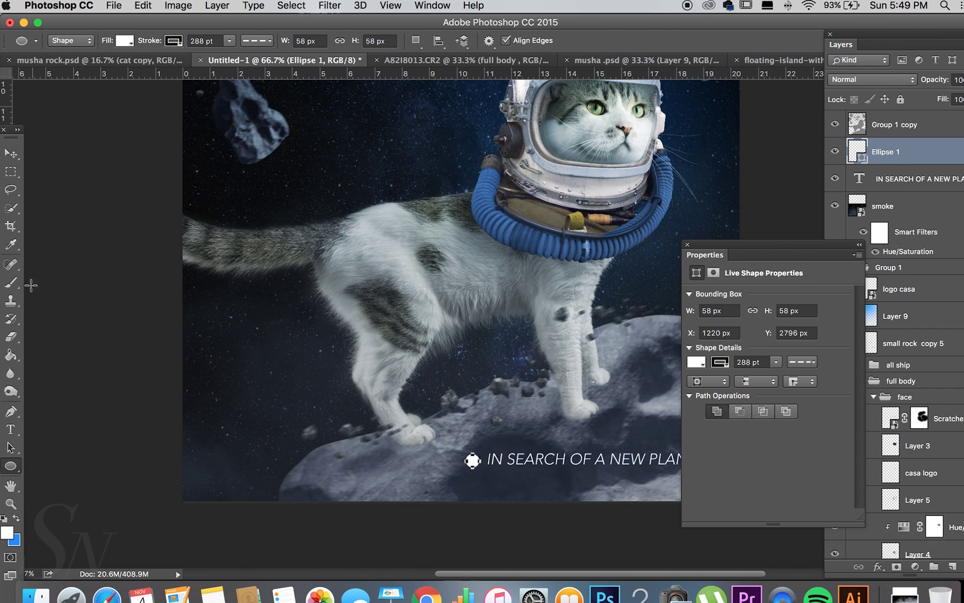
click(11, 154)
key(ctrl+plus)
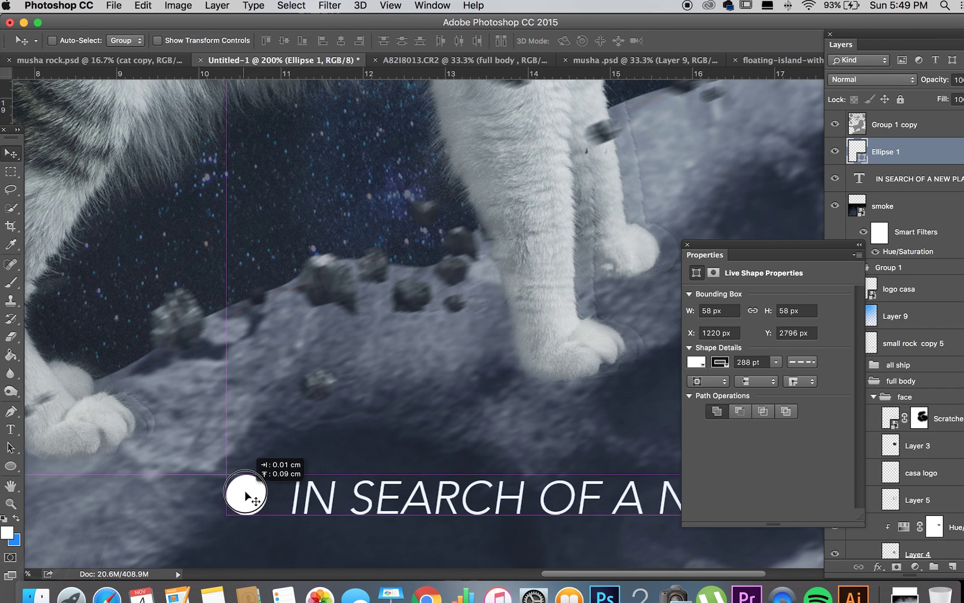
drag(243, 497, 249, 494)
key(ctrl+minus)
key(ctrl+minus)
- Tidy the panels, toggle the cat body layer's visibility, and select that layer
drag(748, 248, 797, 379)
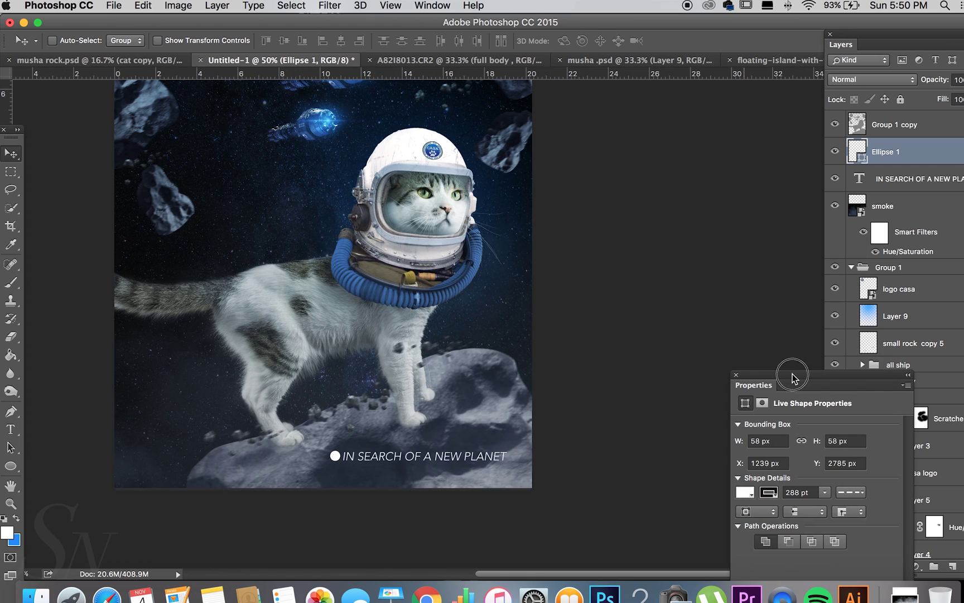
key(ctrl+minus)
key(ctrl+plus)
drag(399, 474, 394, 474)
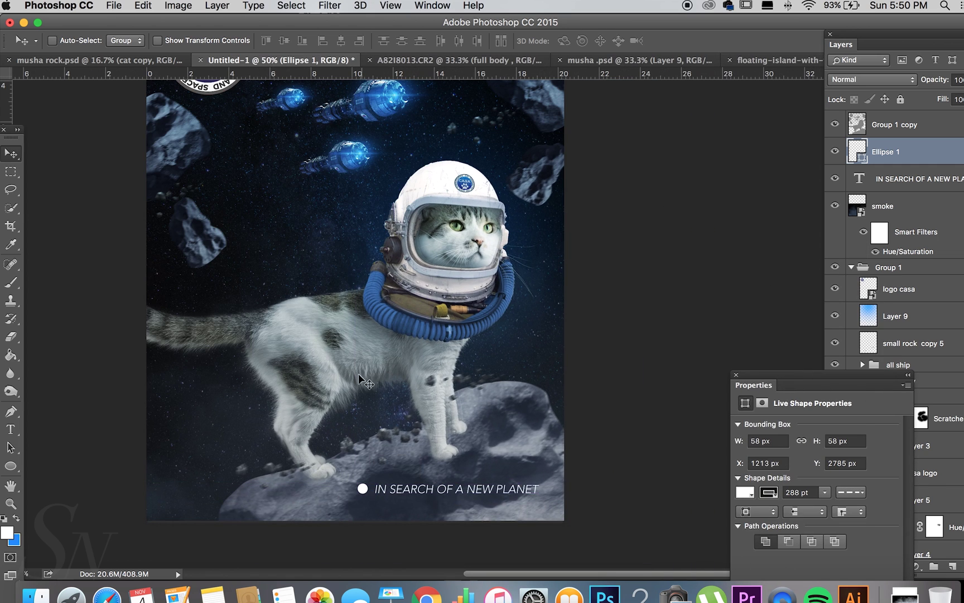
drag(808, 385, 609, 446)
scroll(892, 335, down, 10)
click(835, 394)
click(837, 394)
click(871, 396)
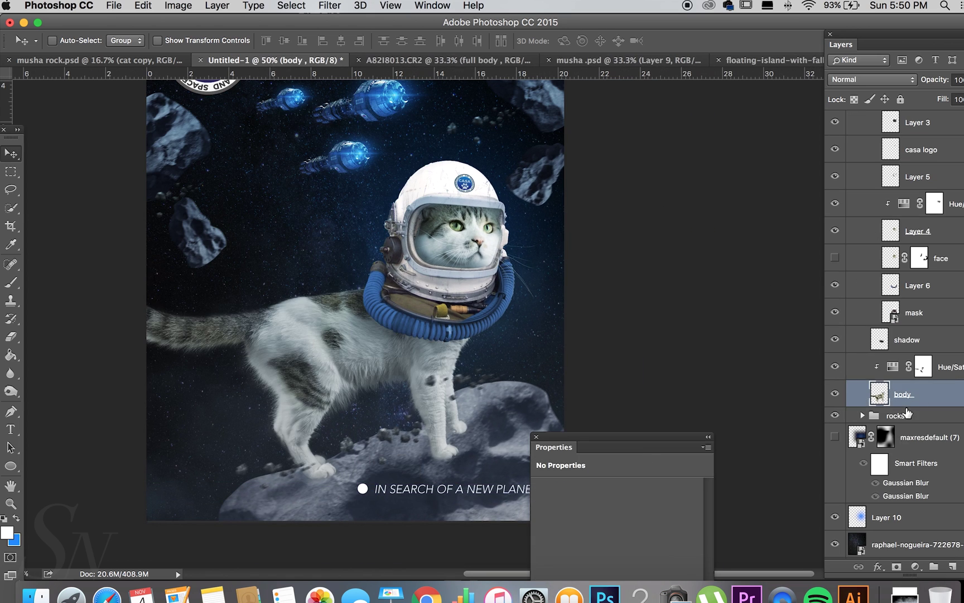
- Add a new layer named 'shadow' above the rocks, with a black brush ready
click(910, 413)
key(ctrl+shift+n)
key(Return)
key(b)
key(d)
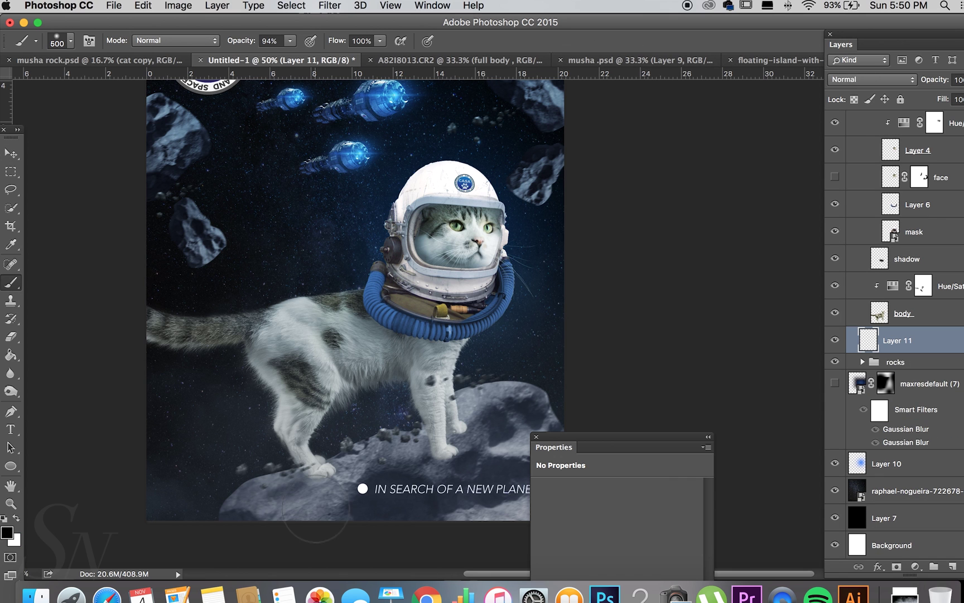
text(shadow)
key(Return)
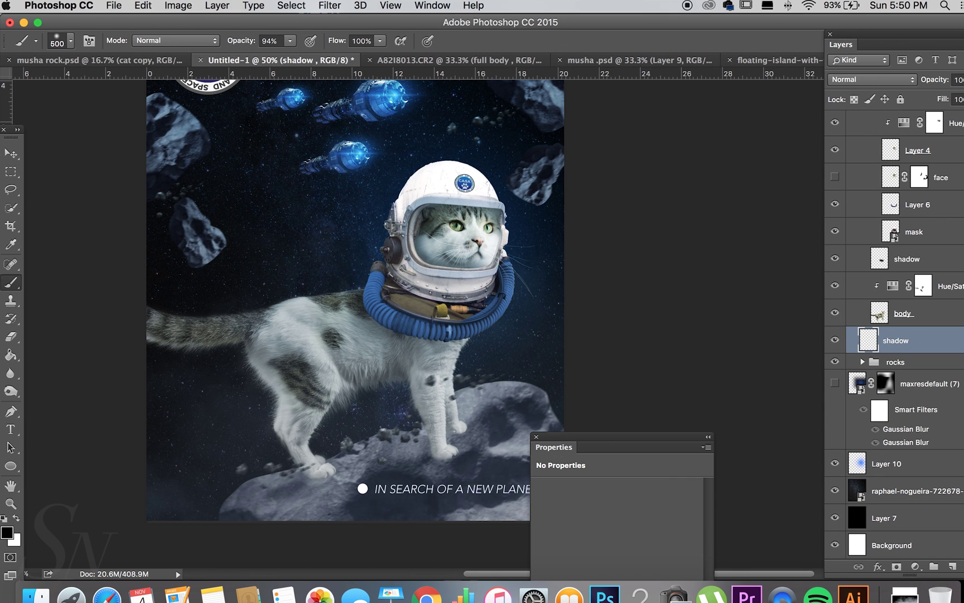
- Paint a black shadow under the cat's paws and lower the layer's opacity
mouse_move(398, 495)
mouse_down()
mouse_move(301, 495)
mouse_move(344, 505)
mouse_move(435, 468)
mouse_up()
click(957, 79)
drag(957, 96, 940, 99)
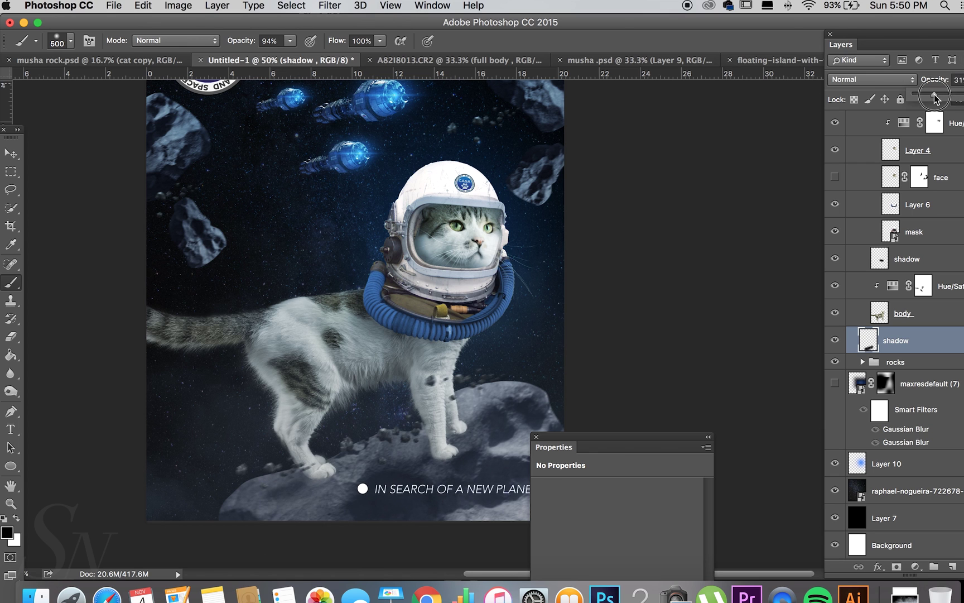
- Add a second layer with small-brush shading near the front paw, lower its opacity, and rename it
key(ctrl+shift+n)
key(Return)
key(bracketleft)
key(bracketleft)
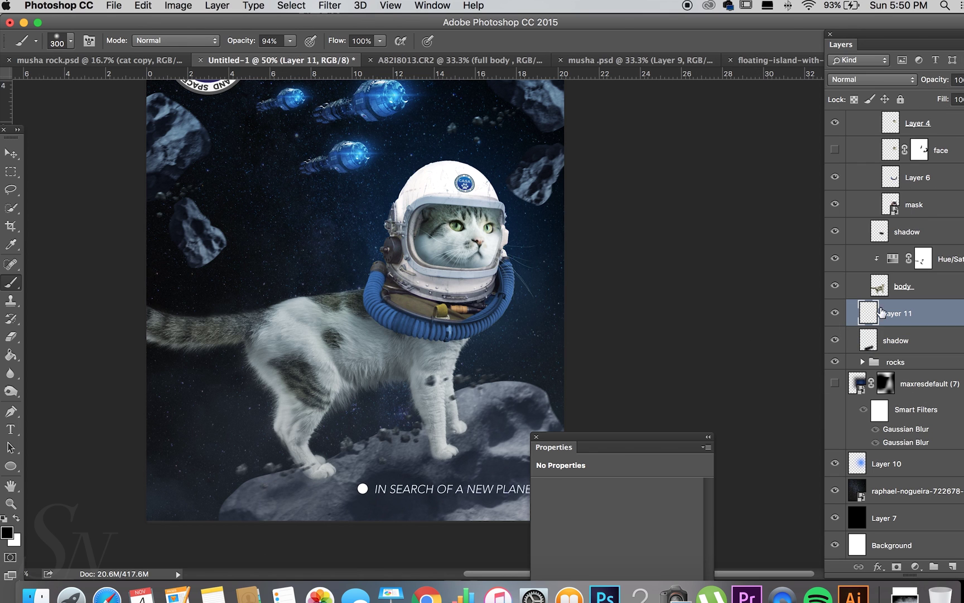
key(bracketleft)
key(bracketleft)
drag(445, 449, 450, 430)
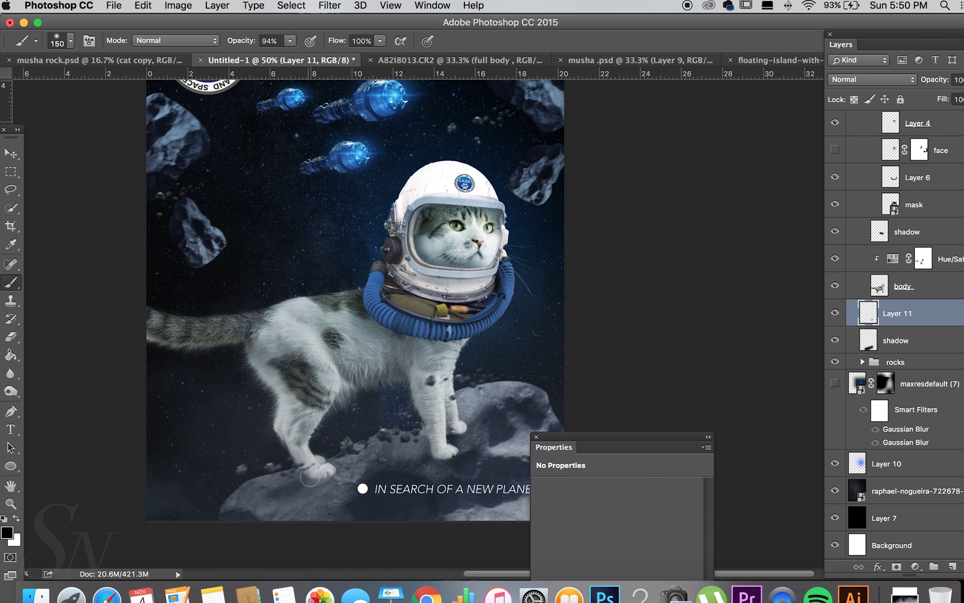
click(958, 80)
drag(959, 95, 959, 100)
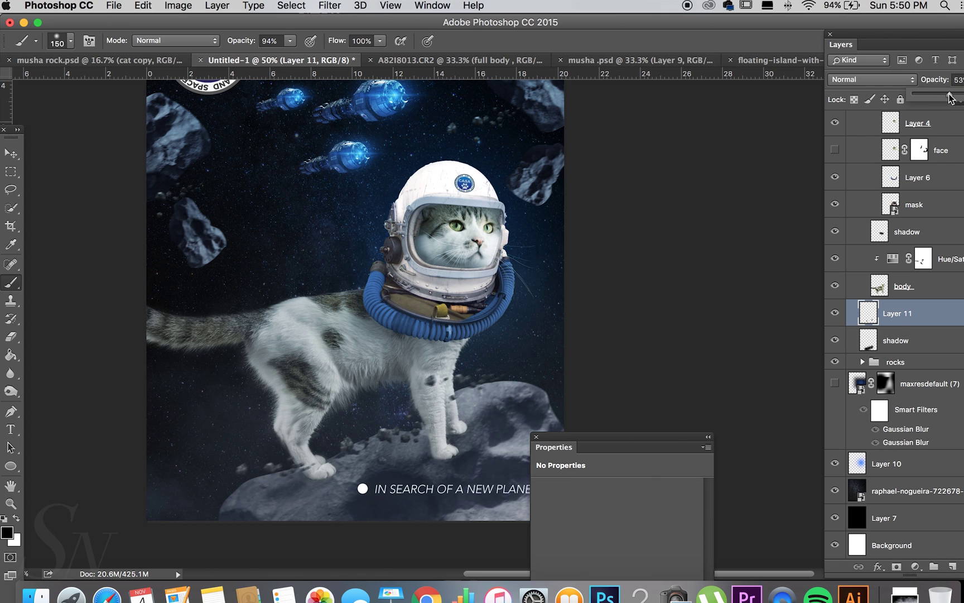
double_click(896, 313)
text(sh)
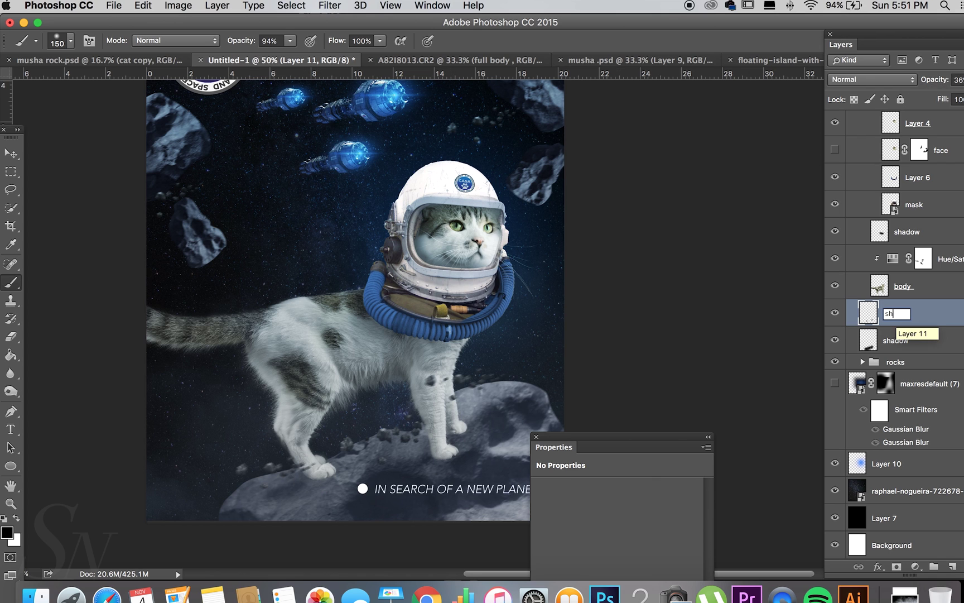